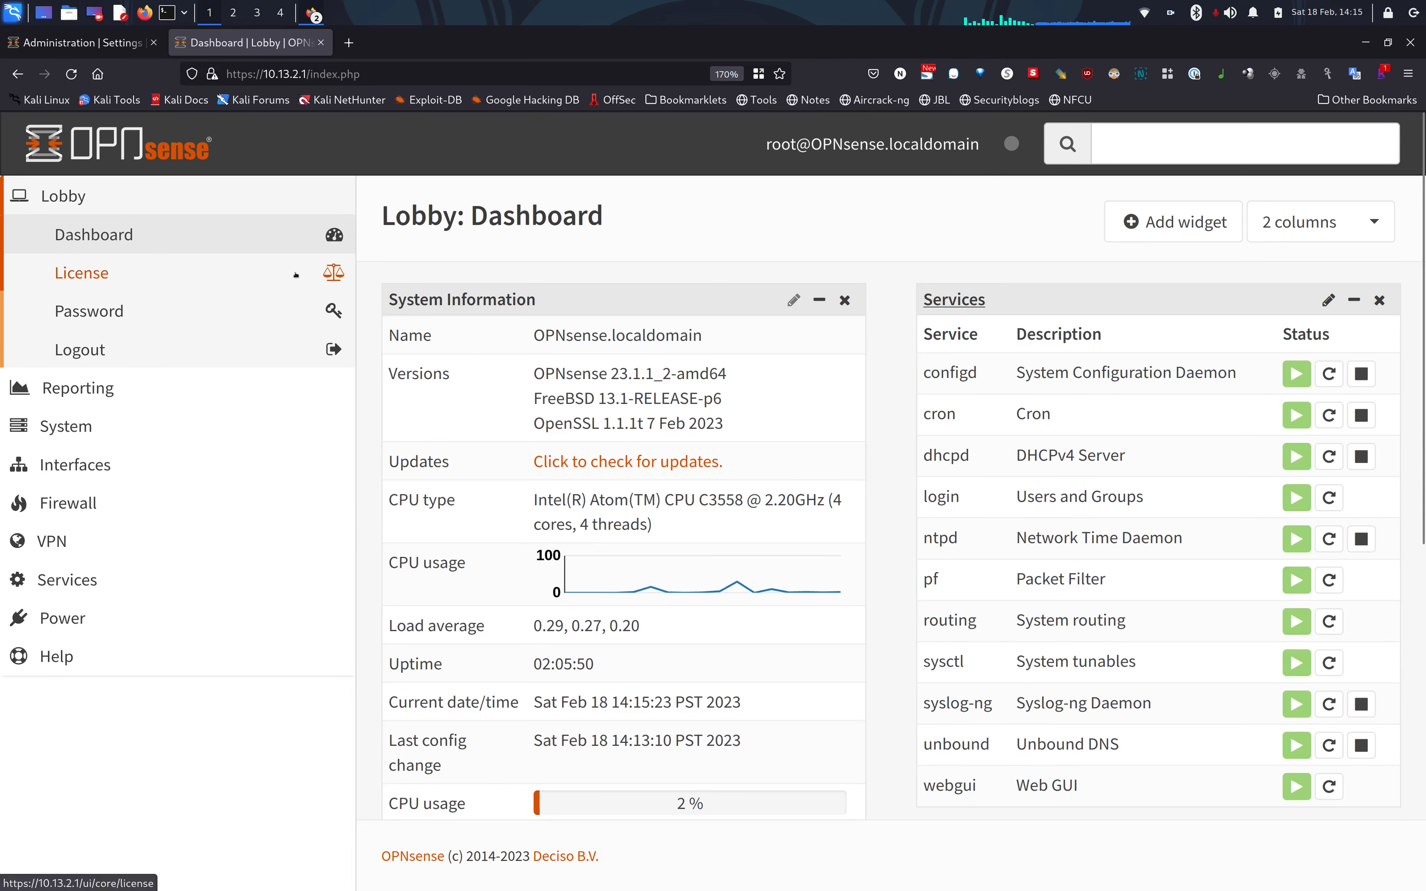
In System > Settings > General, replace domain localdomain with sysadmin102.tech and save.
click(44, 435)
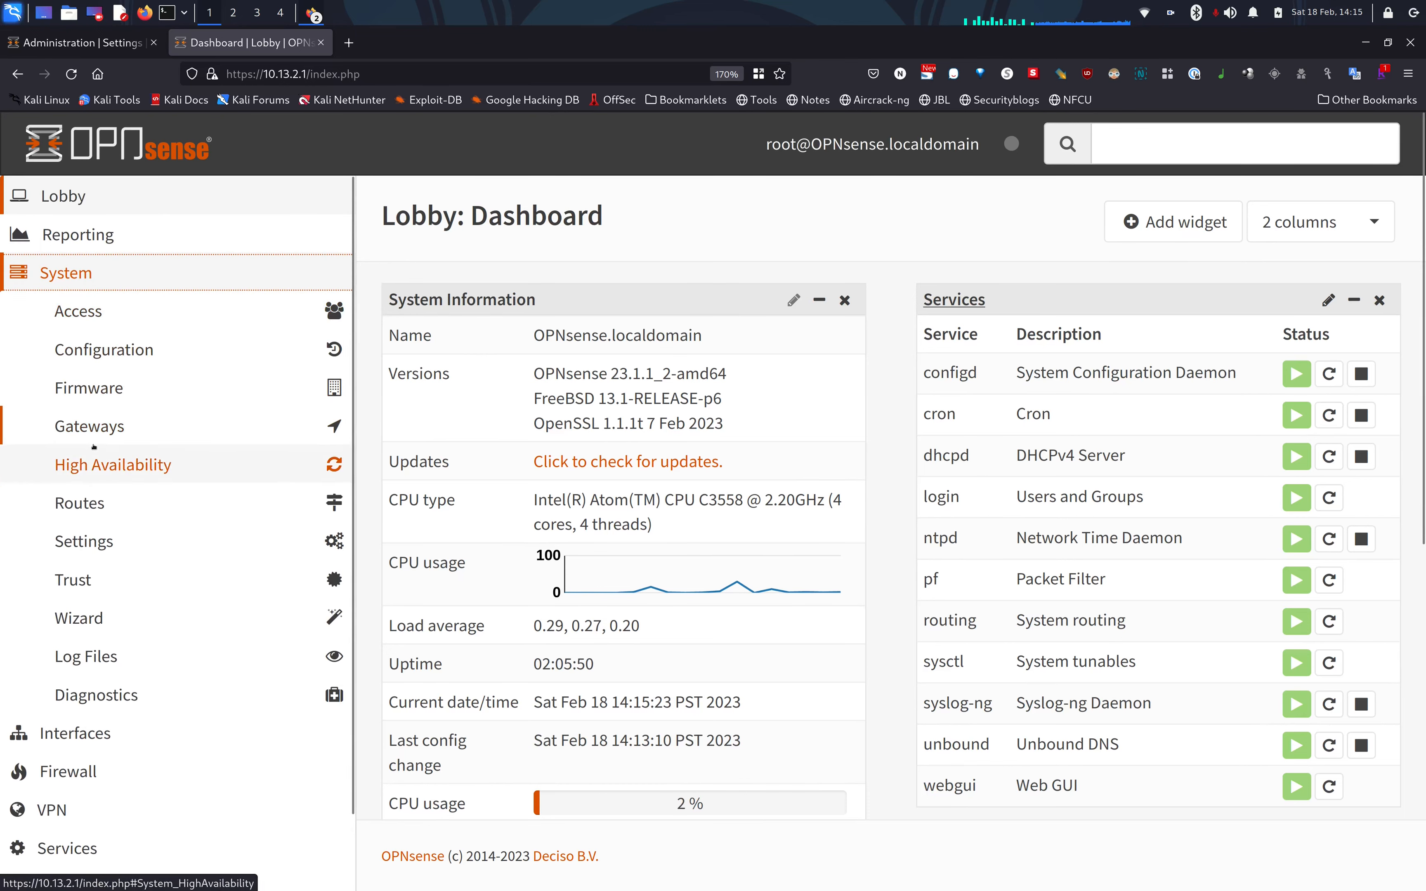
click(99, 541)
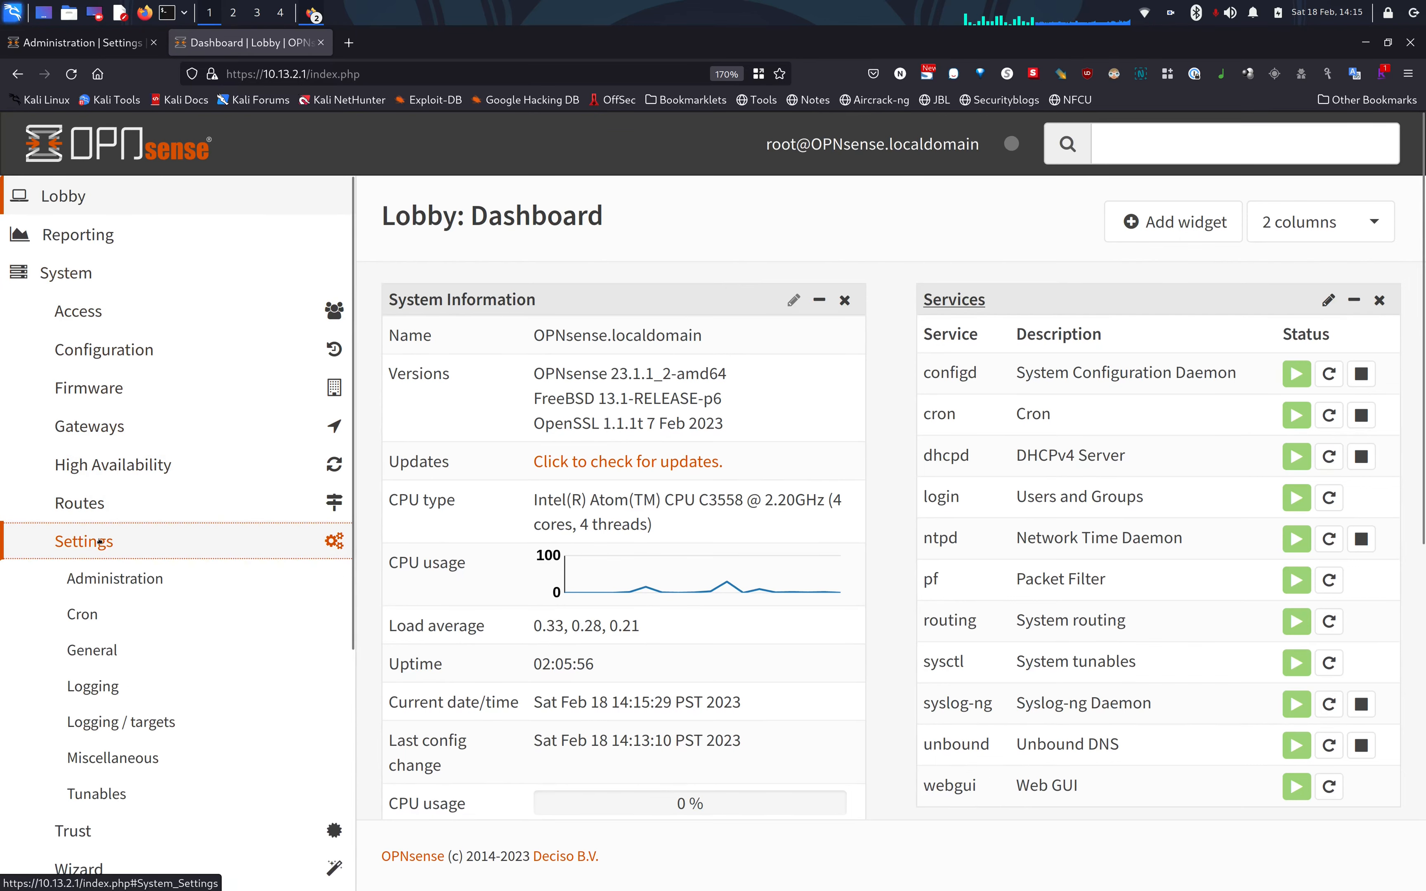
click(99, 652)
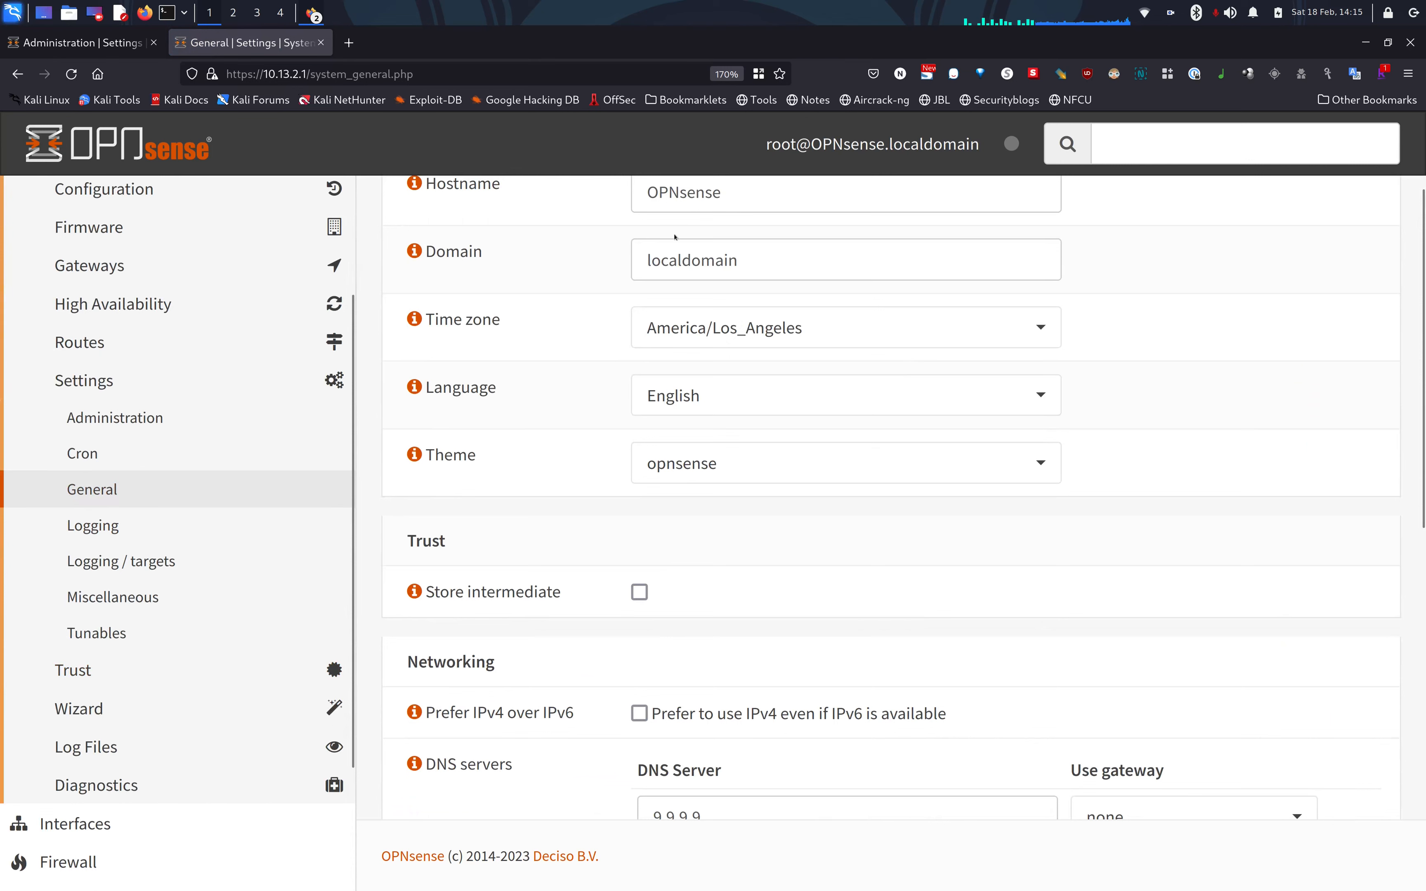
click(680, 259)
double_click(680, 260)
key(BackSpace)
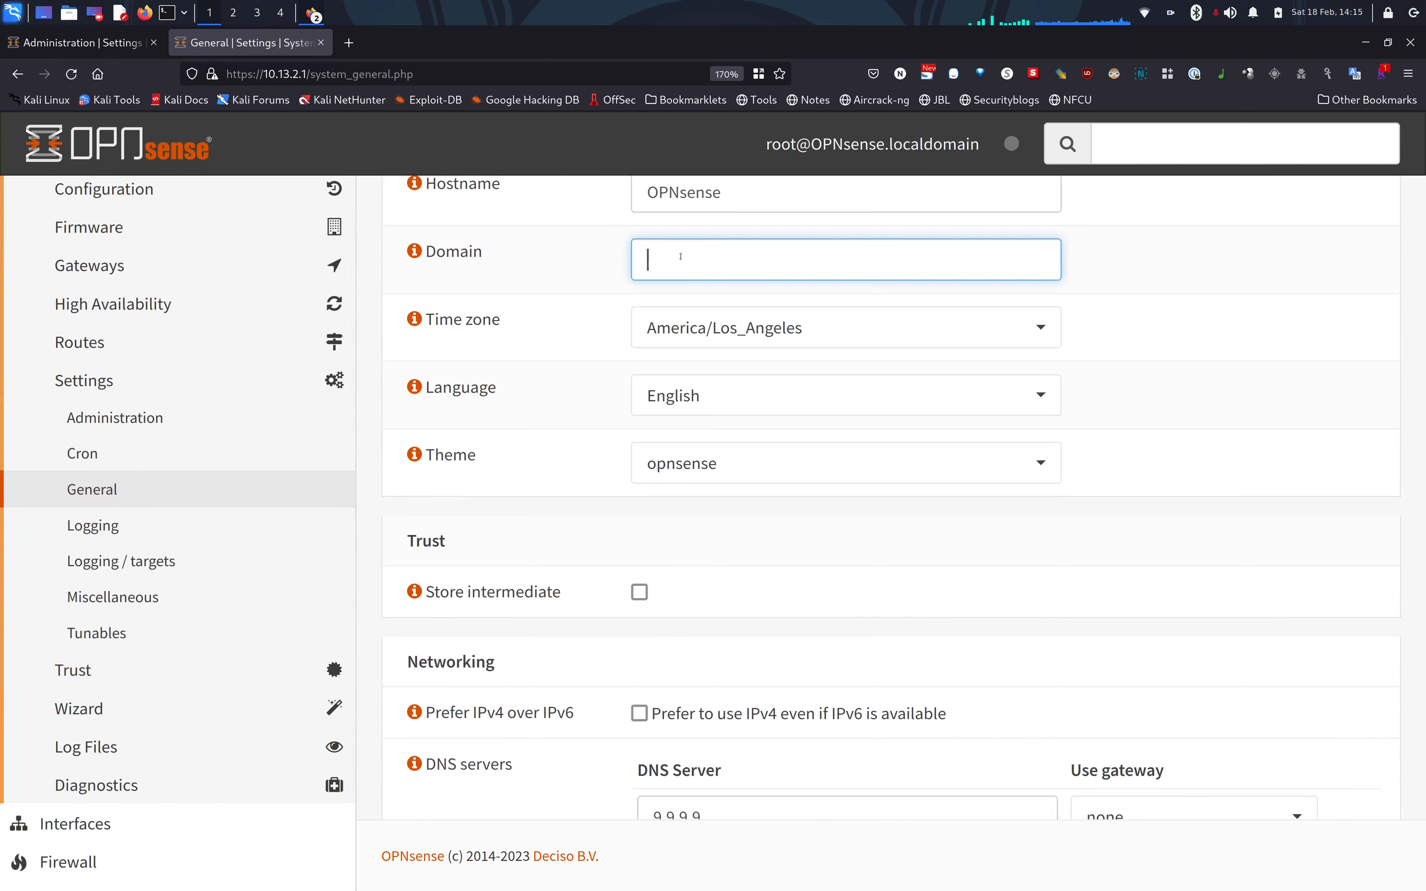
text(sysadmin102.tech)
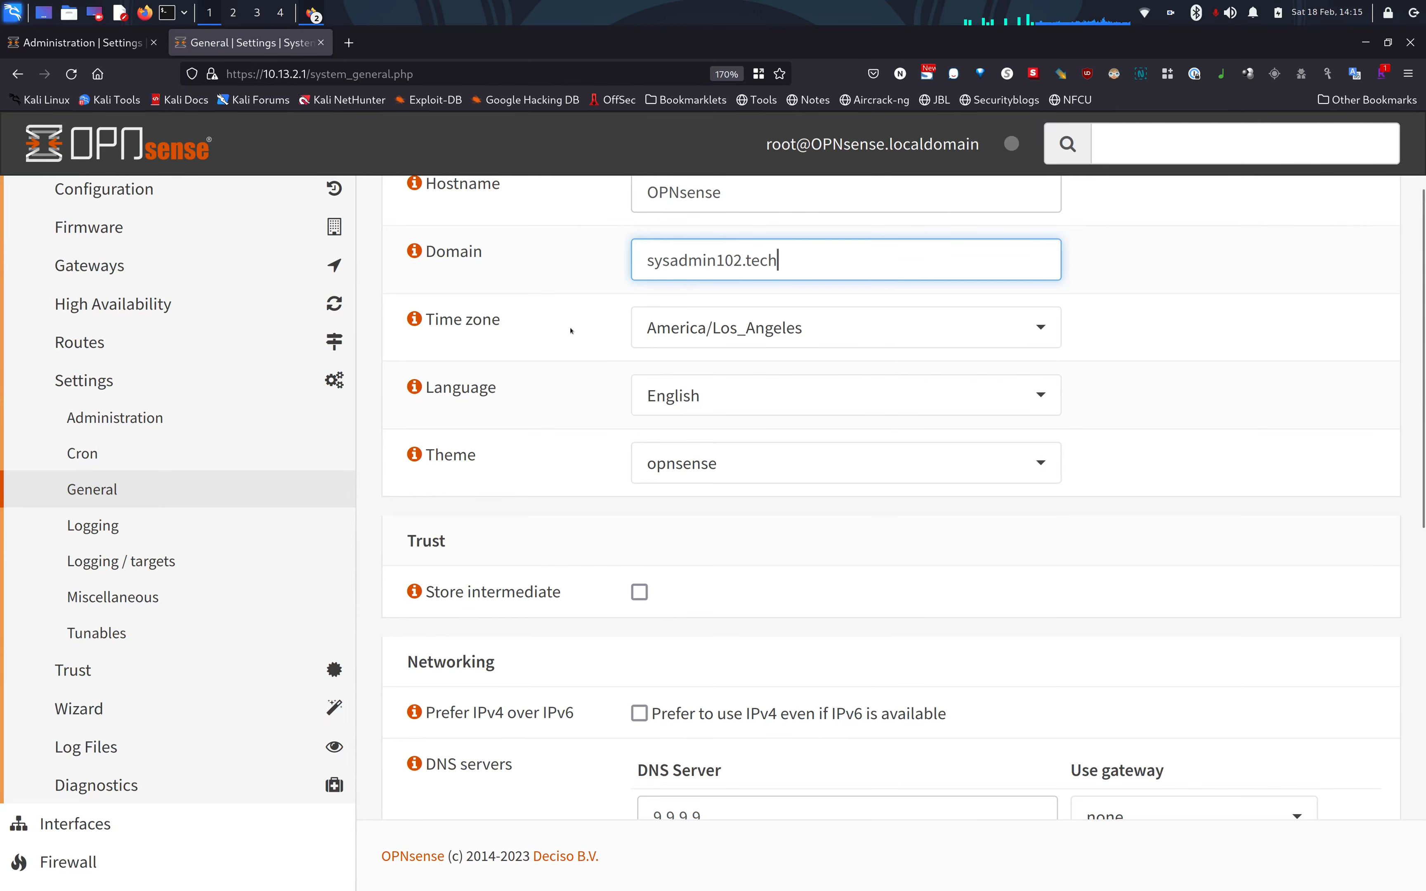
scroll(576, 331, down, 5)
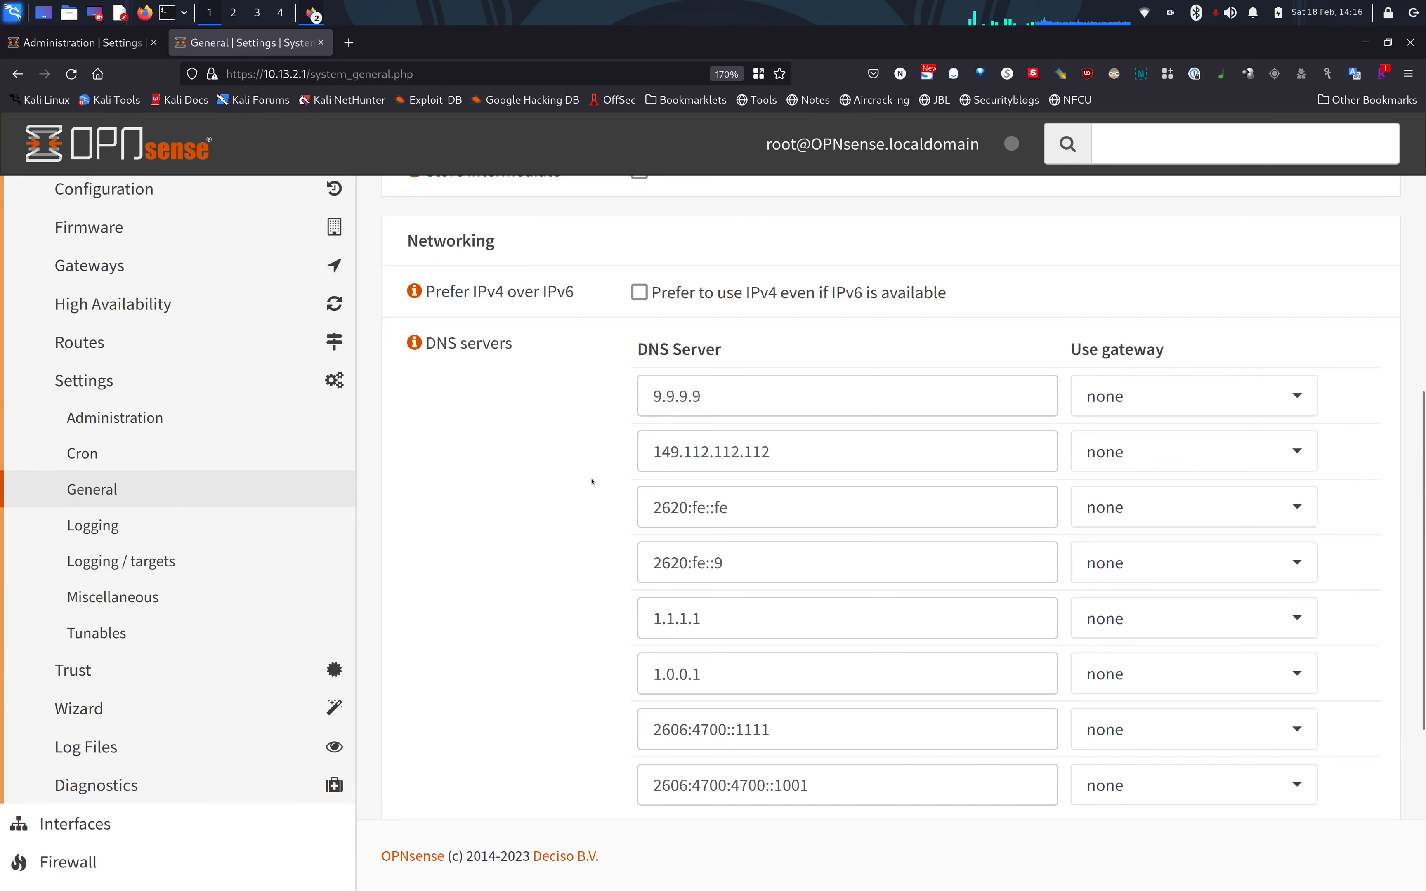
scroll(591, 481, down, 5)
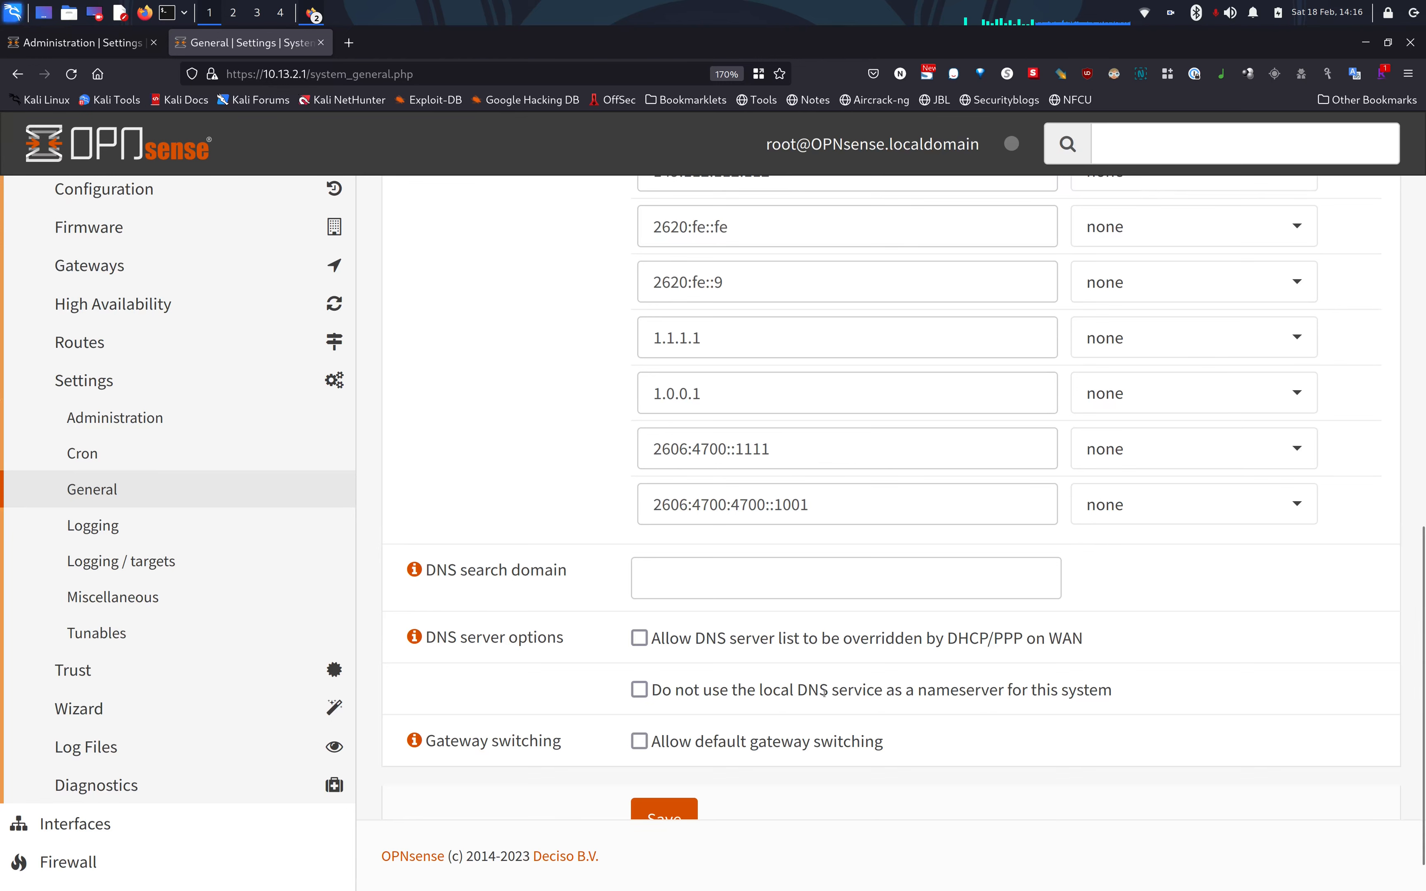
scroll(771, 722, down, 2)
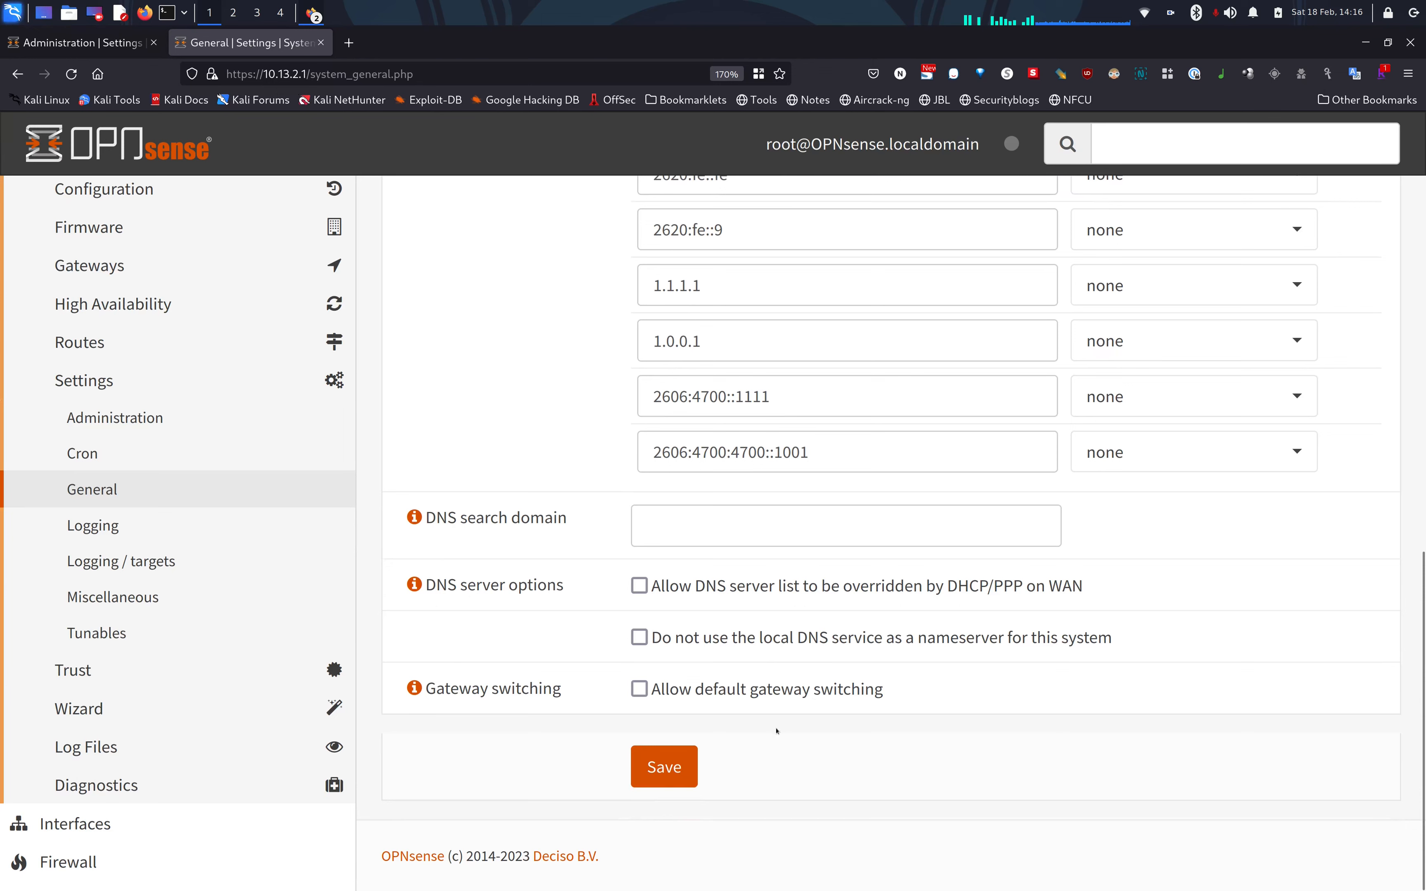
click(688, 763)
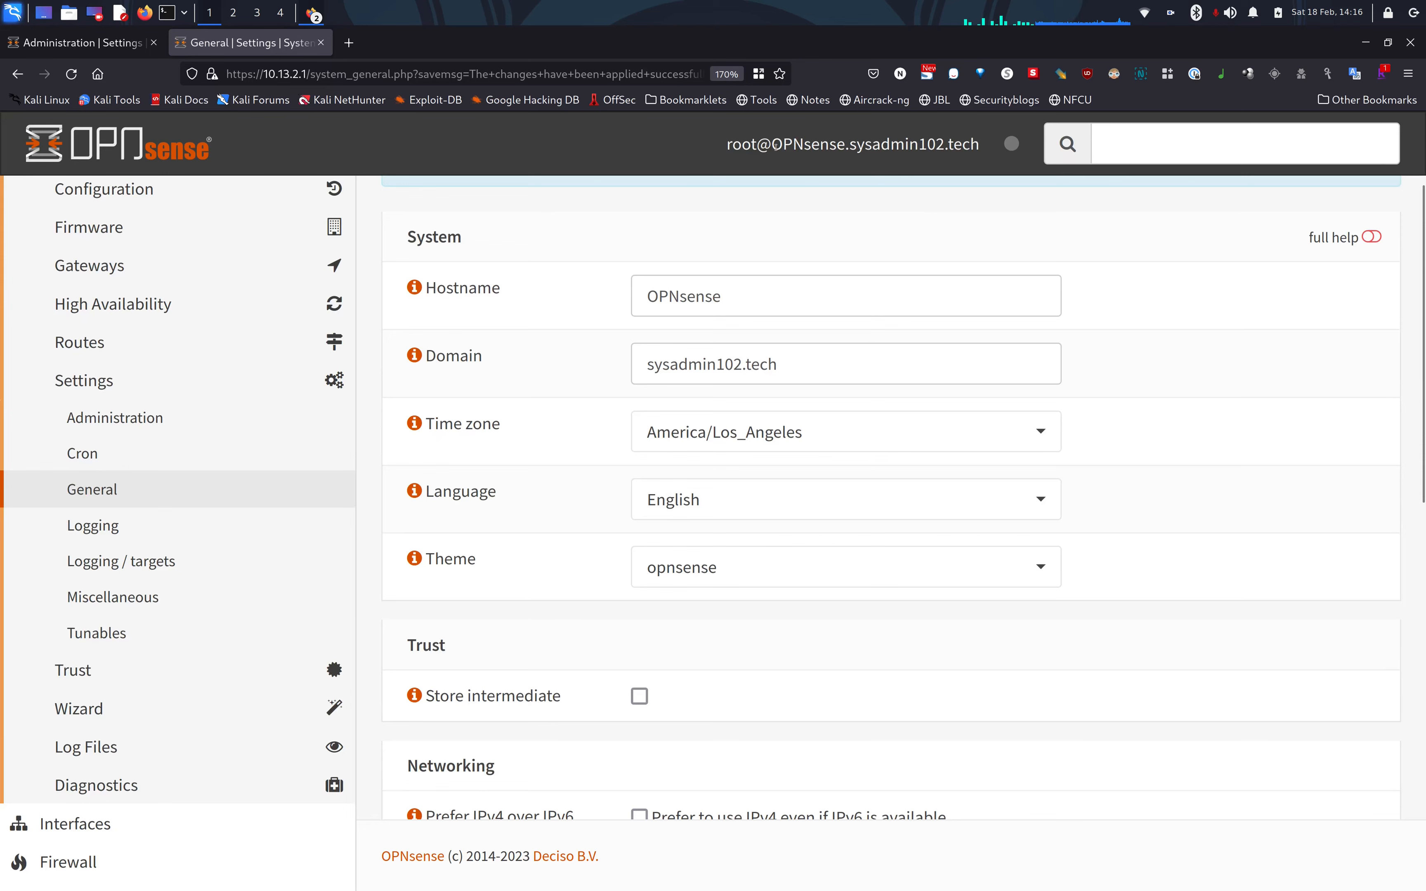
drag(775, 146, 976, 145)
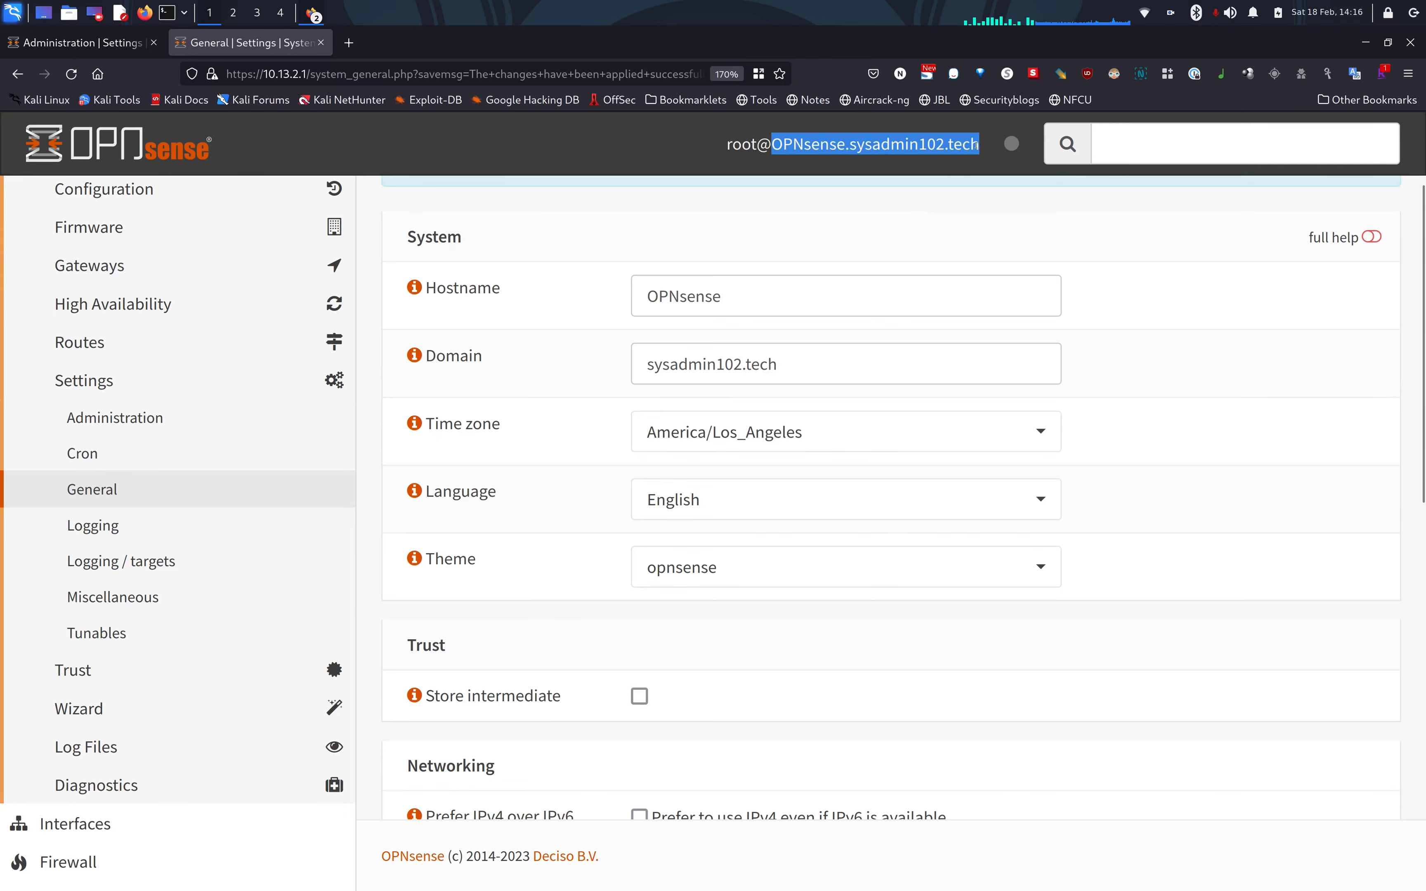
right_click(937, 147)
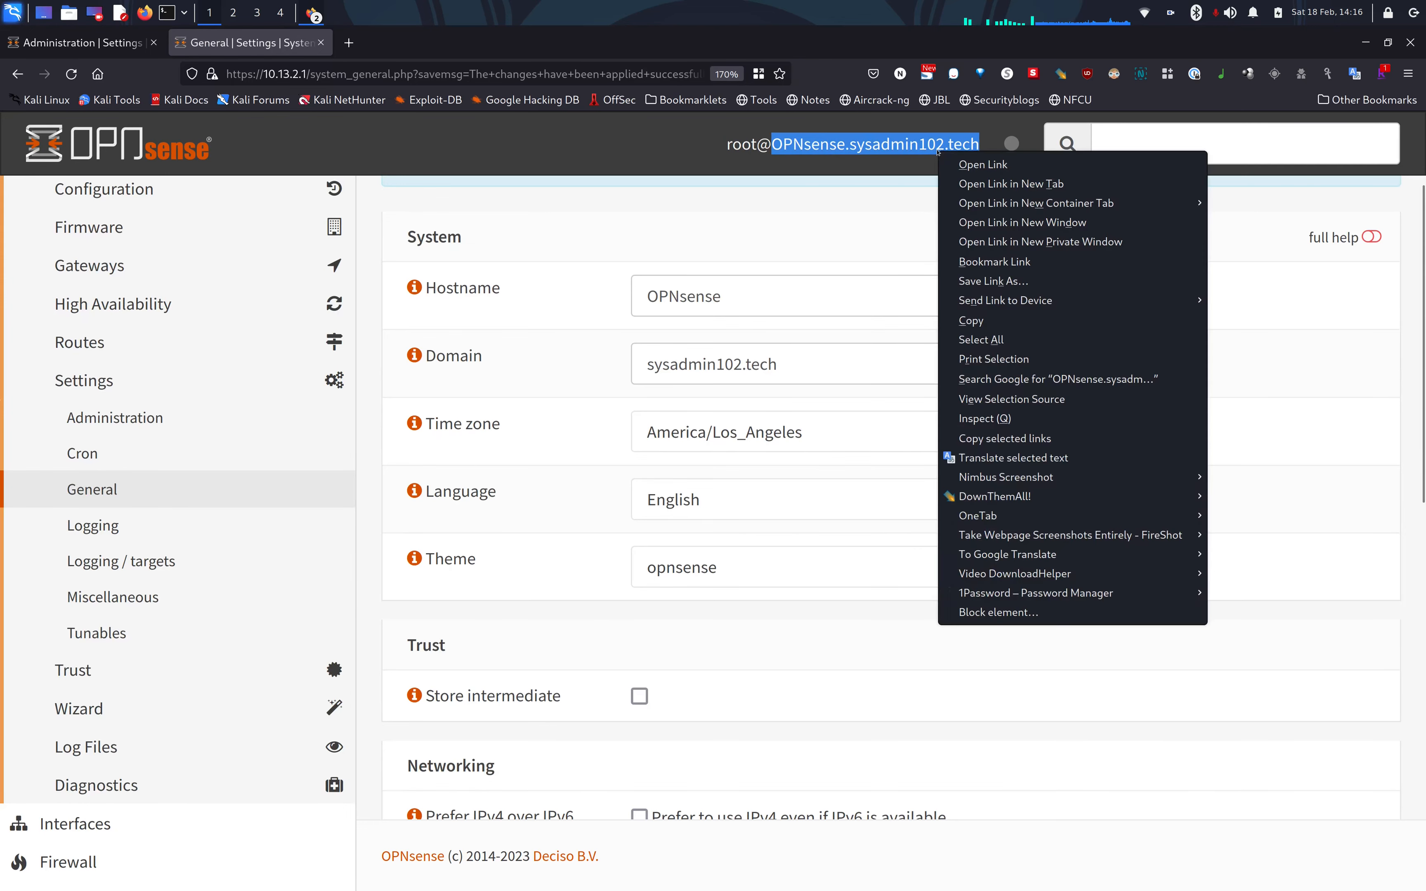
click(967, 163)
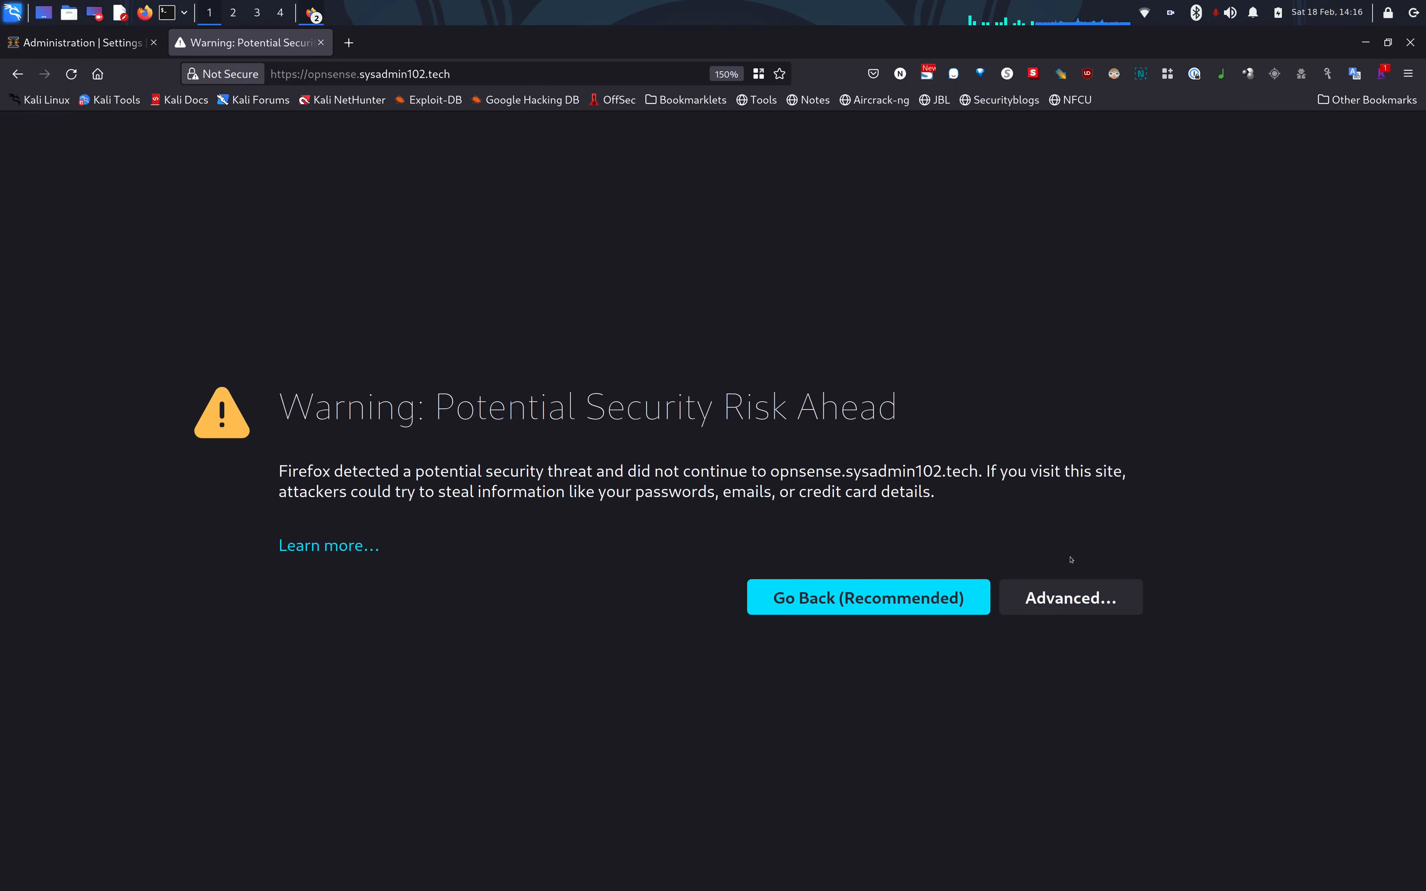
click(1069, 598)
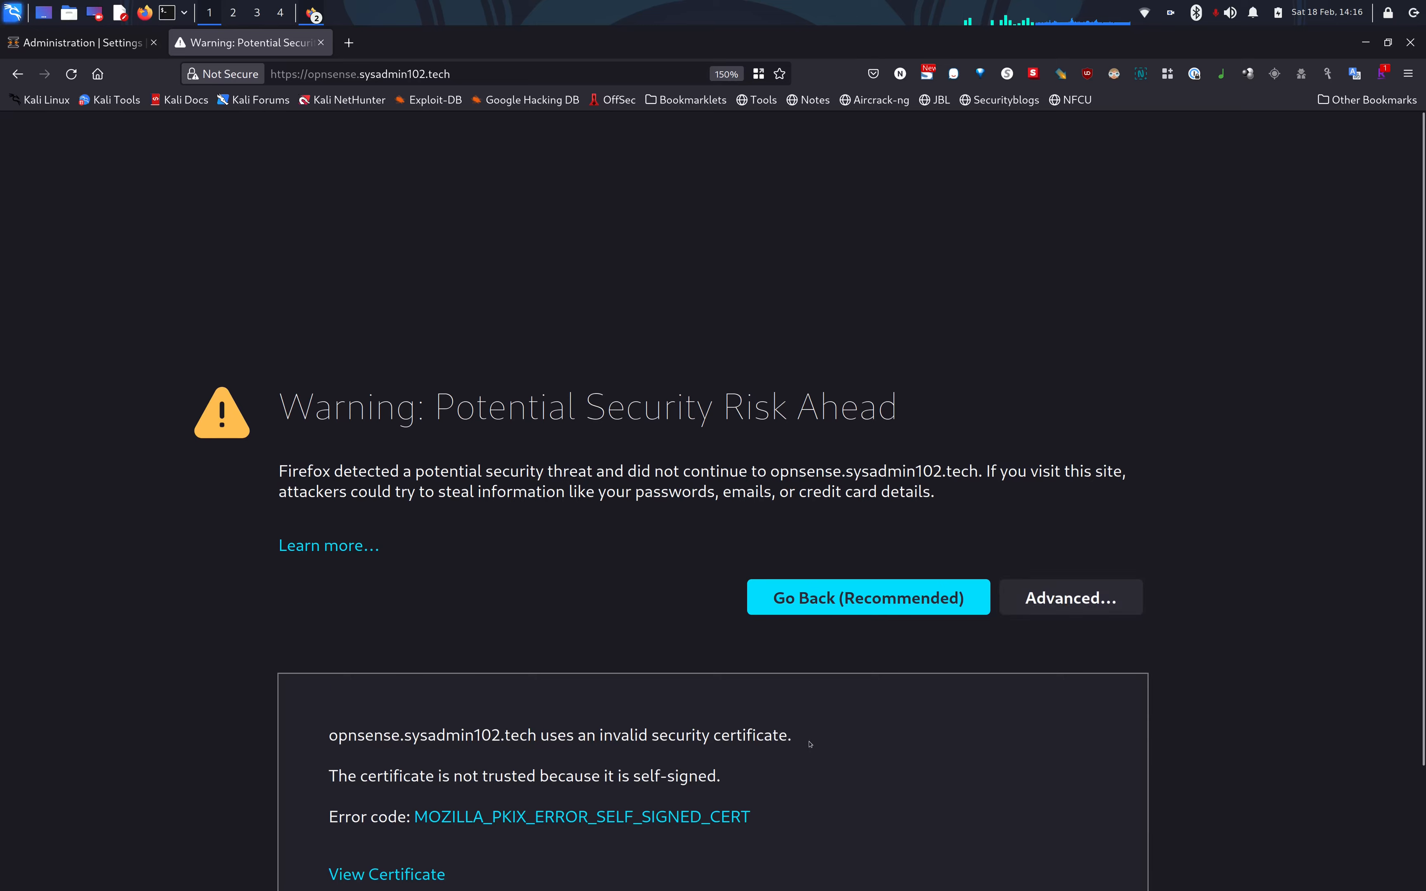
scroll(811, 744, down, 3)
click(960, 817)
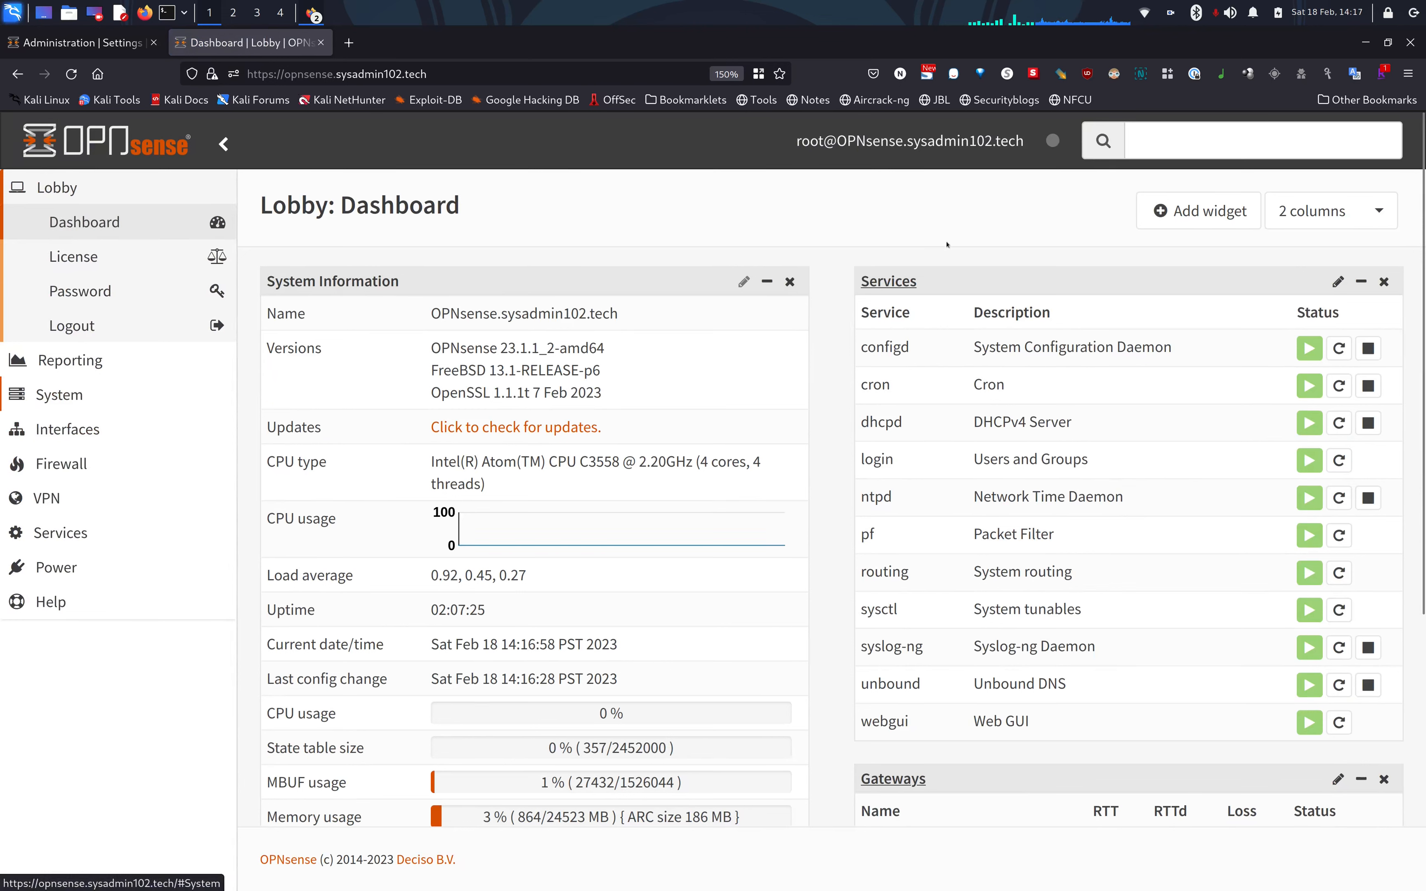
Find the firmware Plugins page via a 'plugin' search and install os-acme-client.
click(1182, 136)
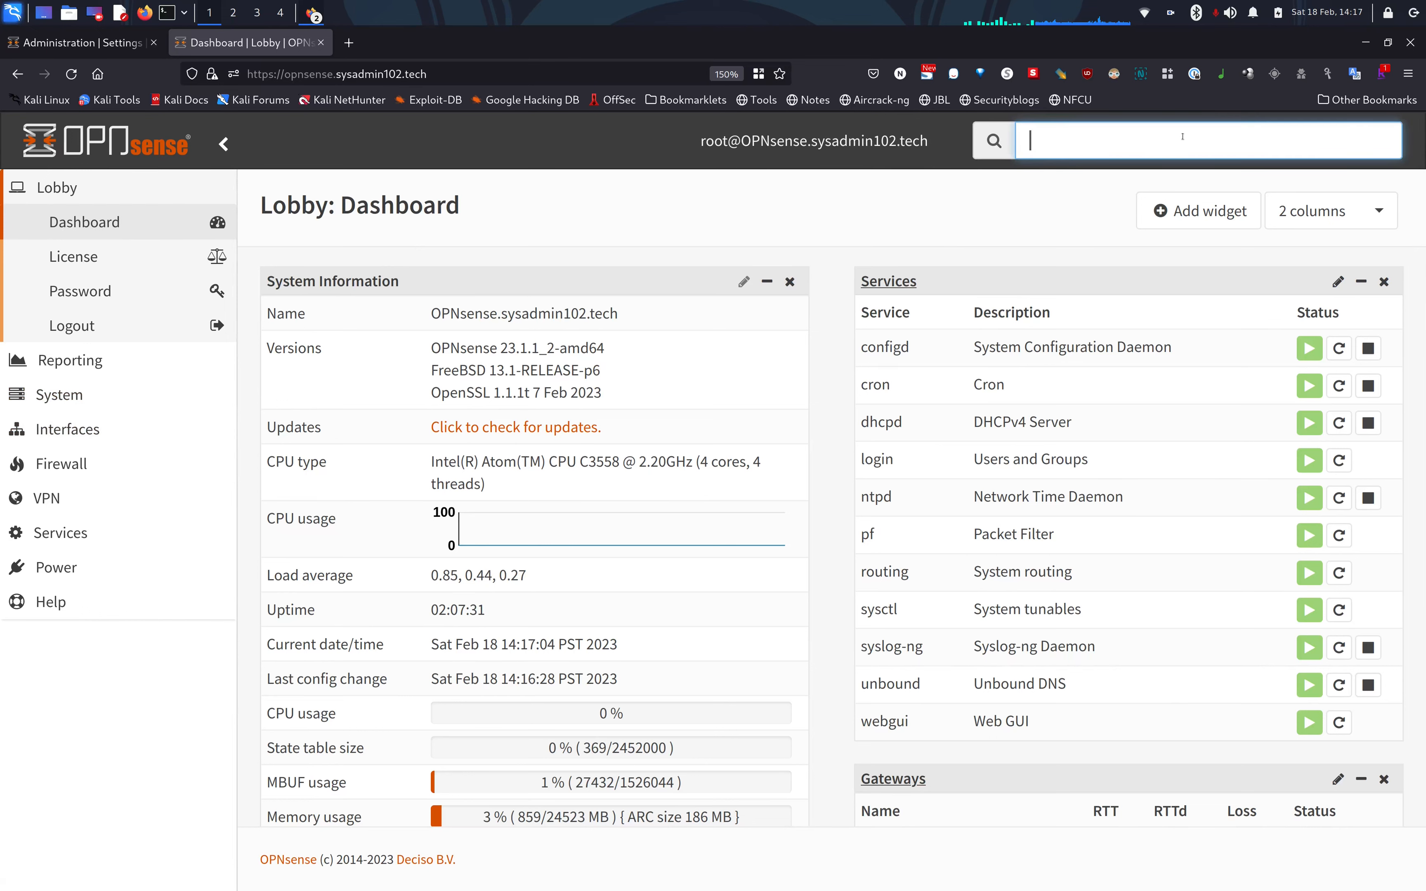
text(plug)
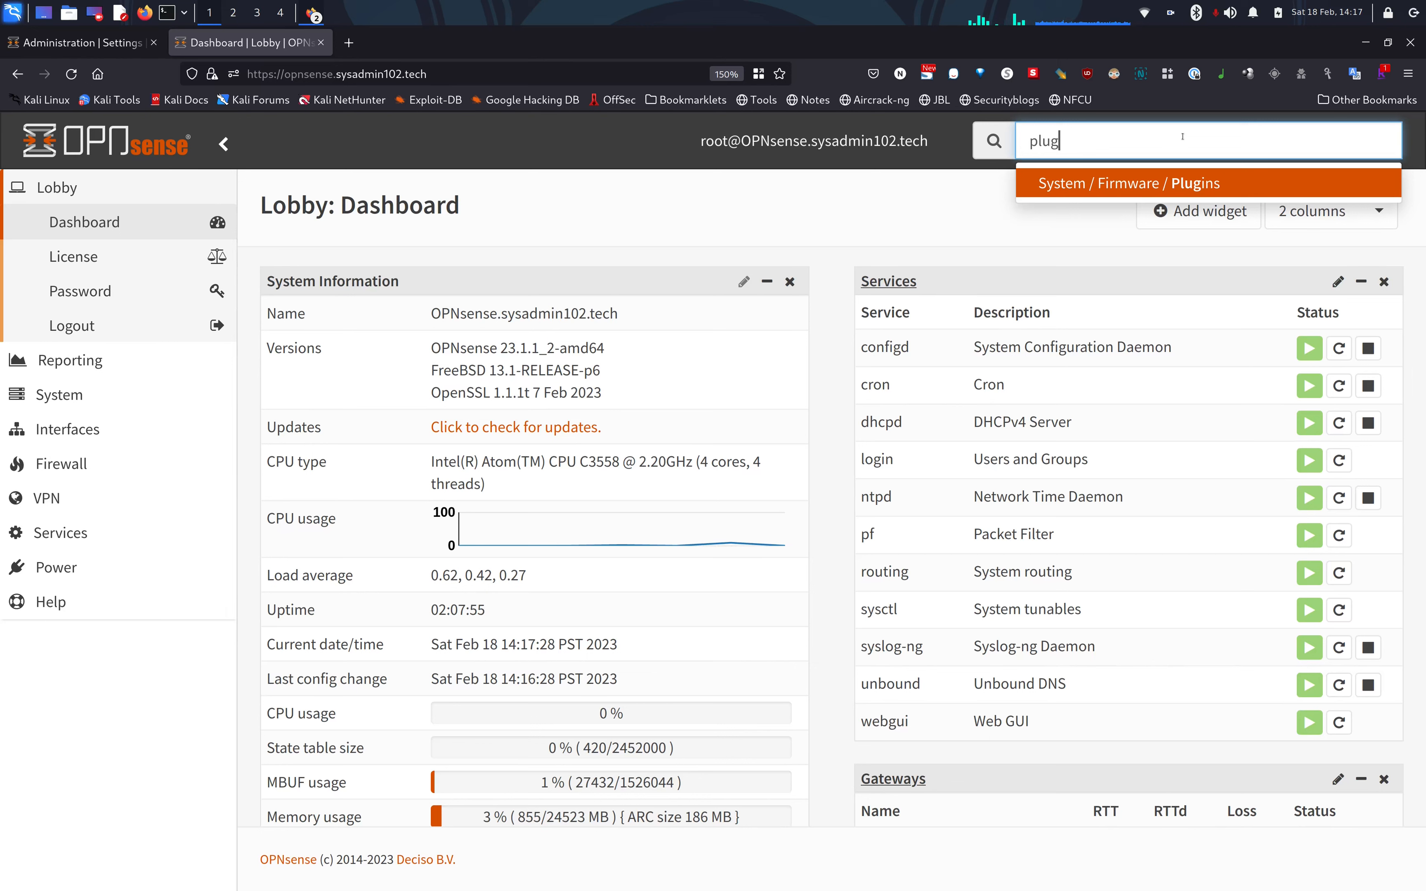
click(1098, 190)
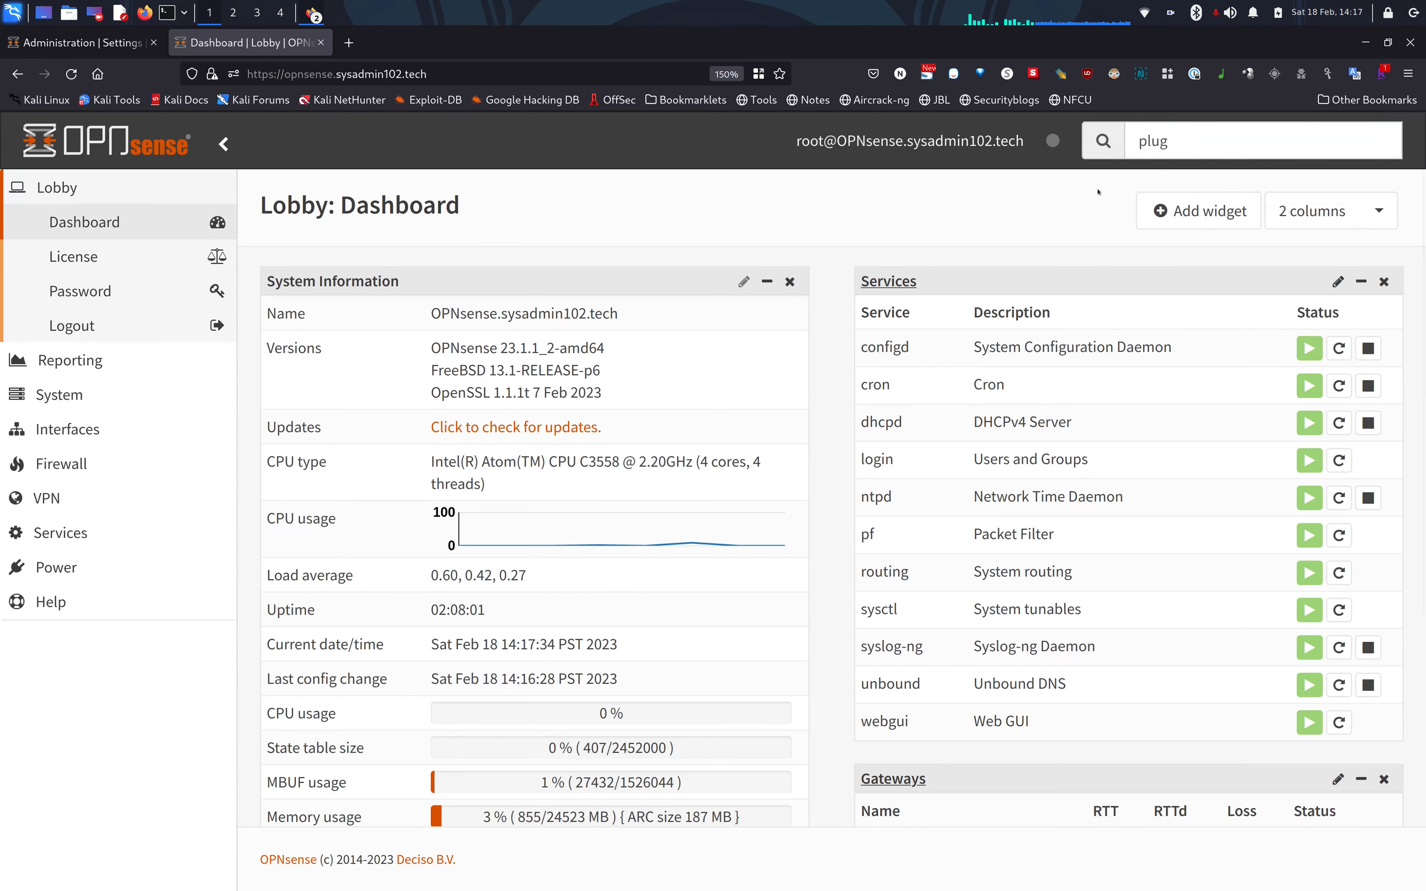
click(1180, 146)
text(i)
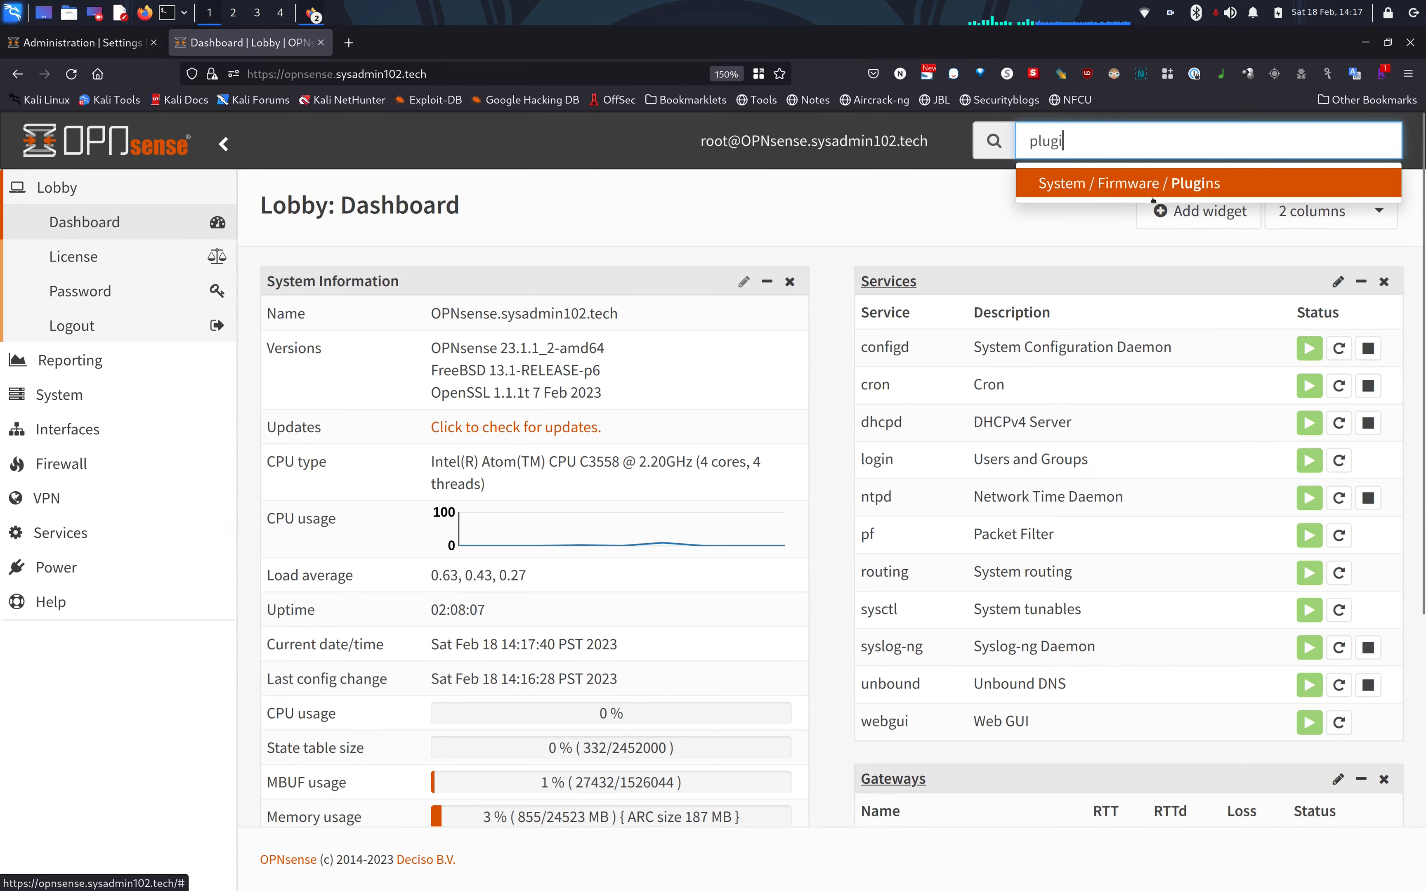
click(1200, 178)
click(1185, 152)
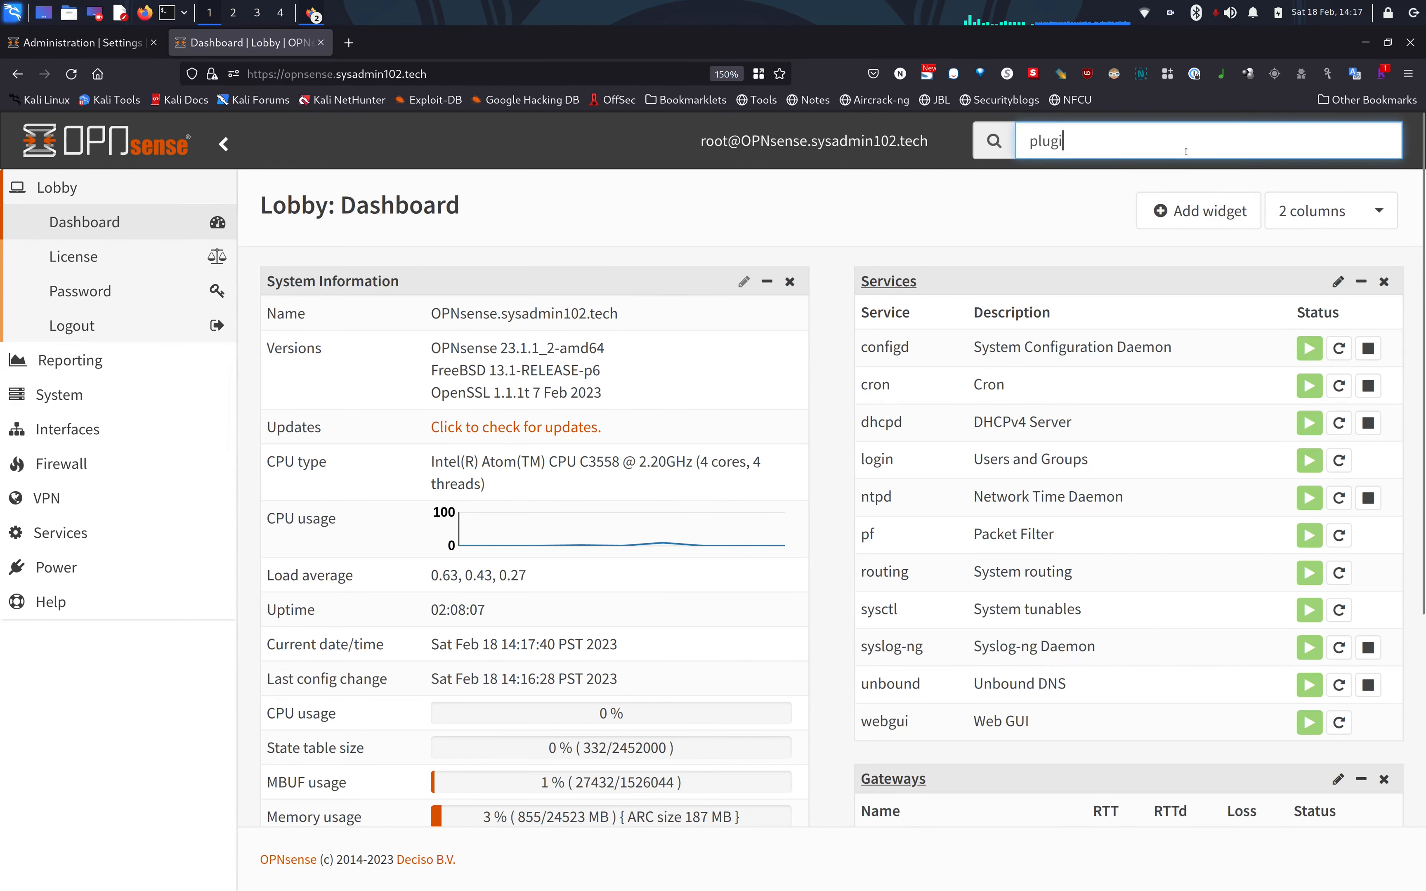
text(n)
click(1176, 180)
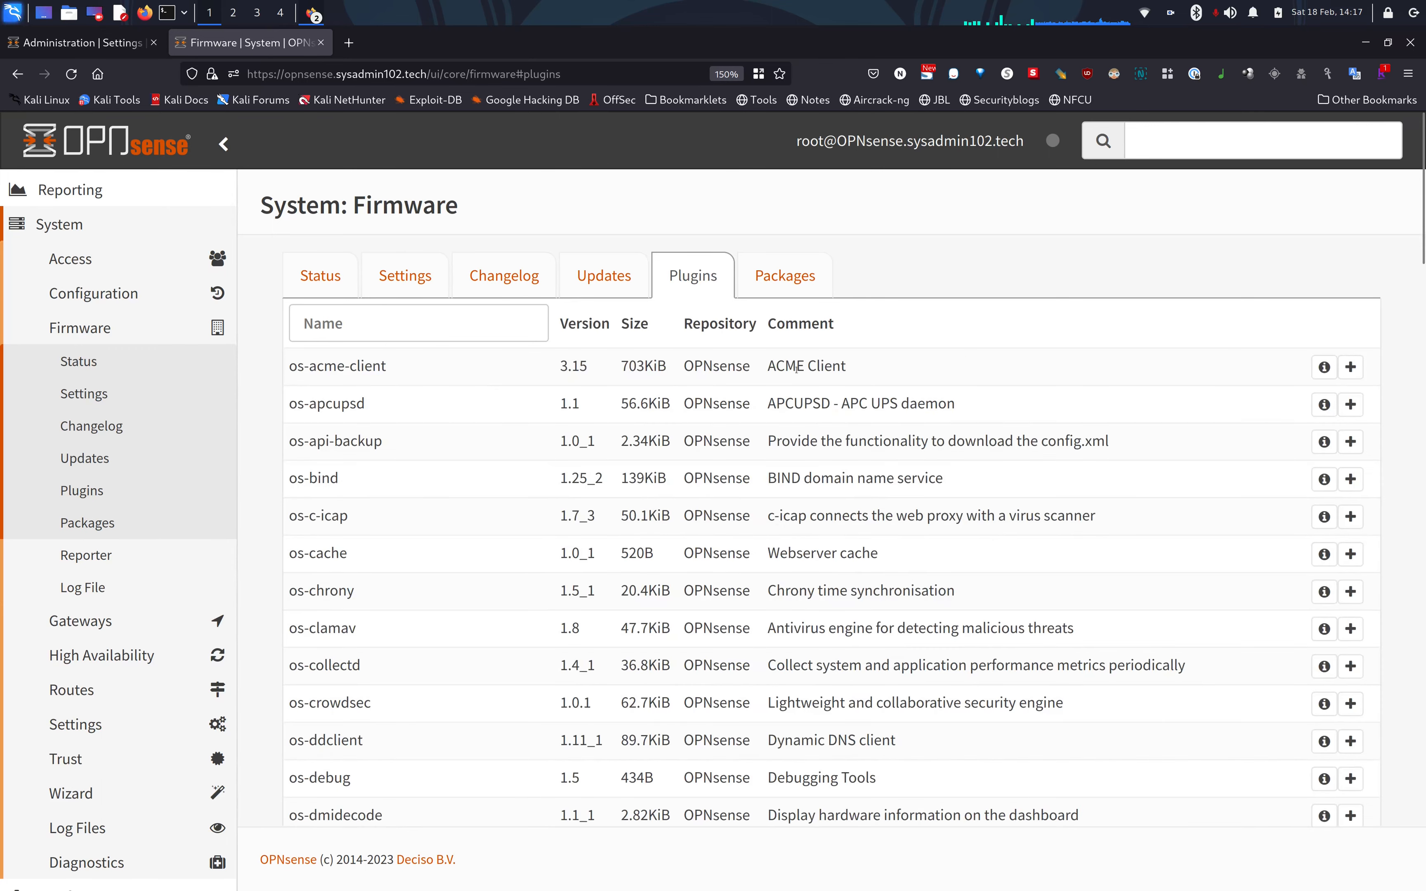
drag(794, 368, 866, 393)
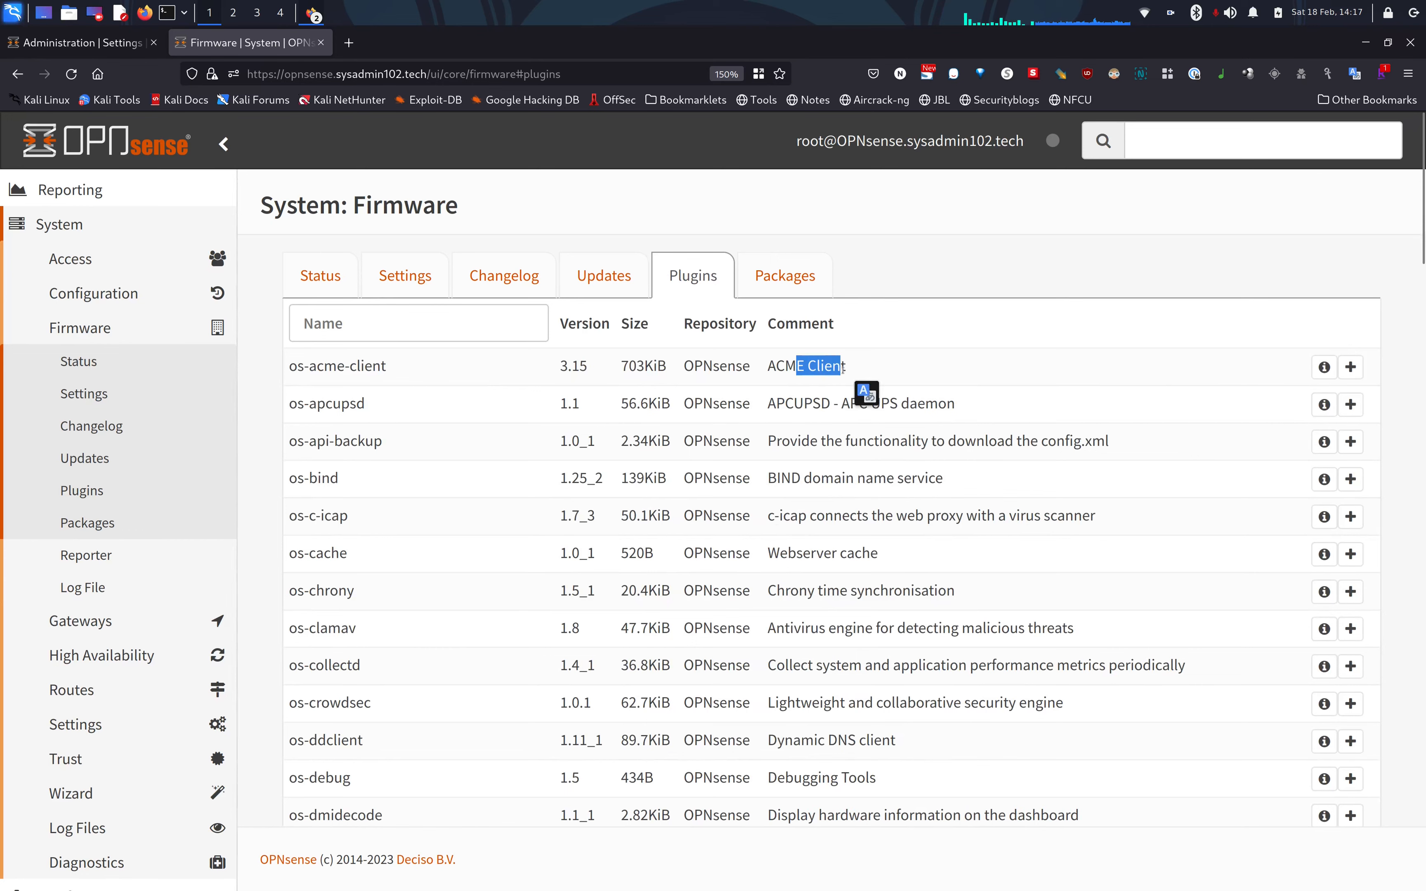
click(951, 361)
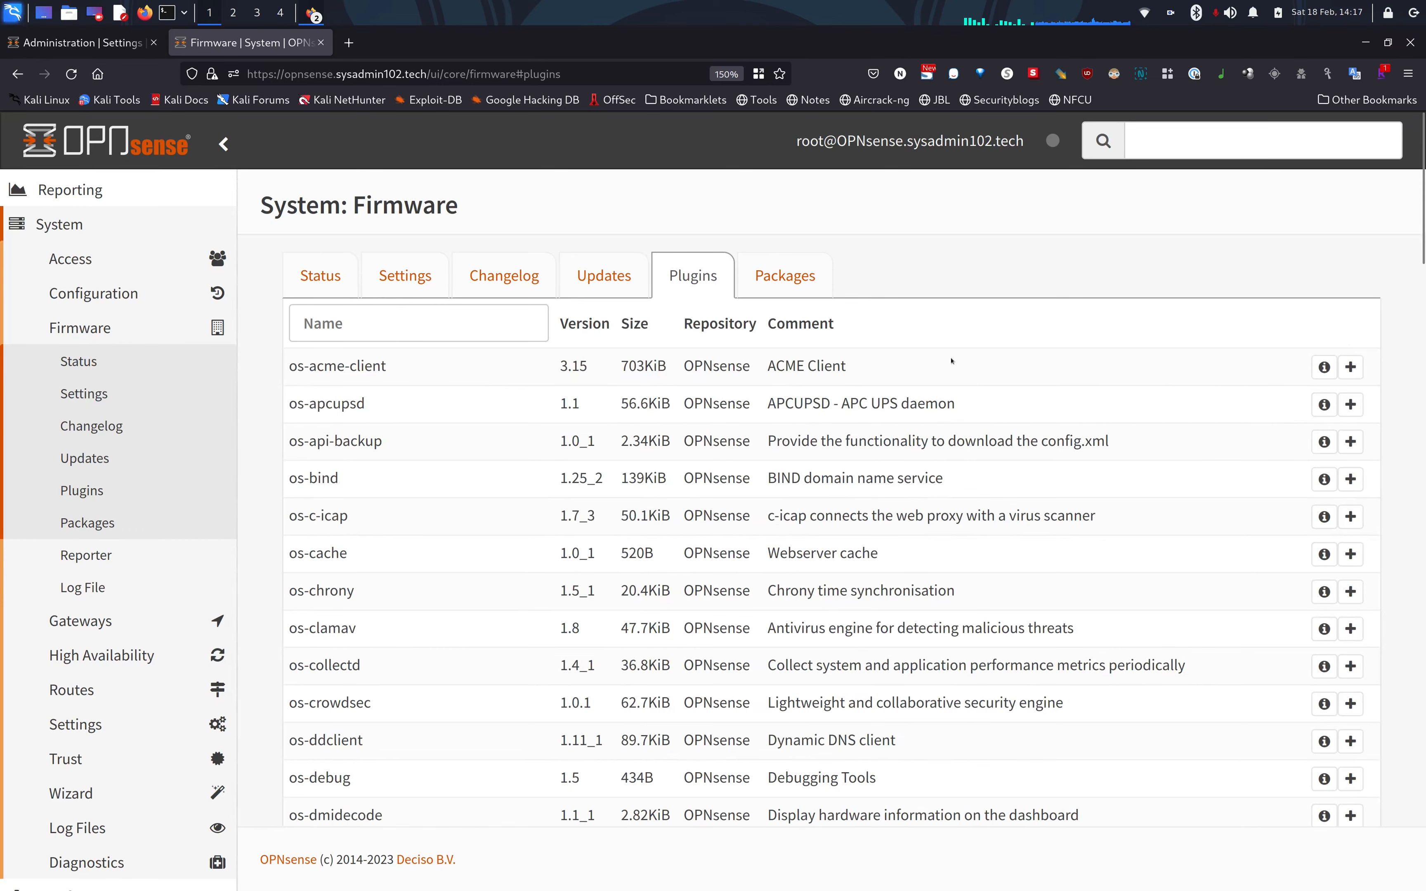
click(1350, 369)
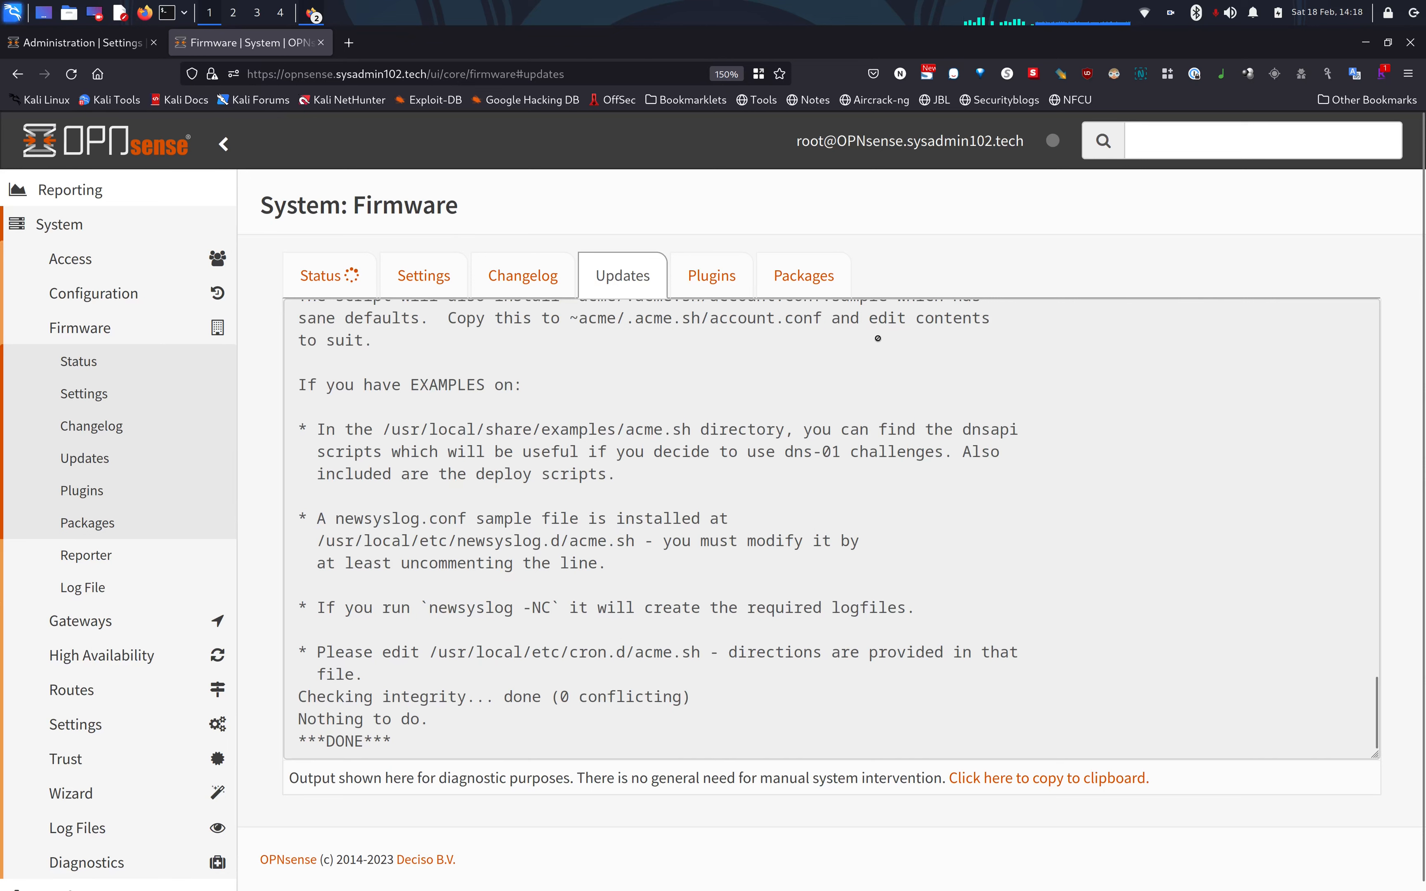
Search 'acme' to reach the ACME Client settings page.
click(1164, 140)
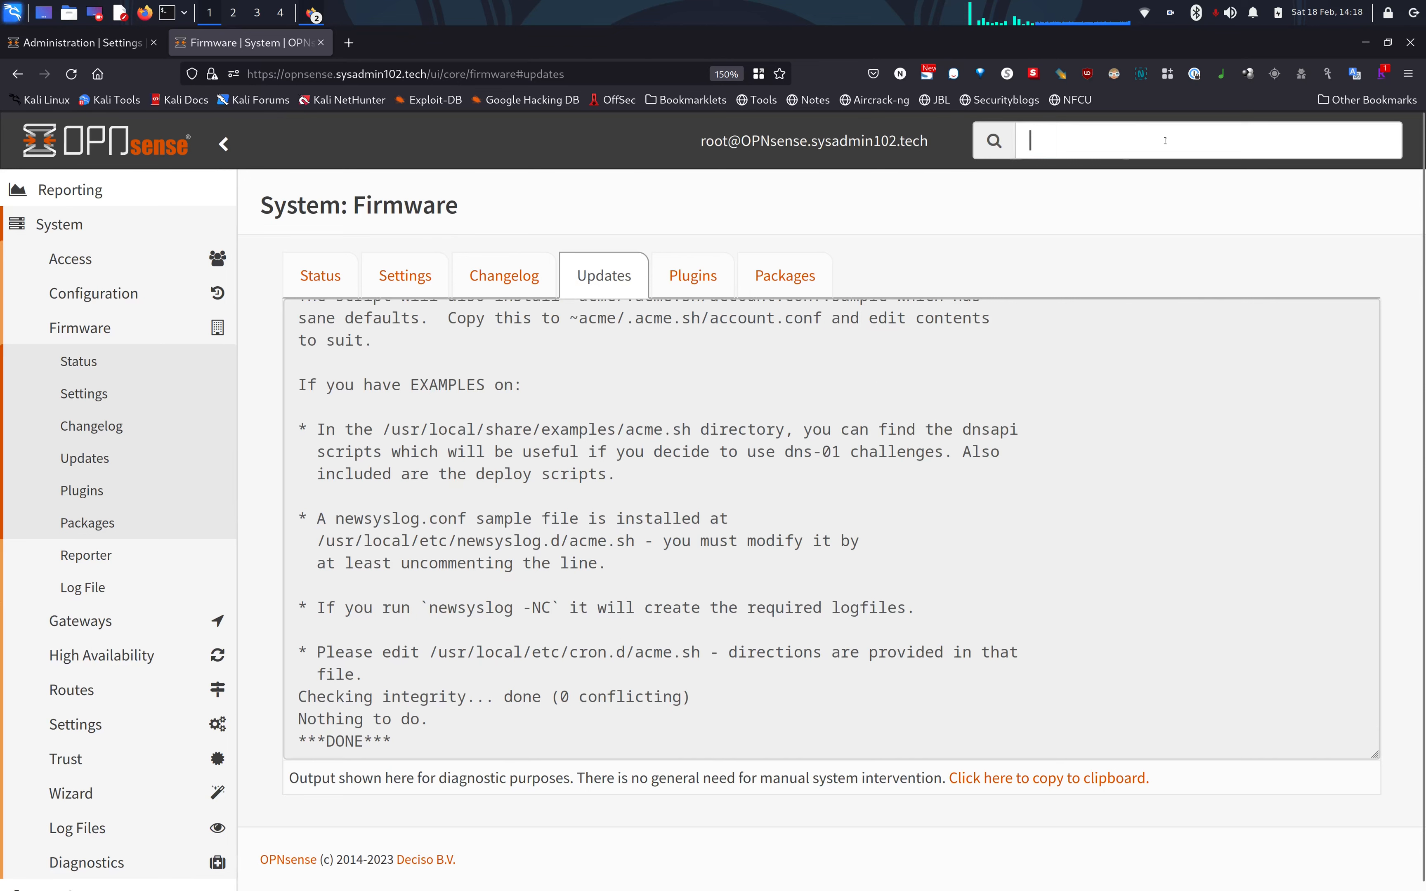
text(a)
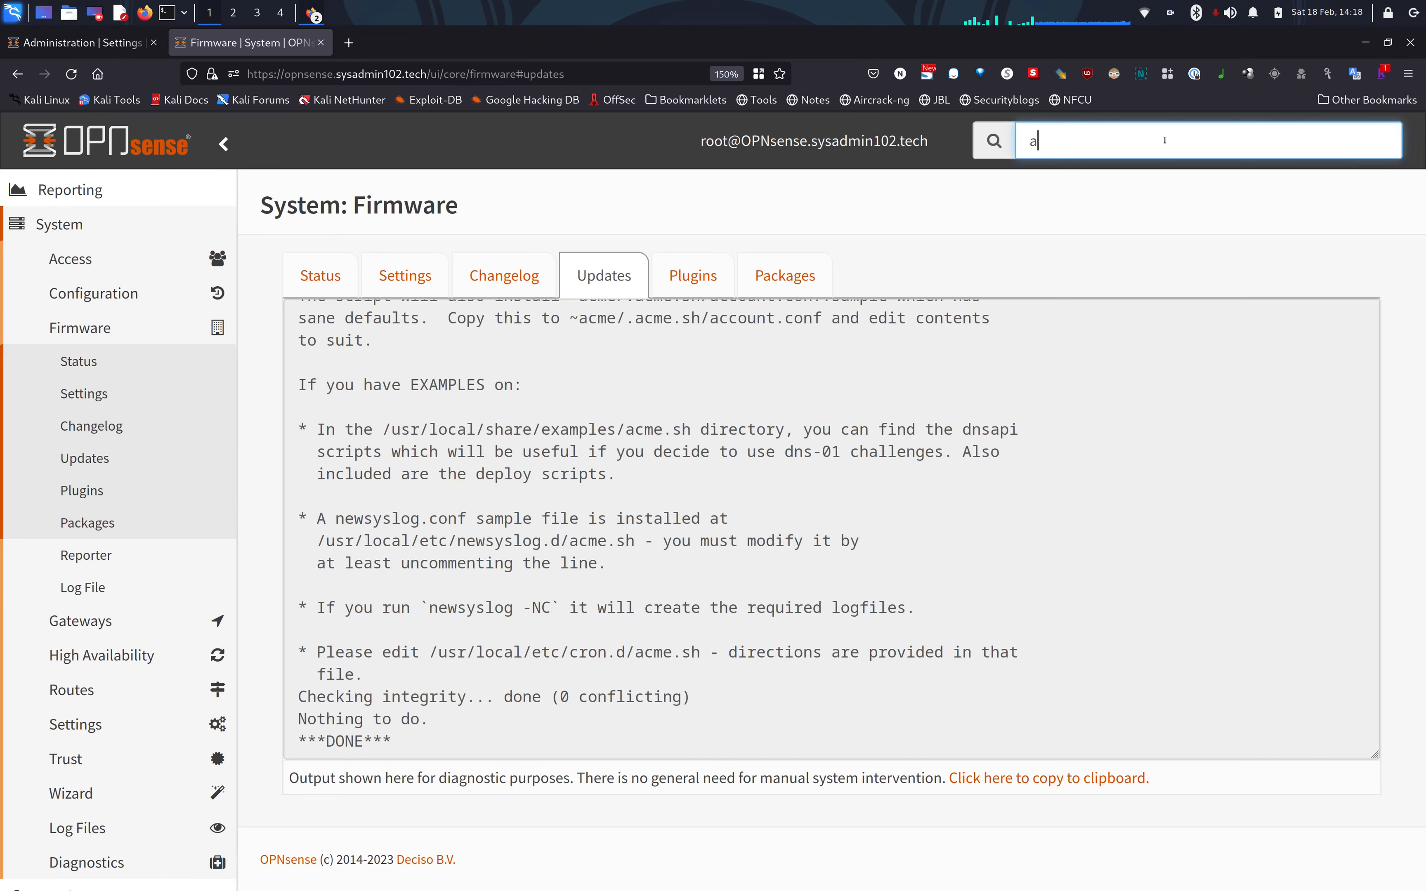
text(cme)
key(BackSpace)
key(BackSpace)
key(BackSpace)
key(BackSpace)
text(acme)
key(Return)
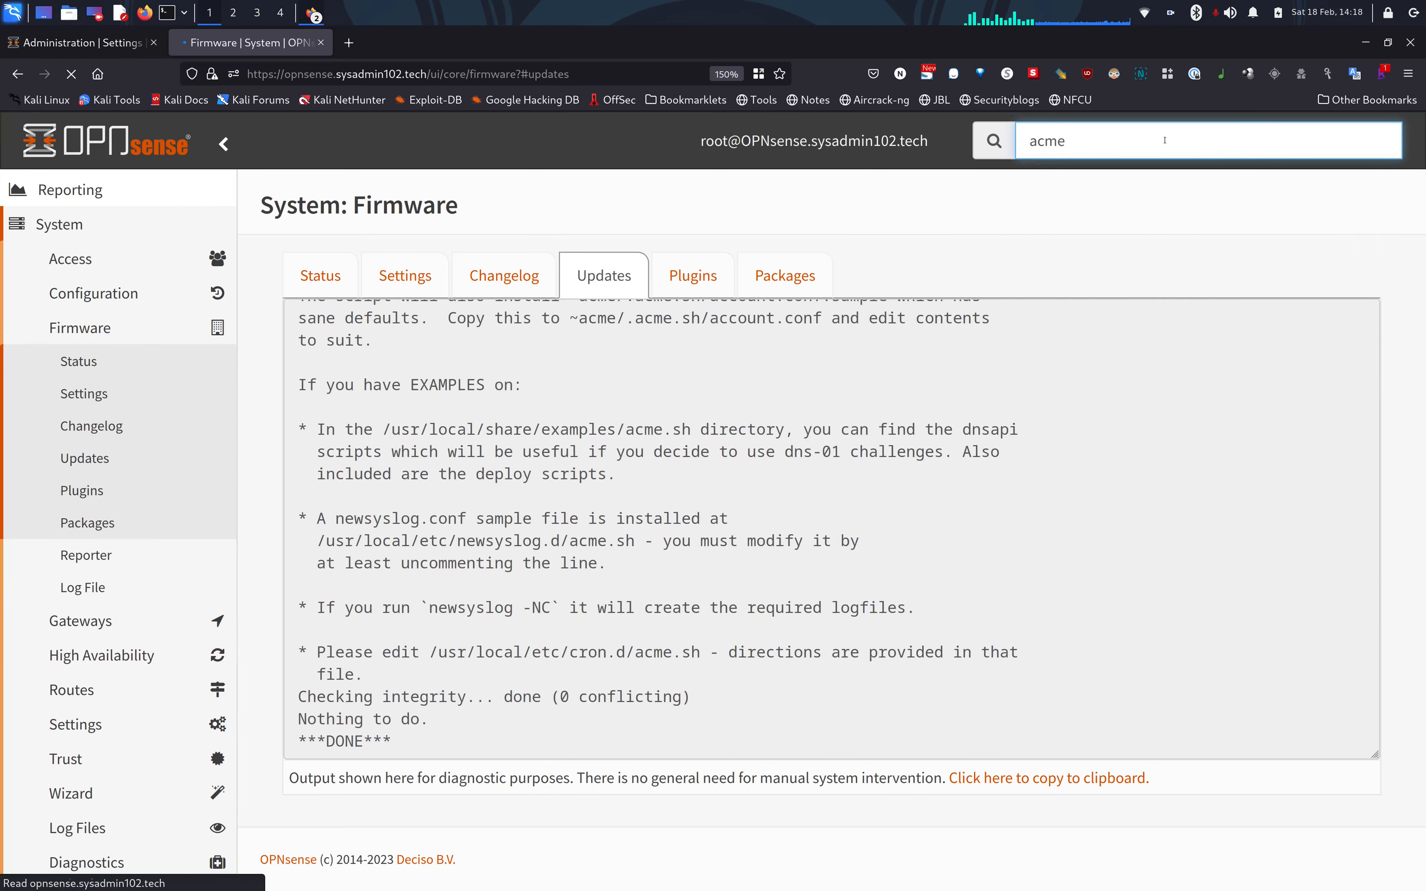
click(1162, 142)
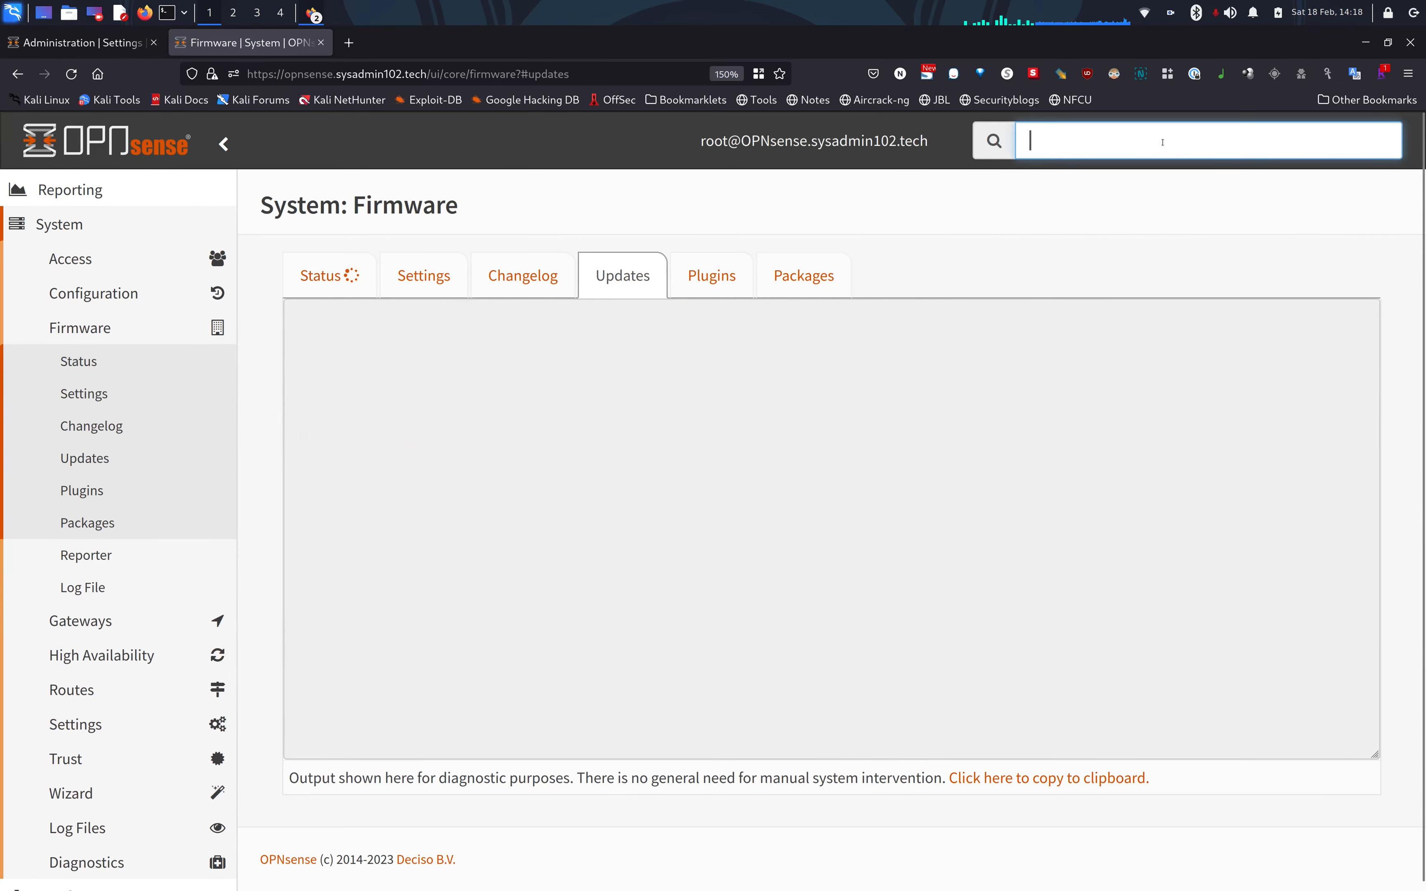
text(acme)
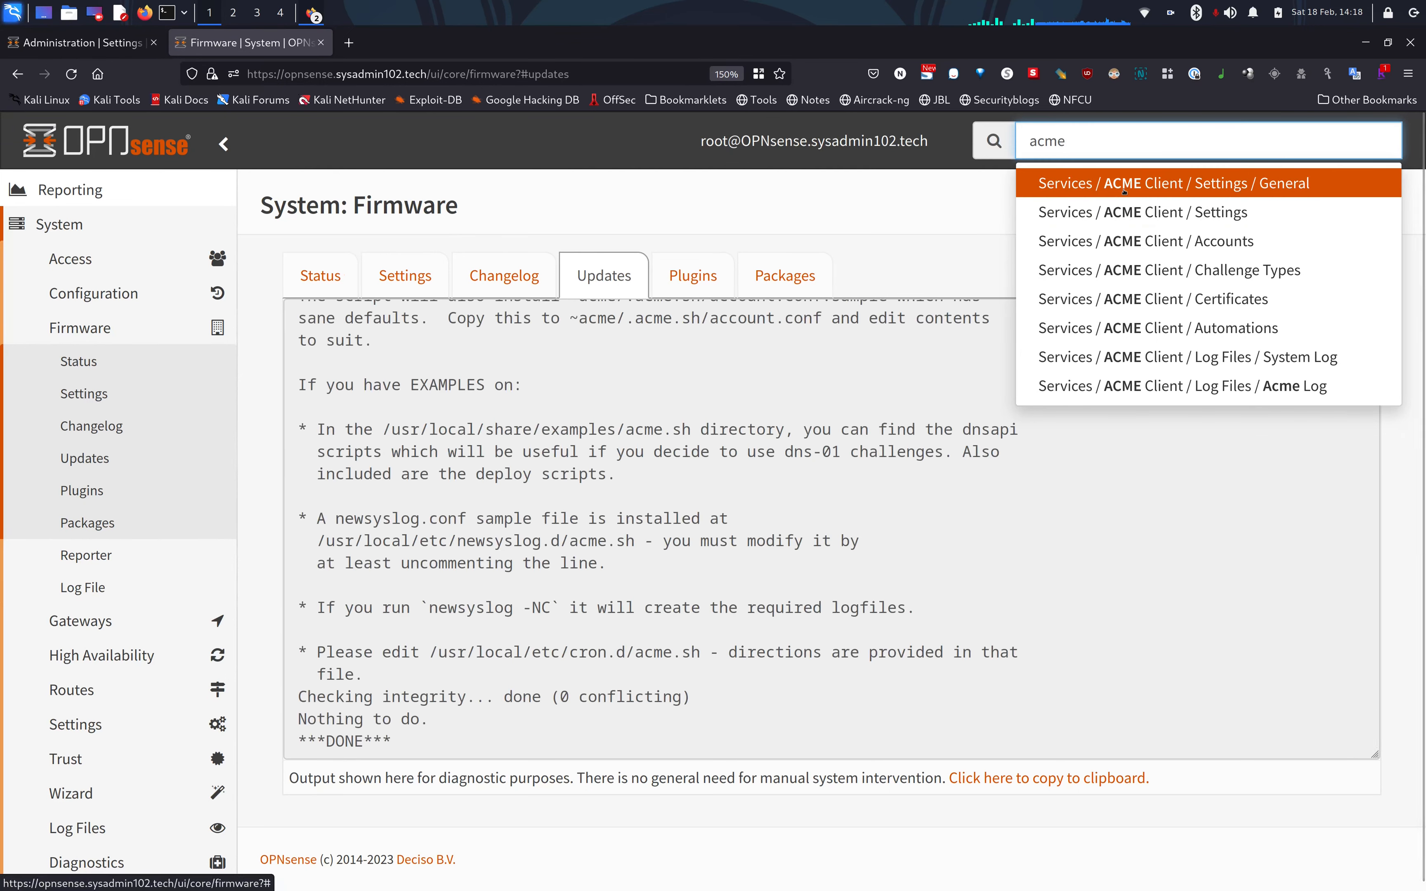
click(1123, 190)
click(1191, 143)
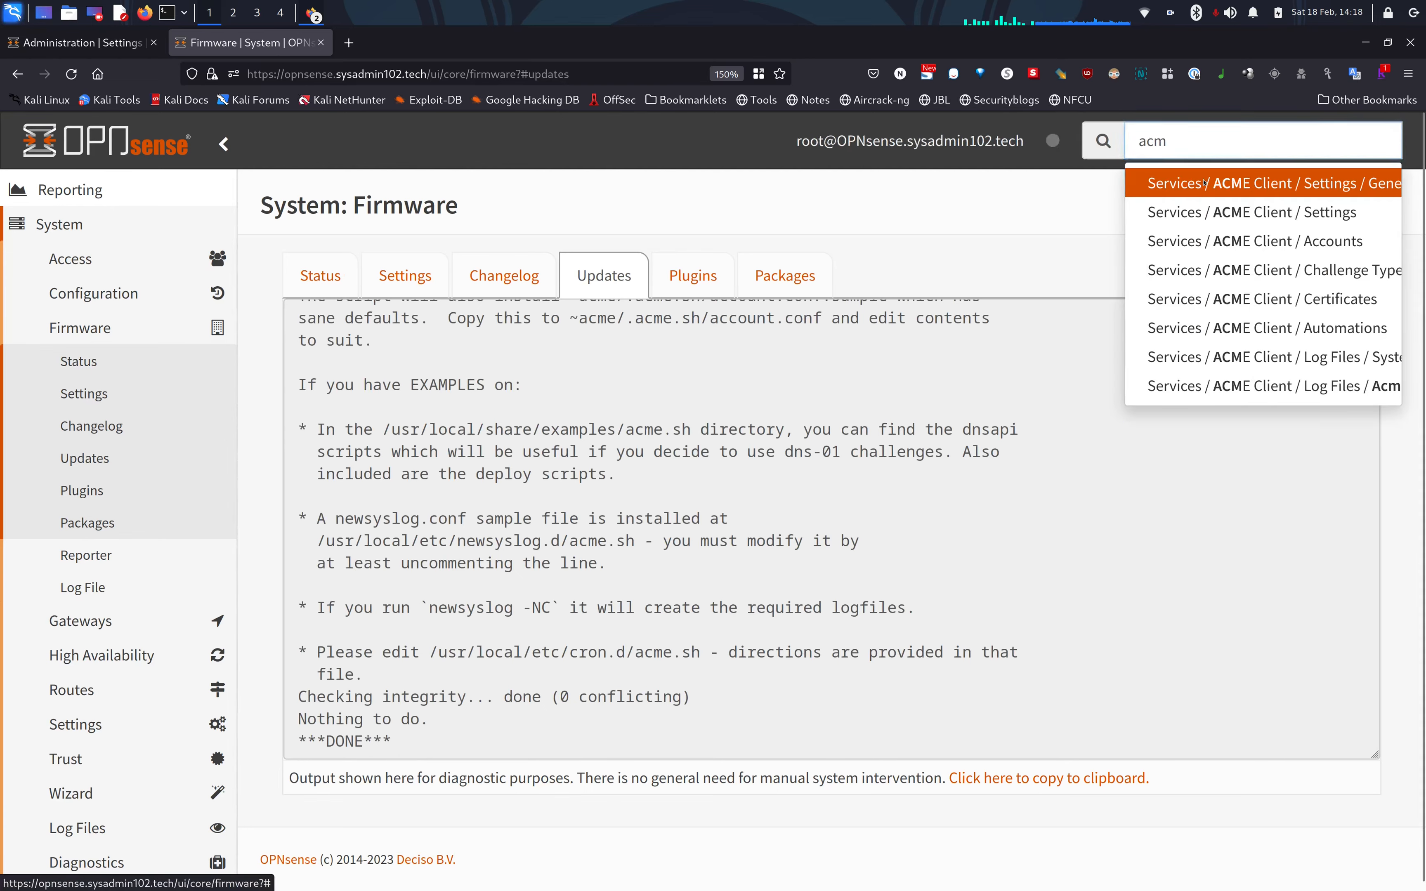
click(1204, 183)
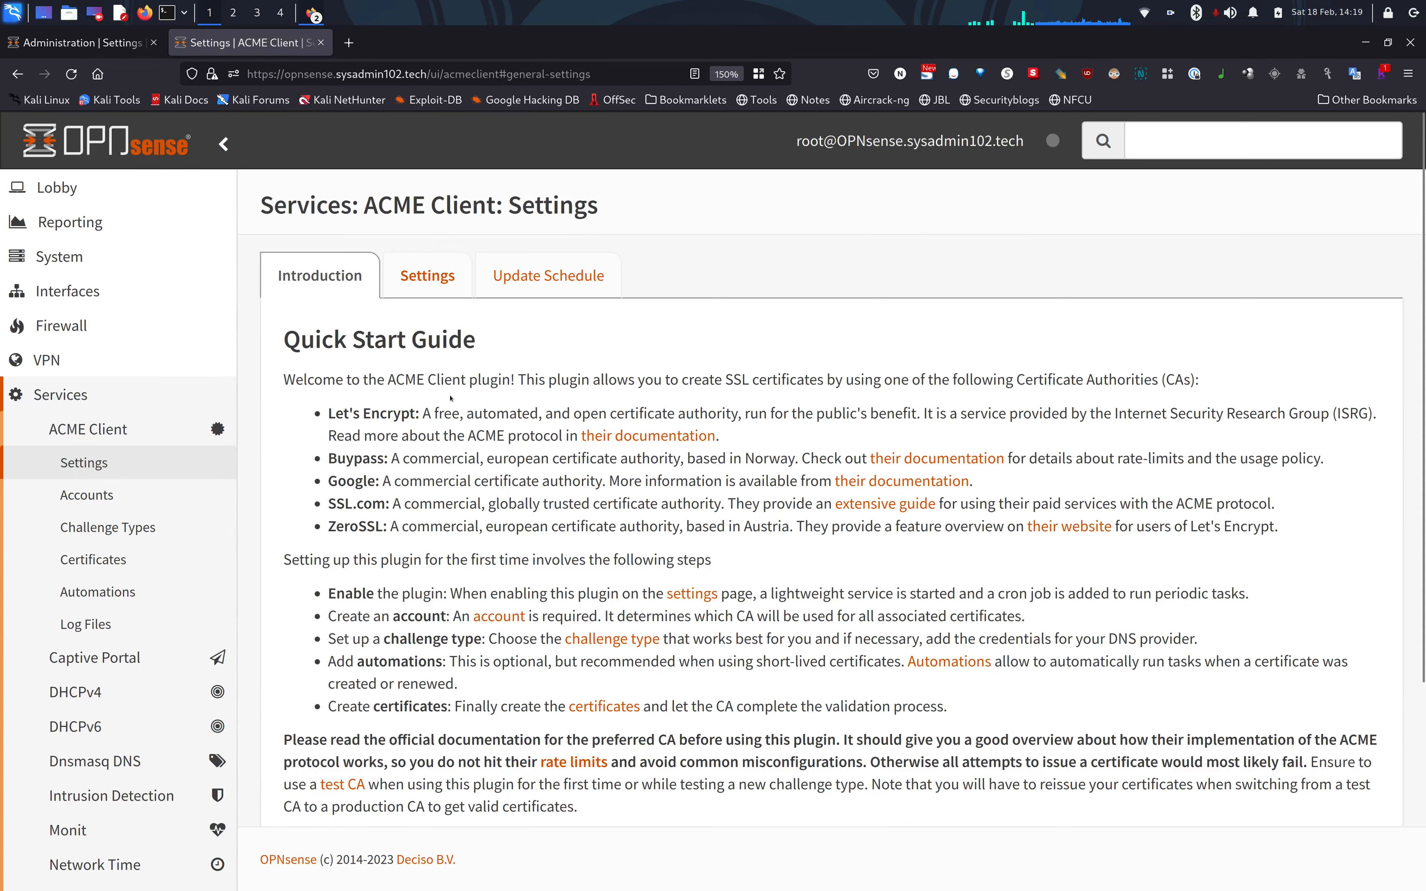
Tick Enable Plugin, apply the settings, and return to the Introduction tab.
click(439, 290)
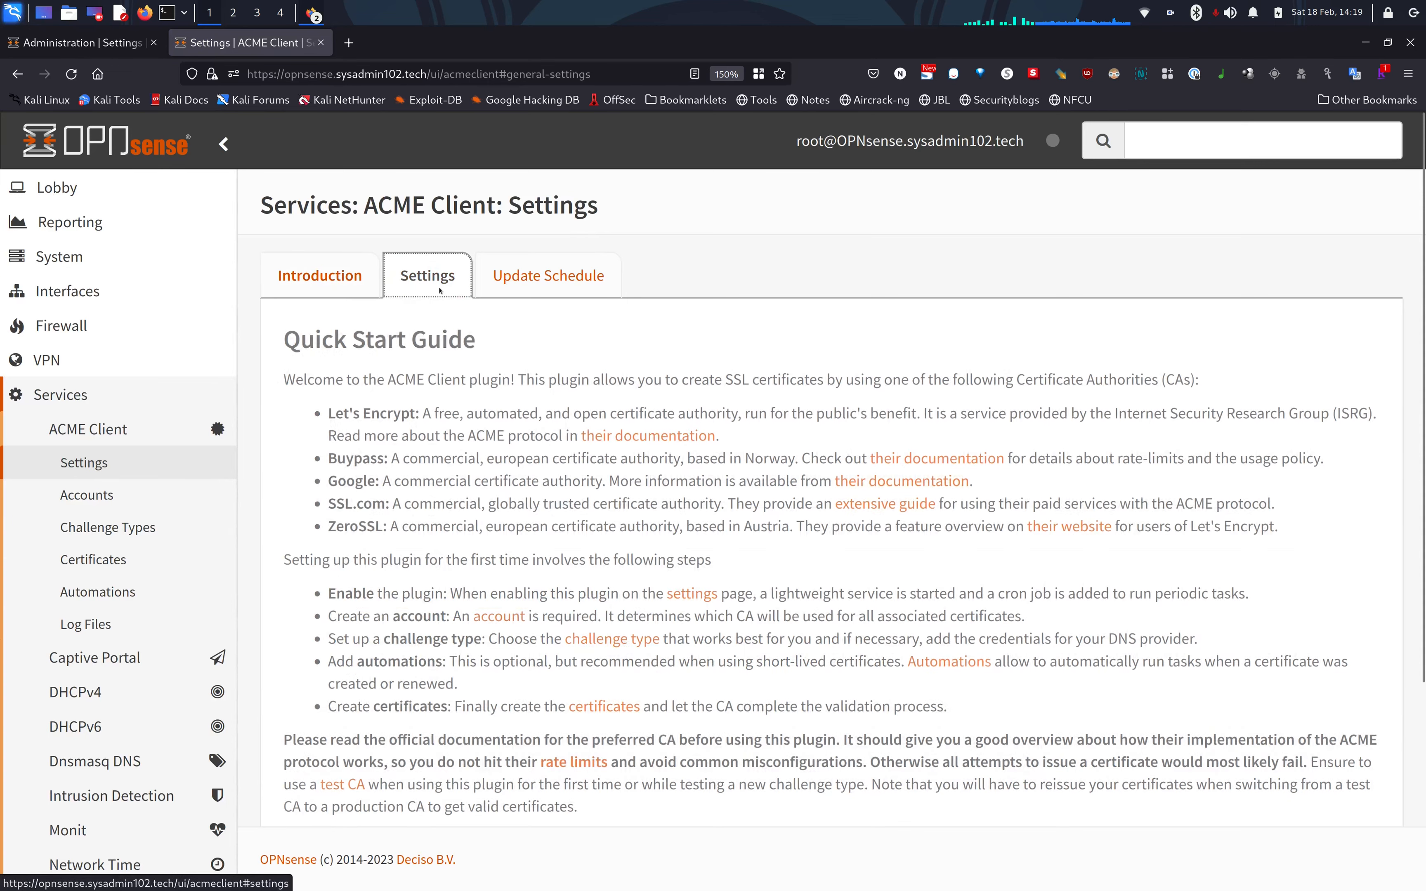
click(558, 352)
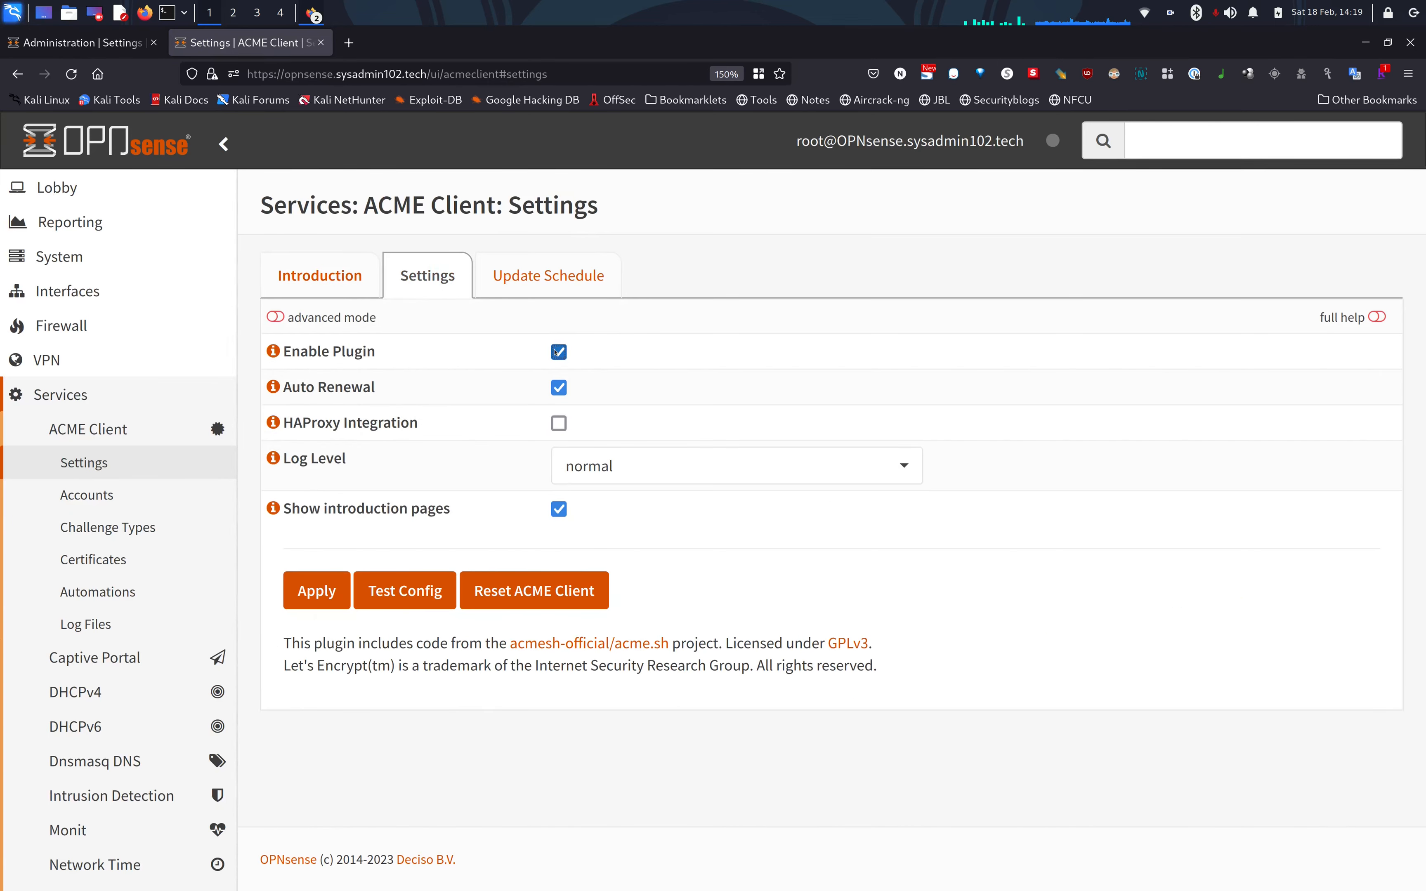
click(311, 594)
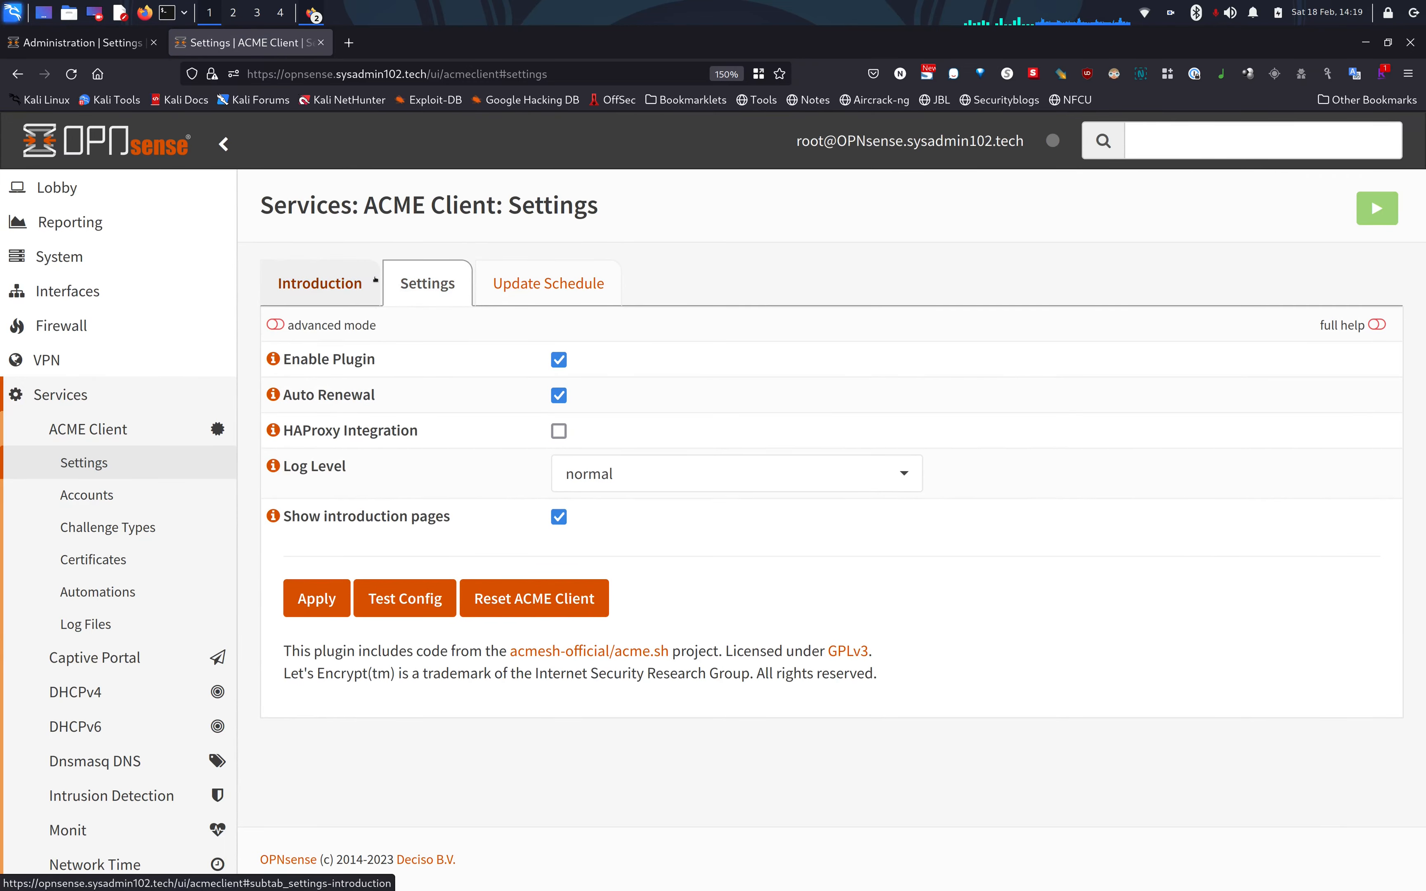
click(338, 288)
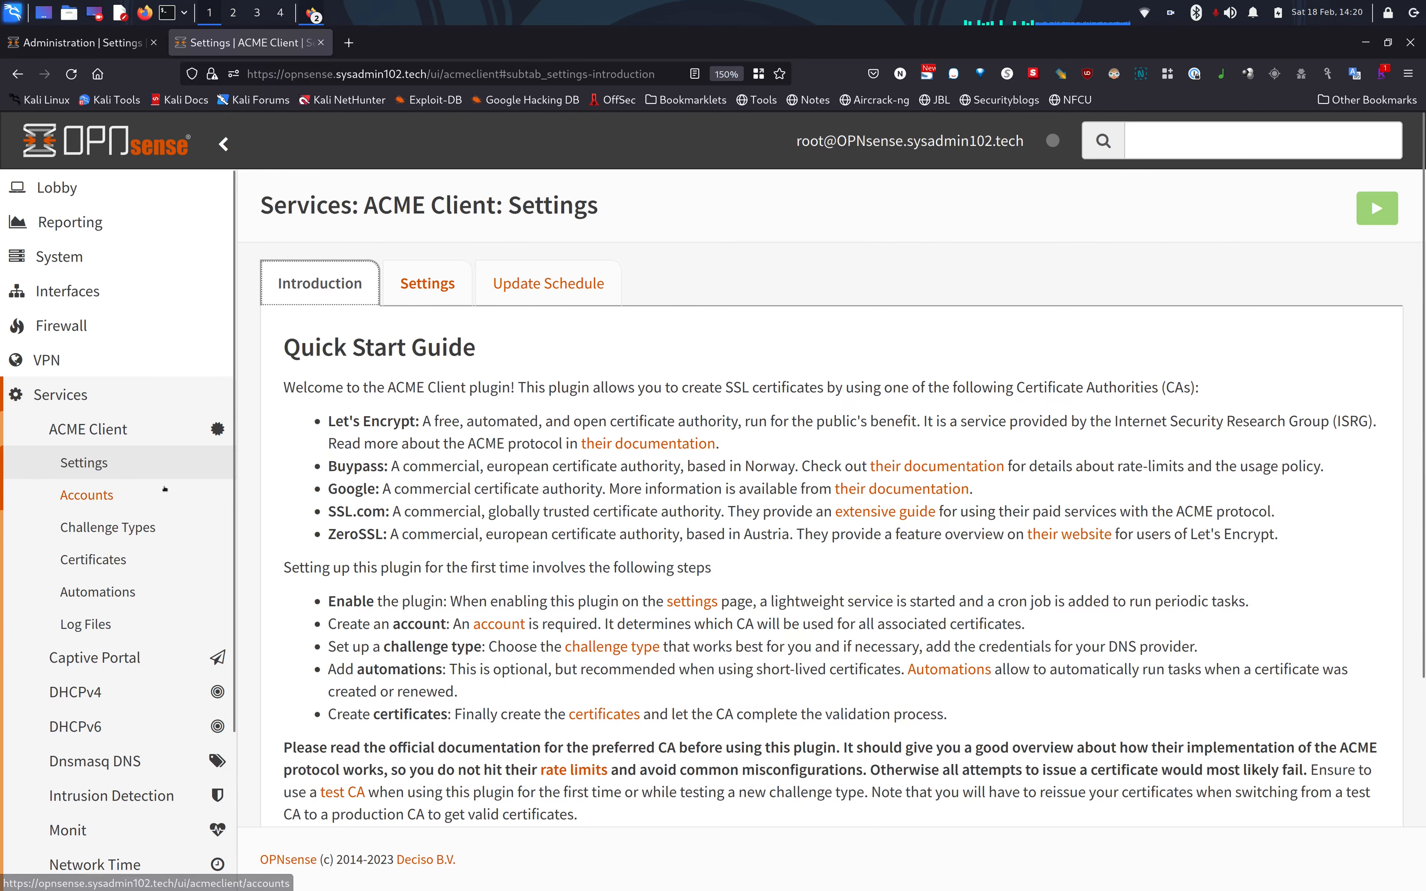
Add a new ACME account named sysadmin102 with description sysadmin102.
click(102, 496)
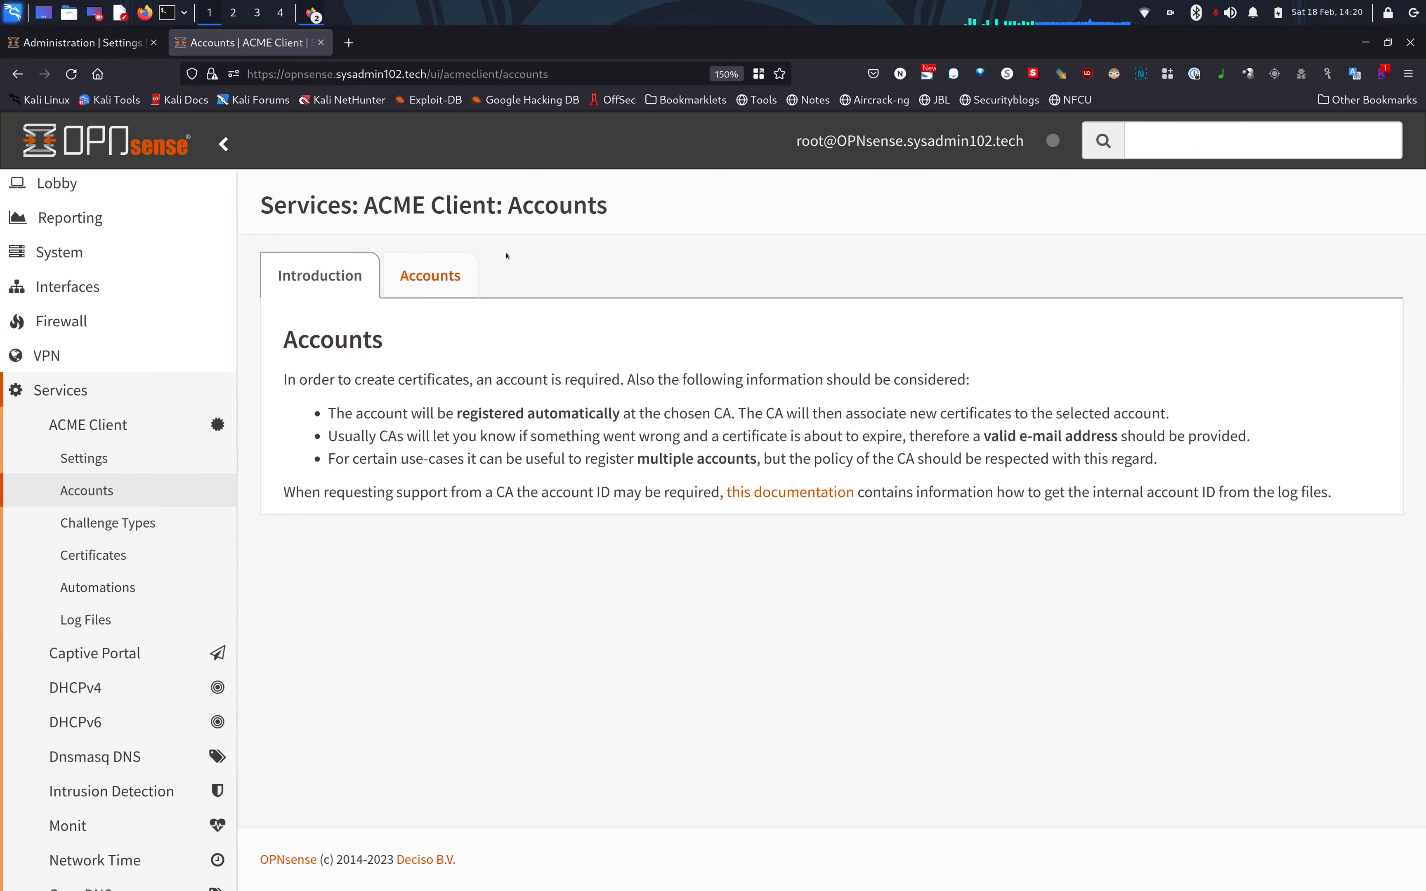
click(434, 290)
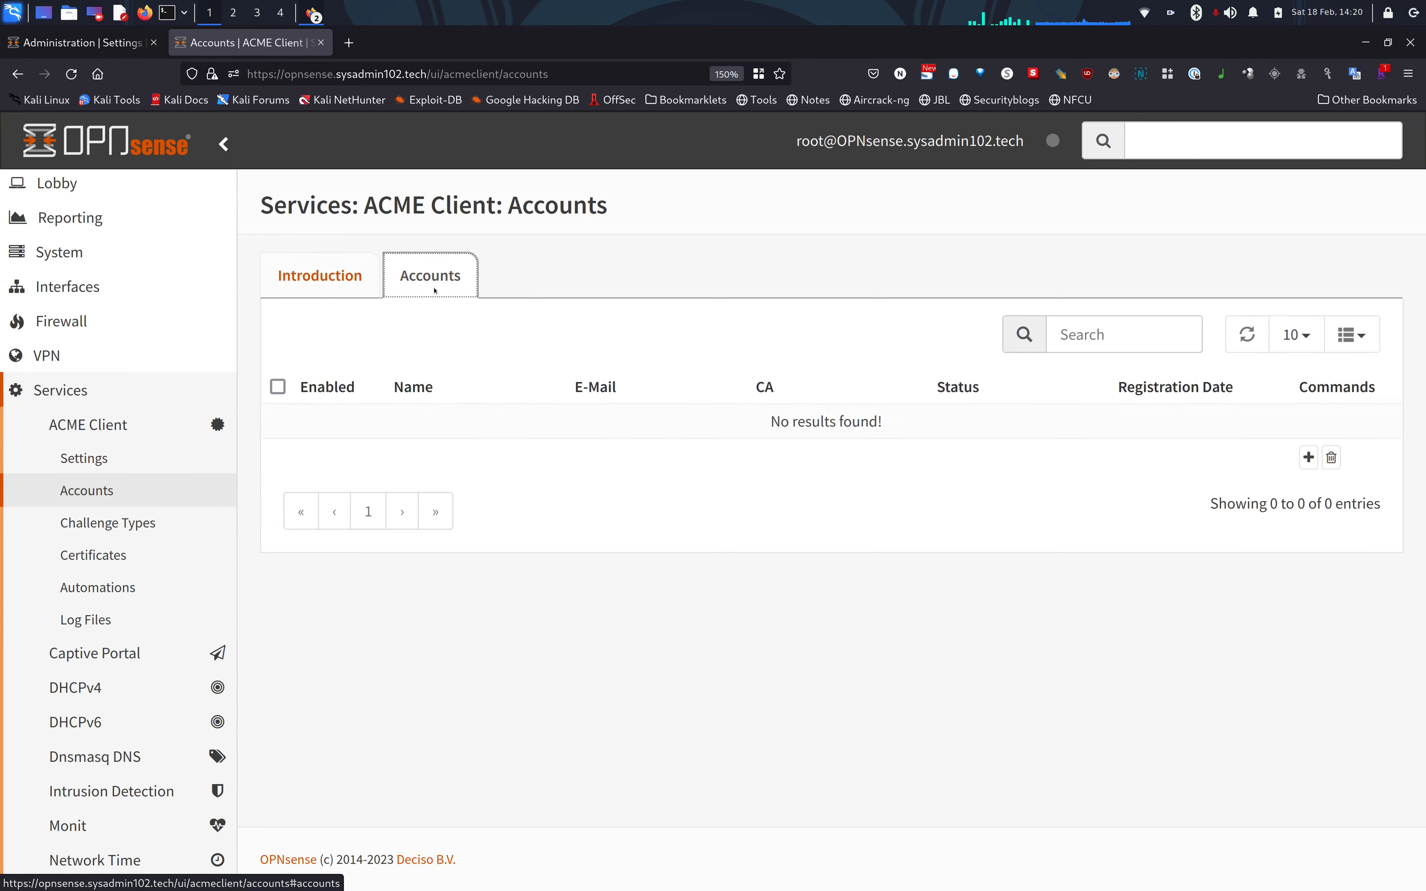
click(1308, 458)
click(731, 392)
text(sysadmin102)
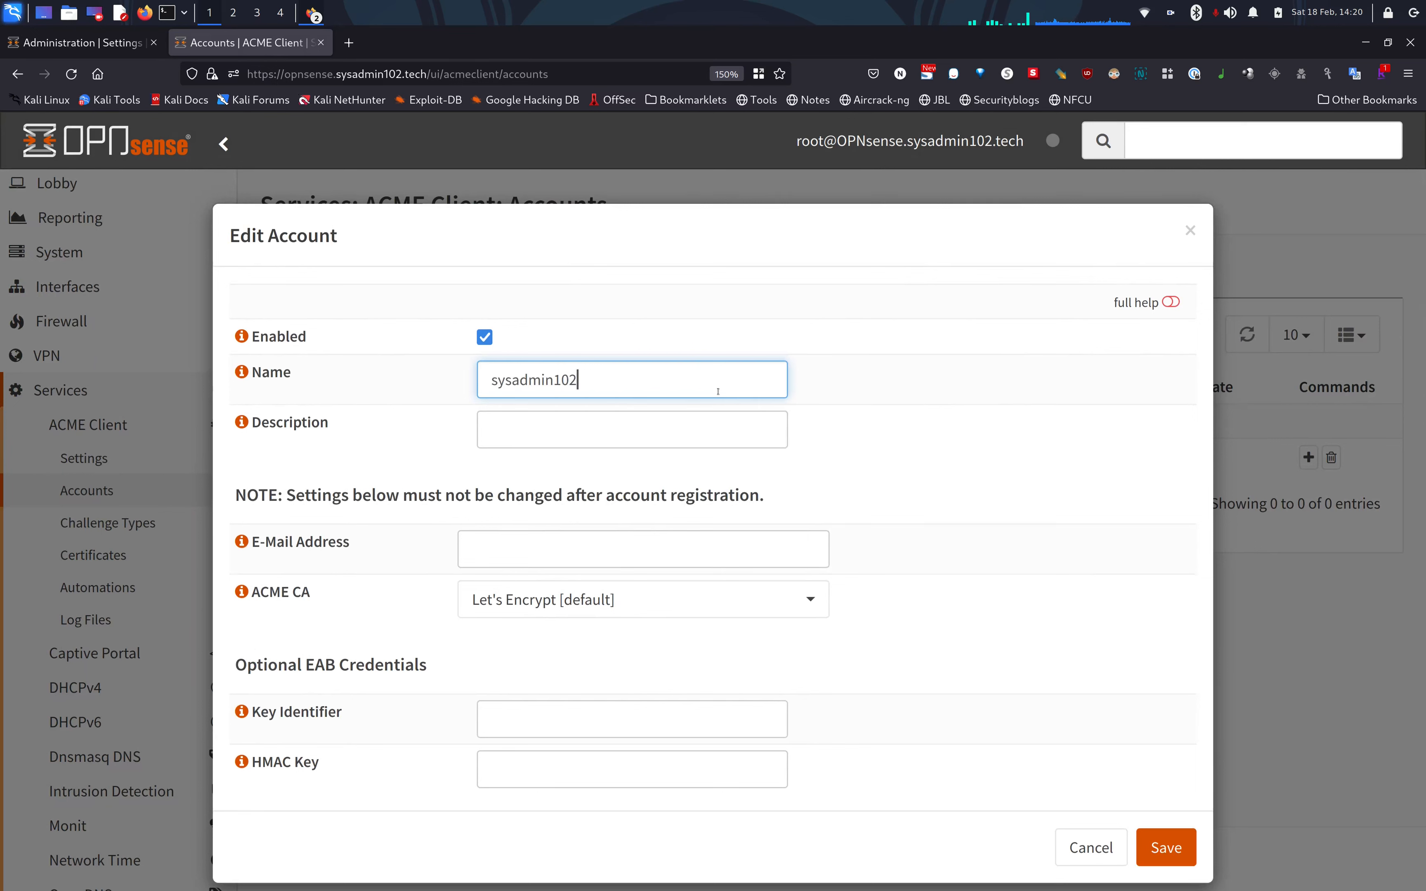
key(Tab)
key(Tab)
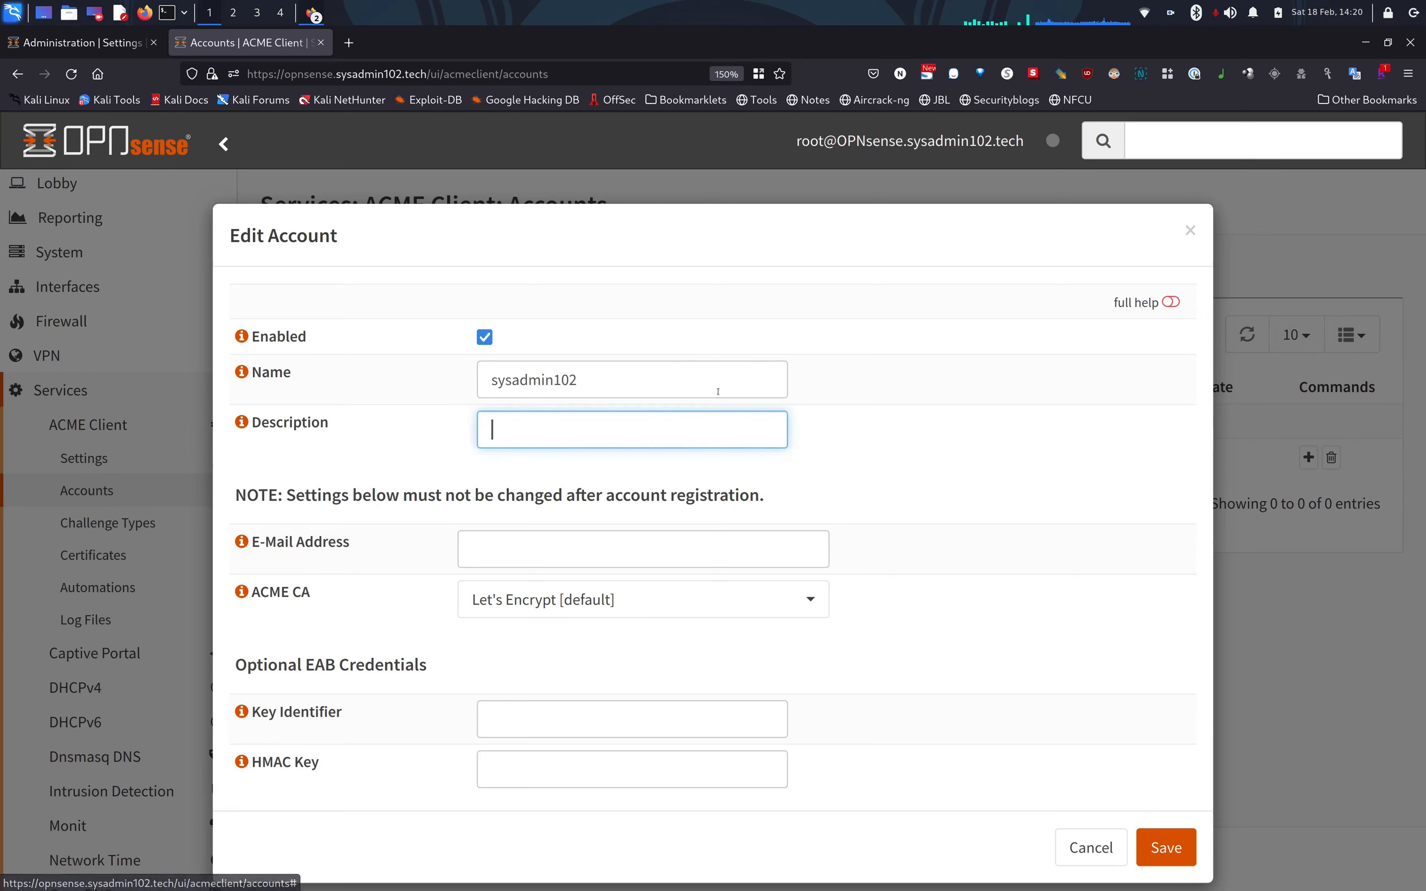
text(sysadmin1-2)
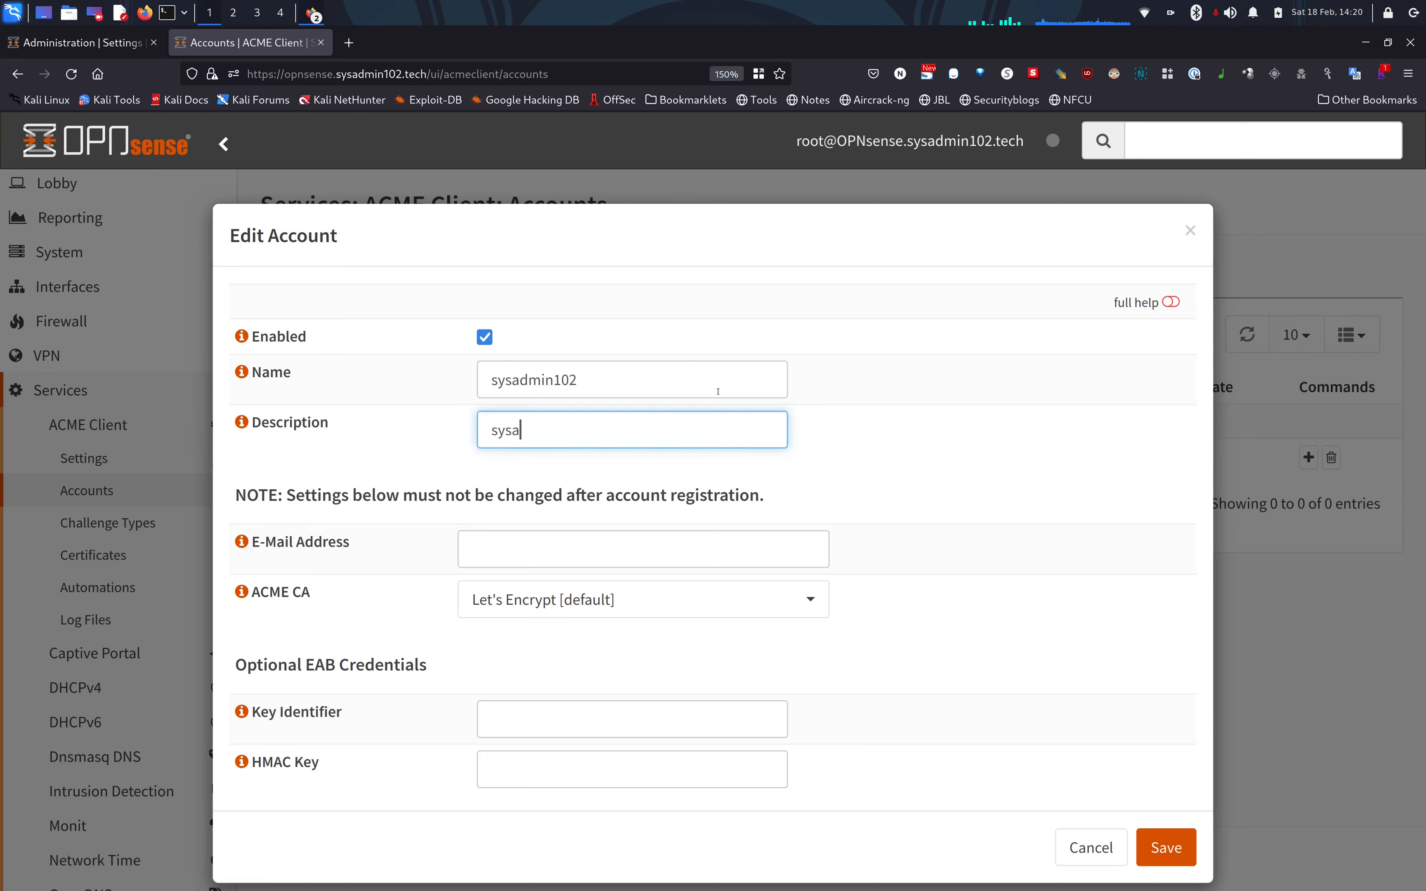
key(BackSpace)
key(BackSpace)
text(02)
Enter the account's contact e-mail, choose Let's Encrypt Test CA, and save the account.
click(575, 539)
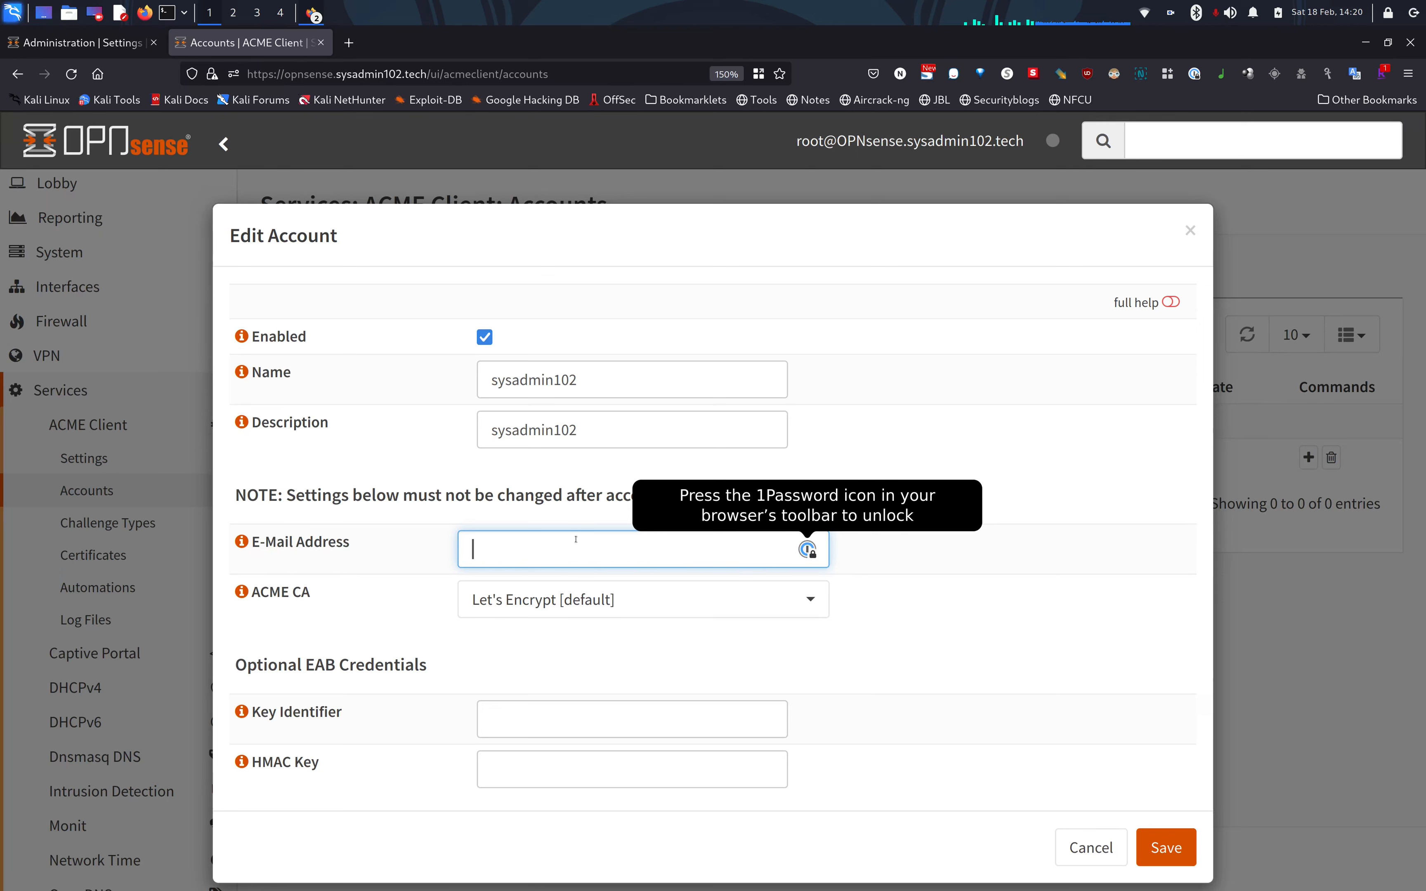
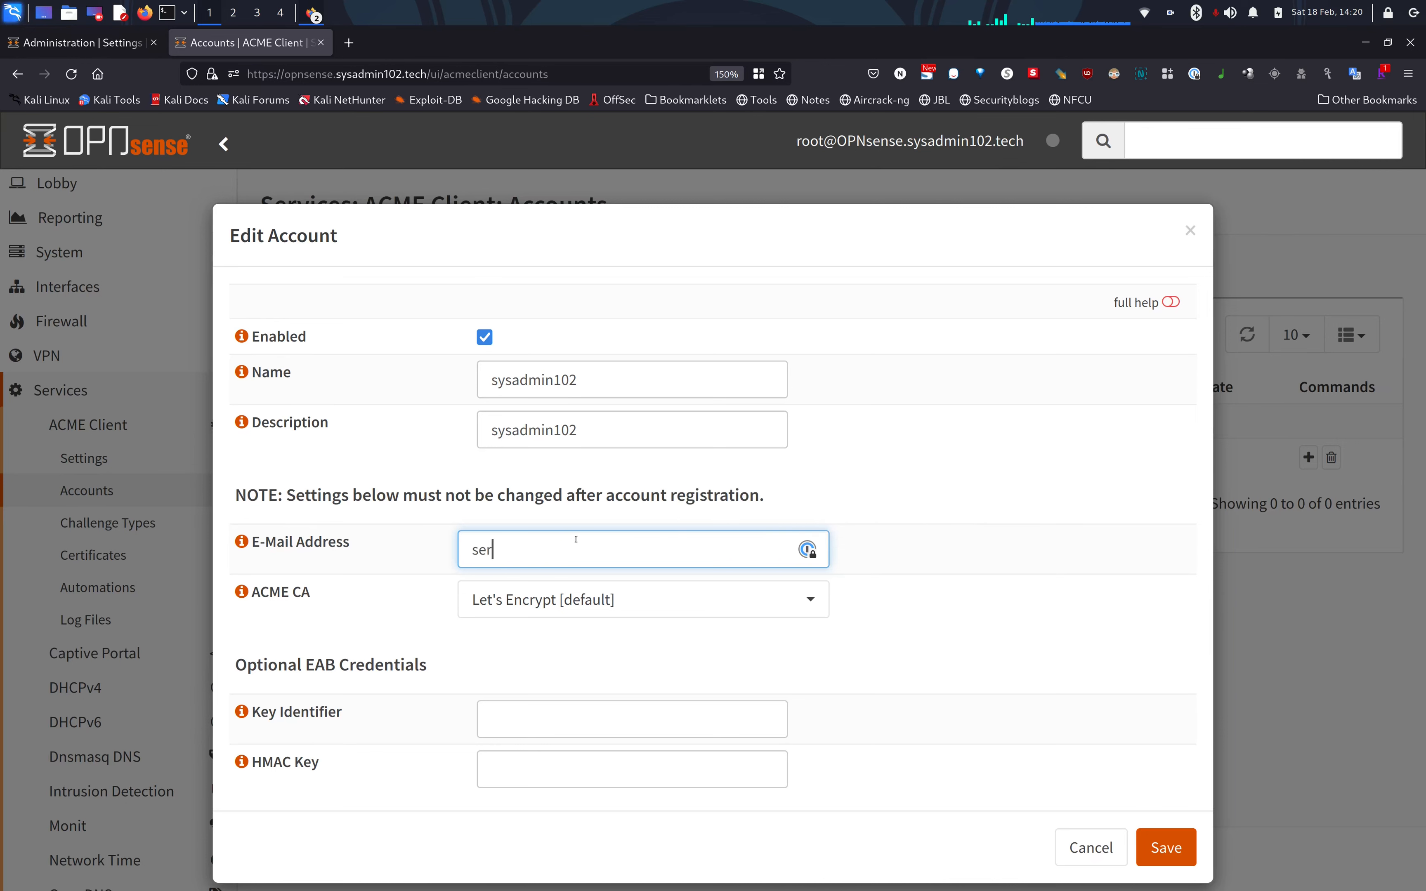
key(Tab)
click(647, 553)
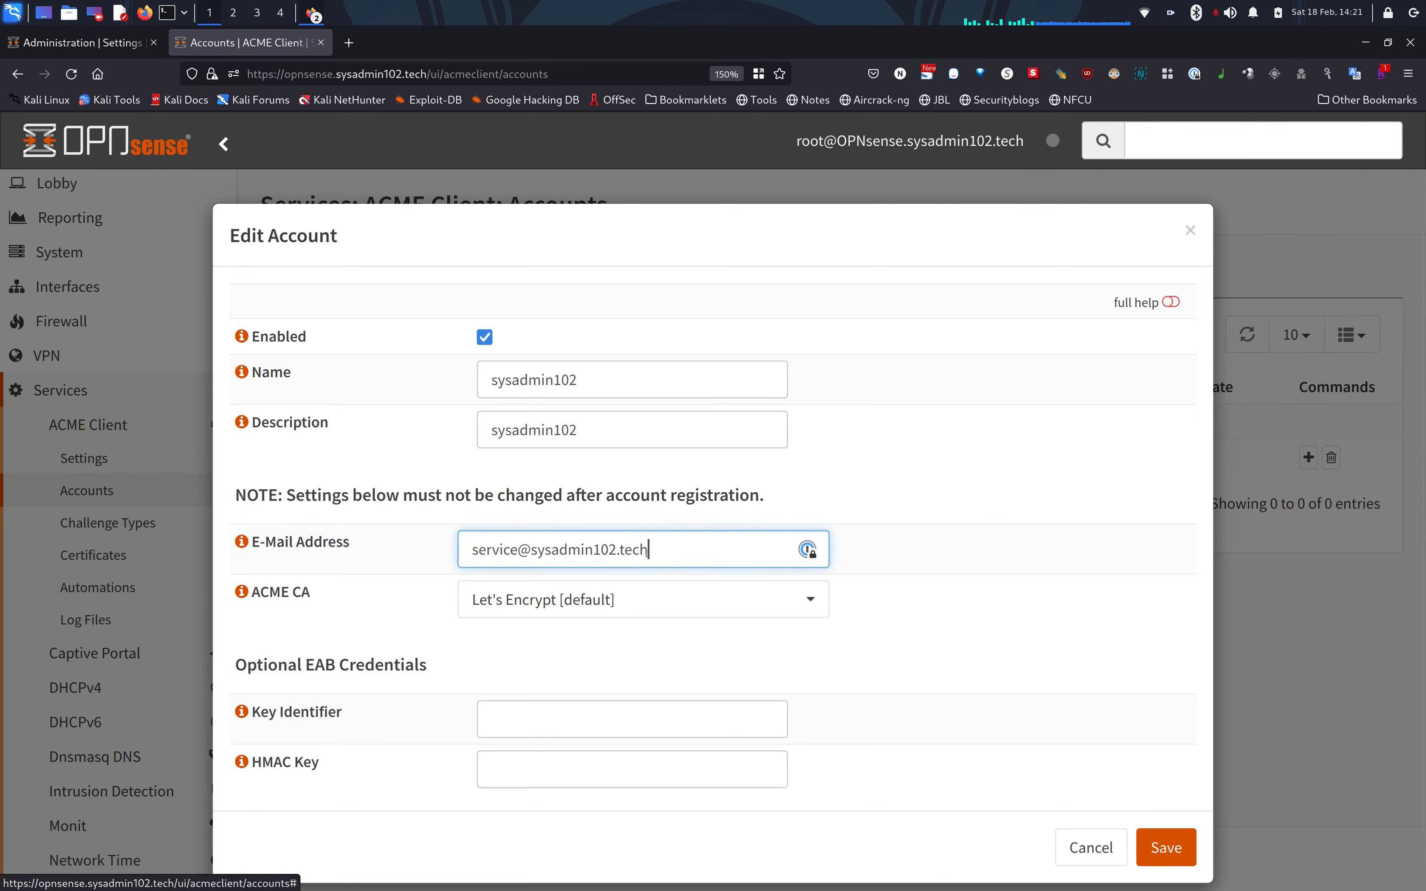
key(BackSpace)
key(BackSpace)
key(BackSpace)
key(BackSpace)
text(com)
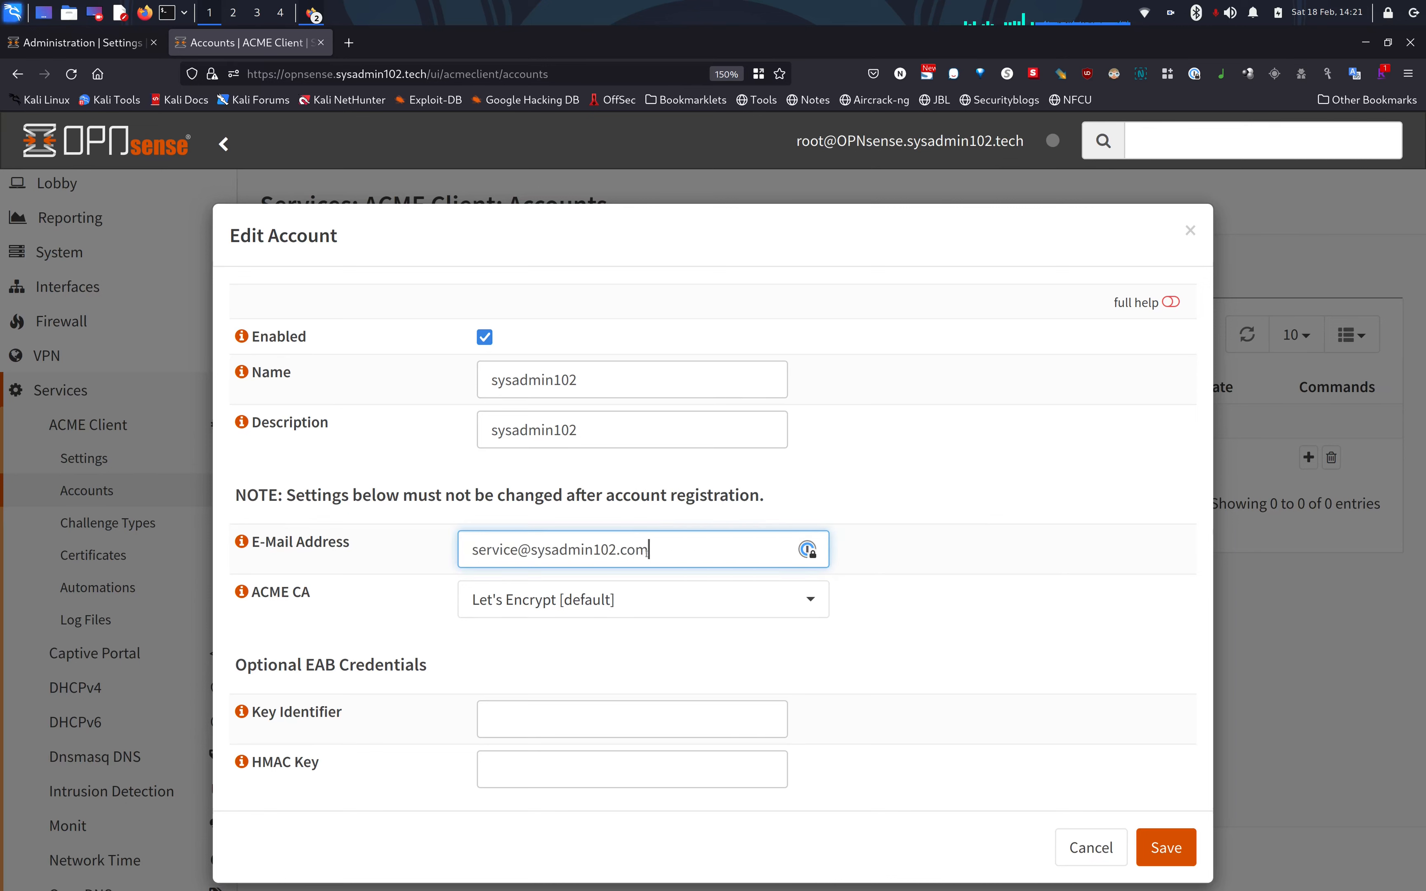
click(684, 607)
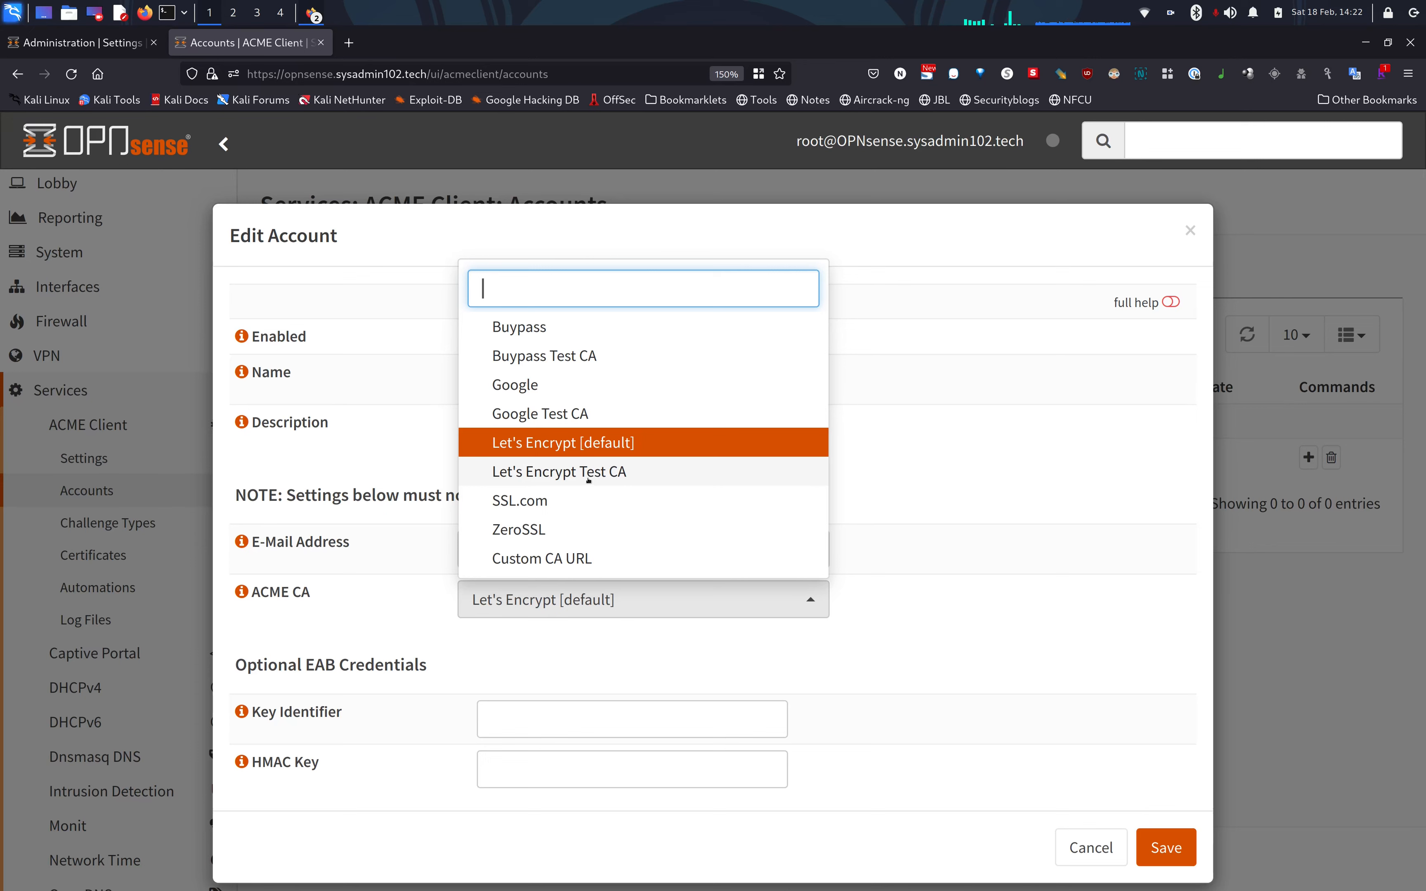
click(587, 475)
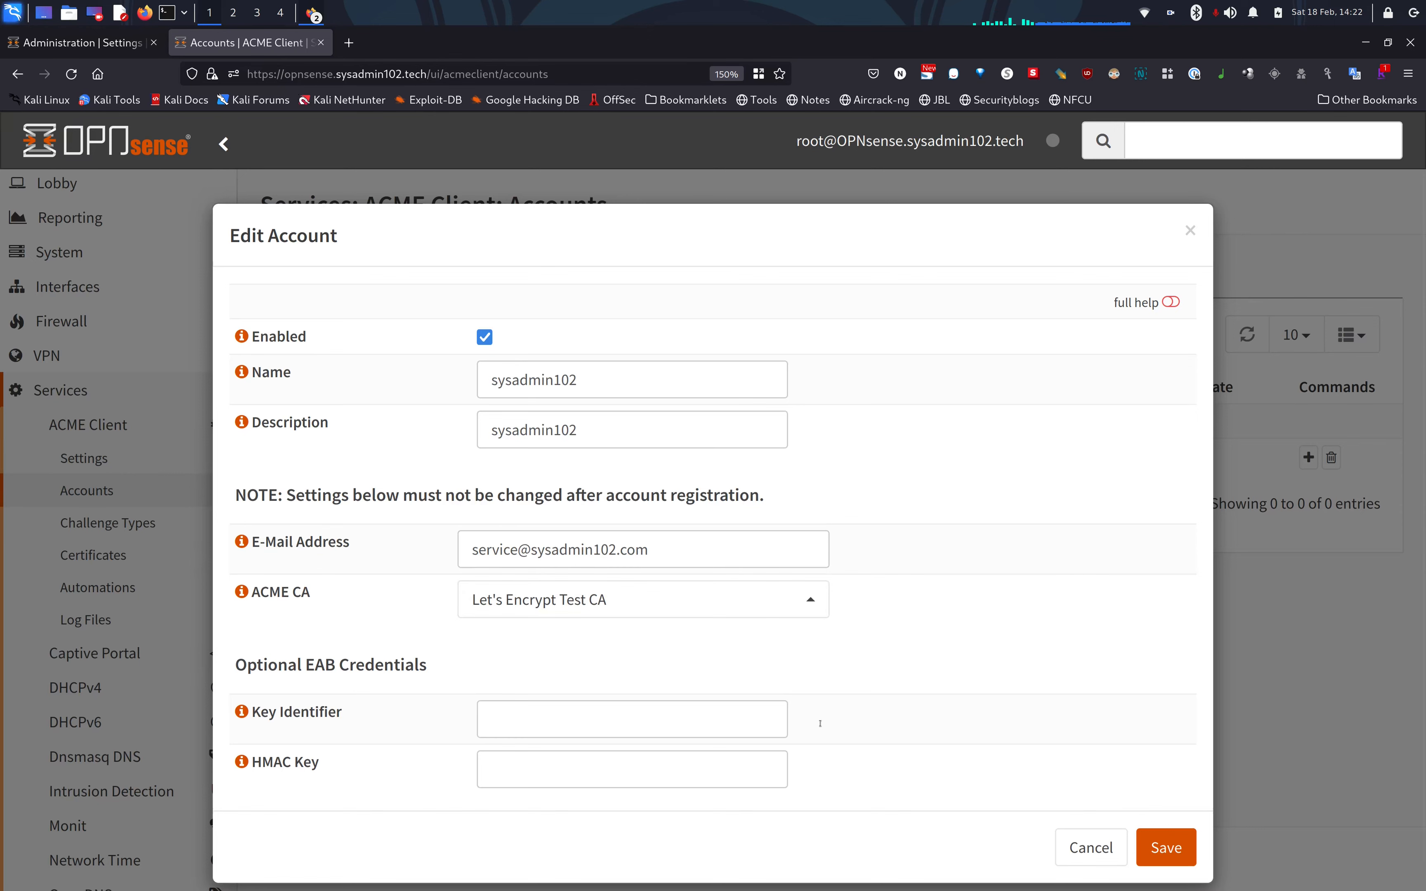
click(1166, 847)
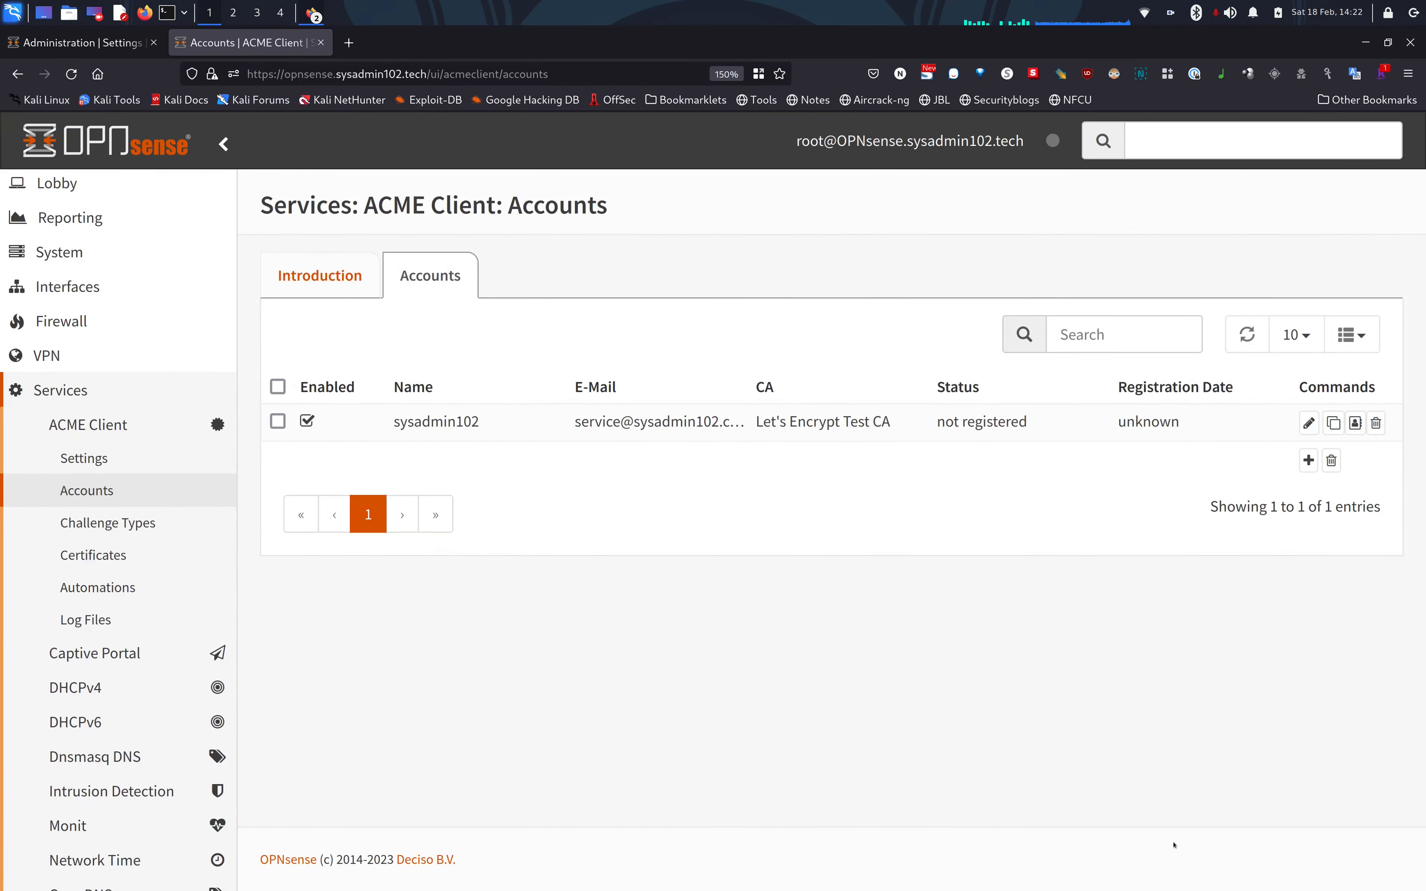
click(132, 524)
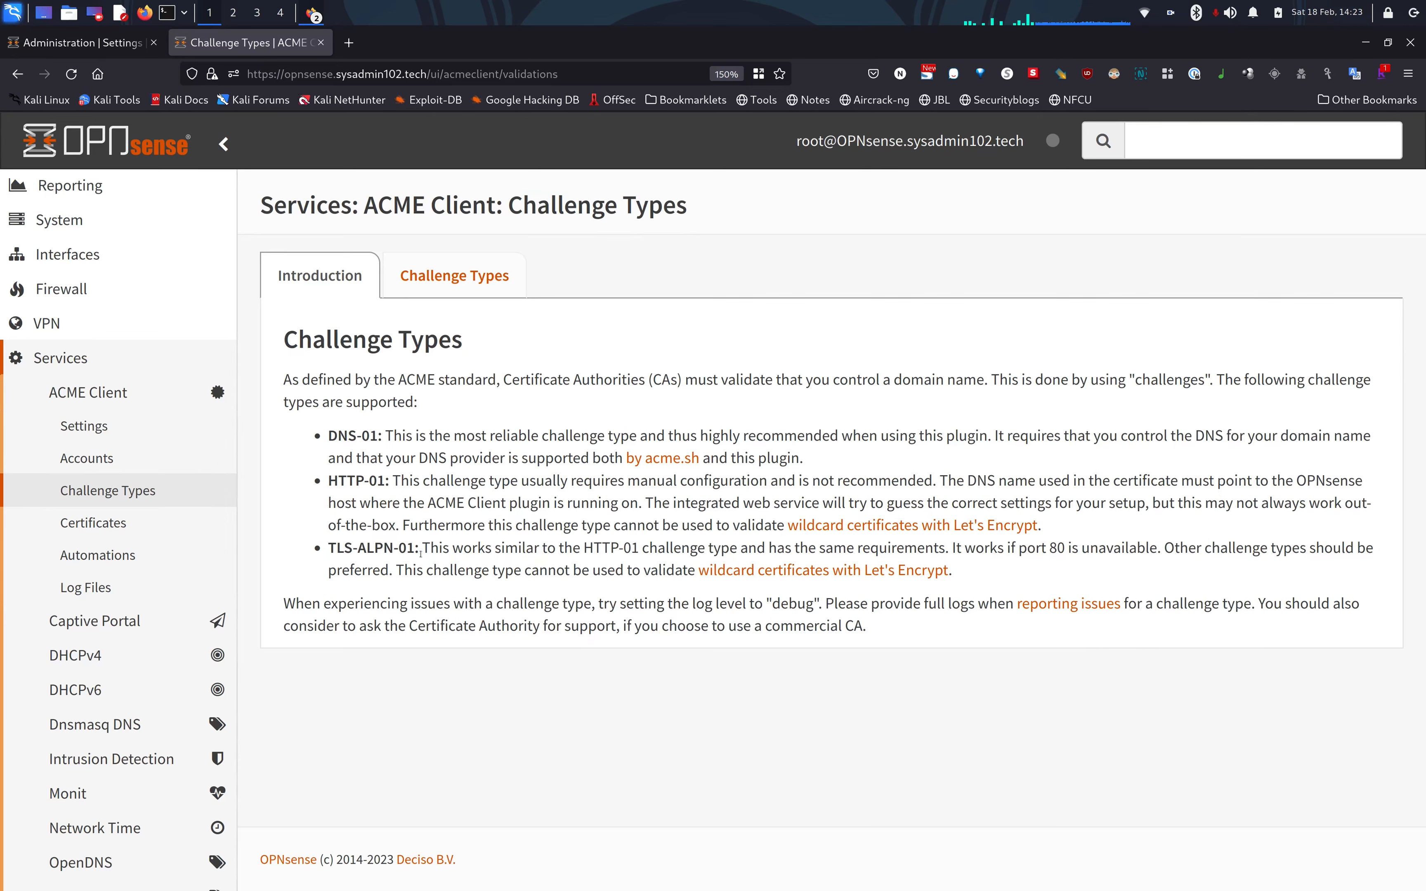
Add a new challenge type named sysadmin102.tech with description sysadmin102.
click(487, 281)
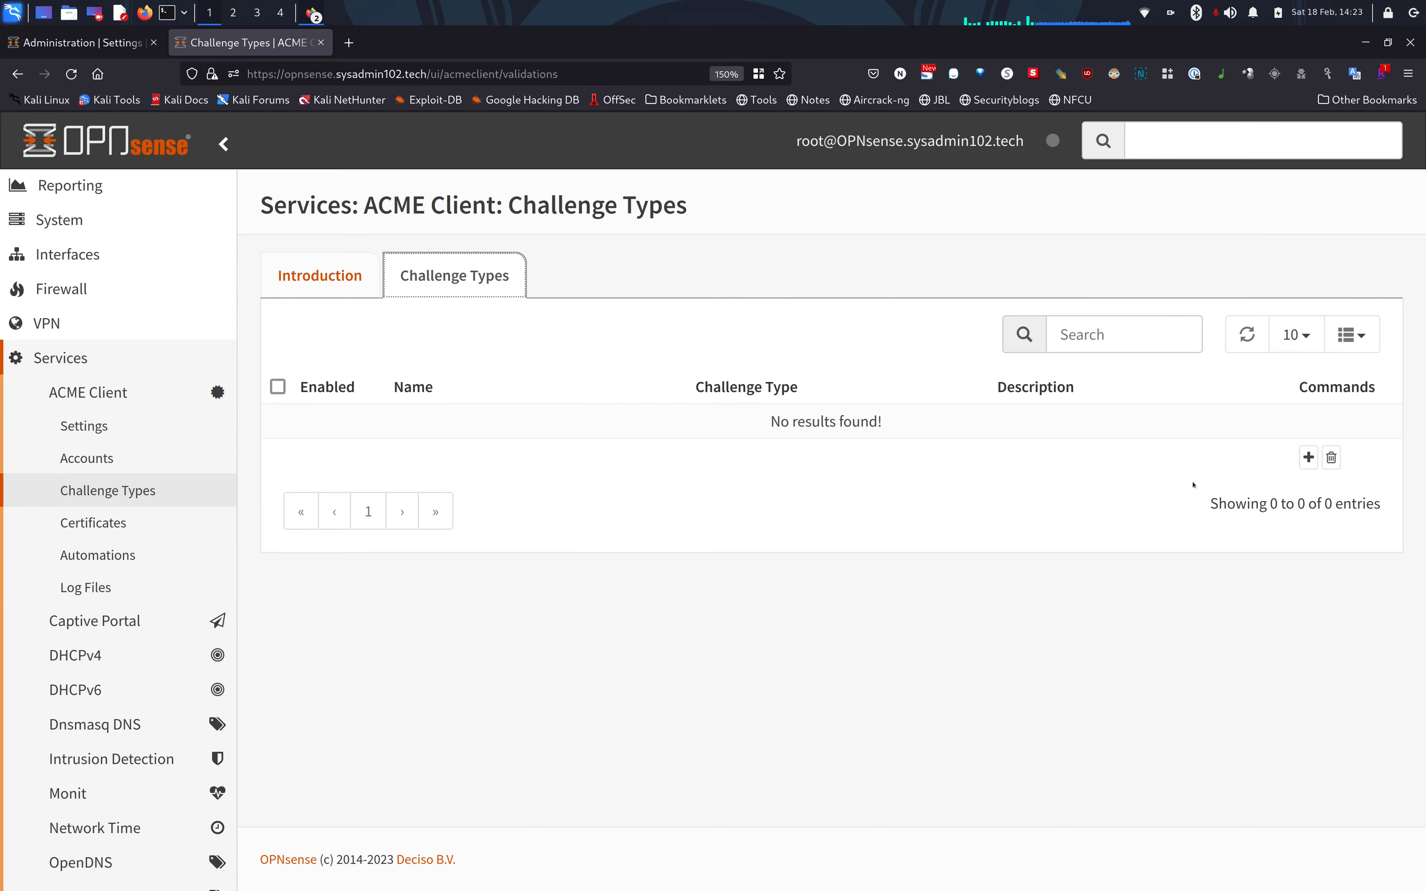
click(1306, 466)
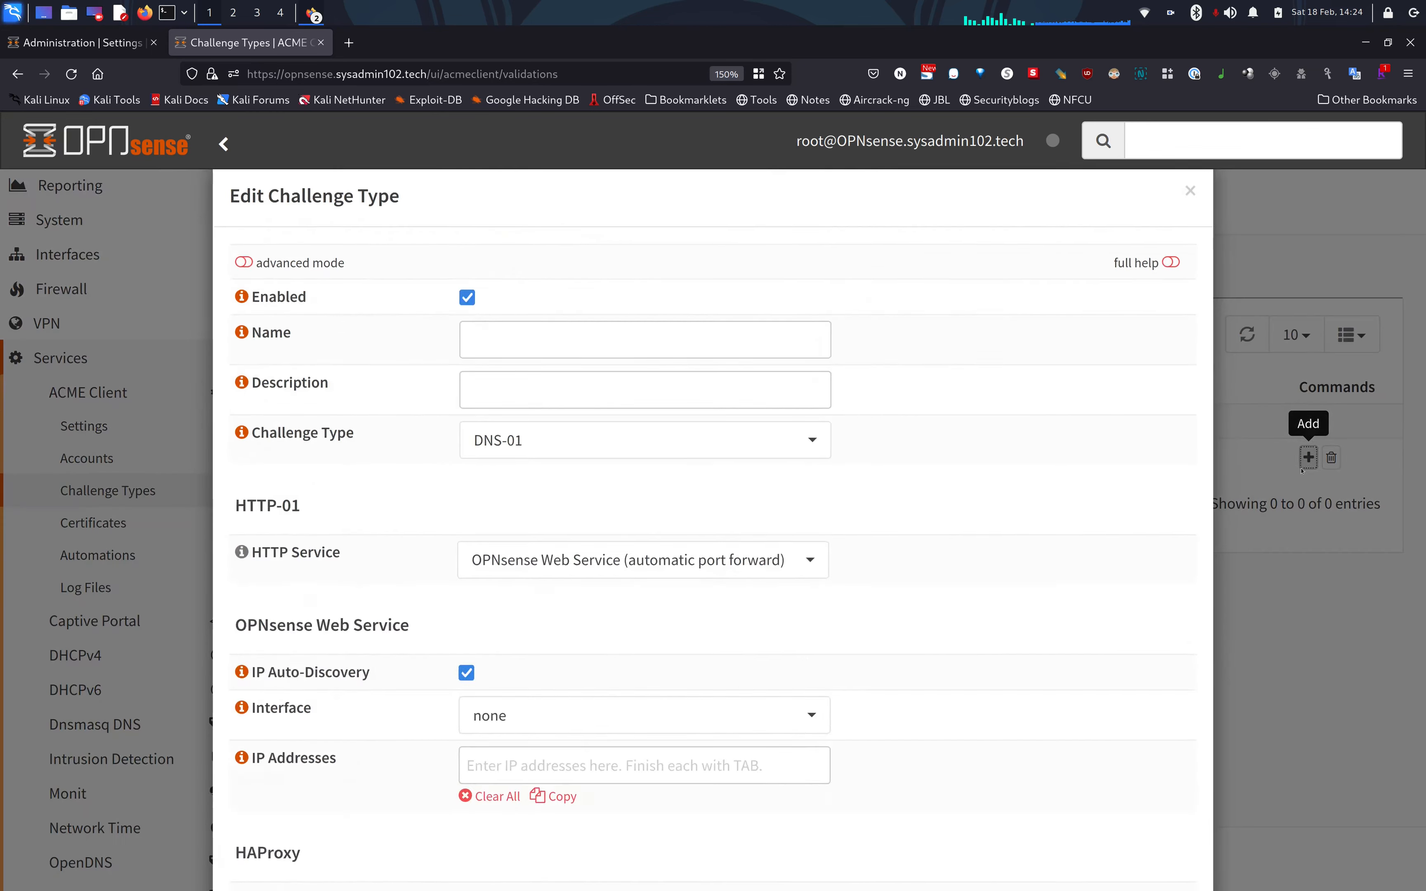
click(659, 376)
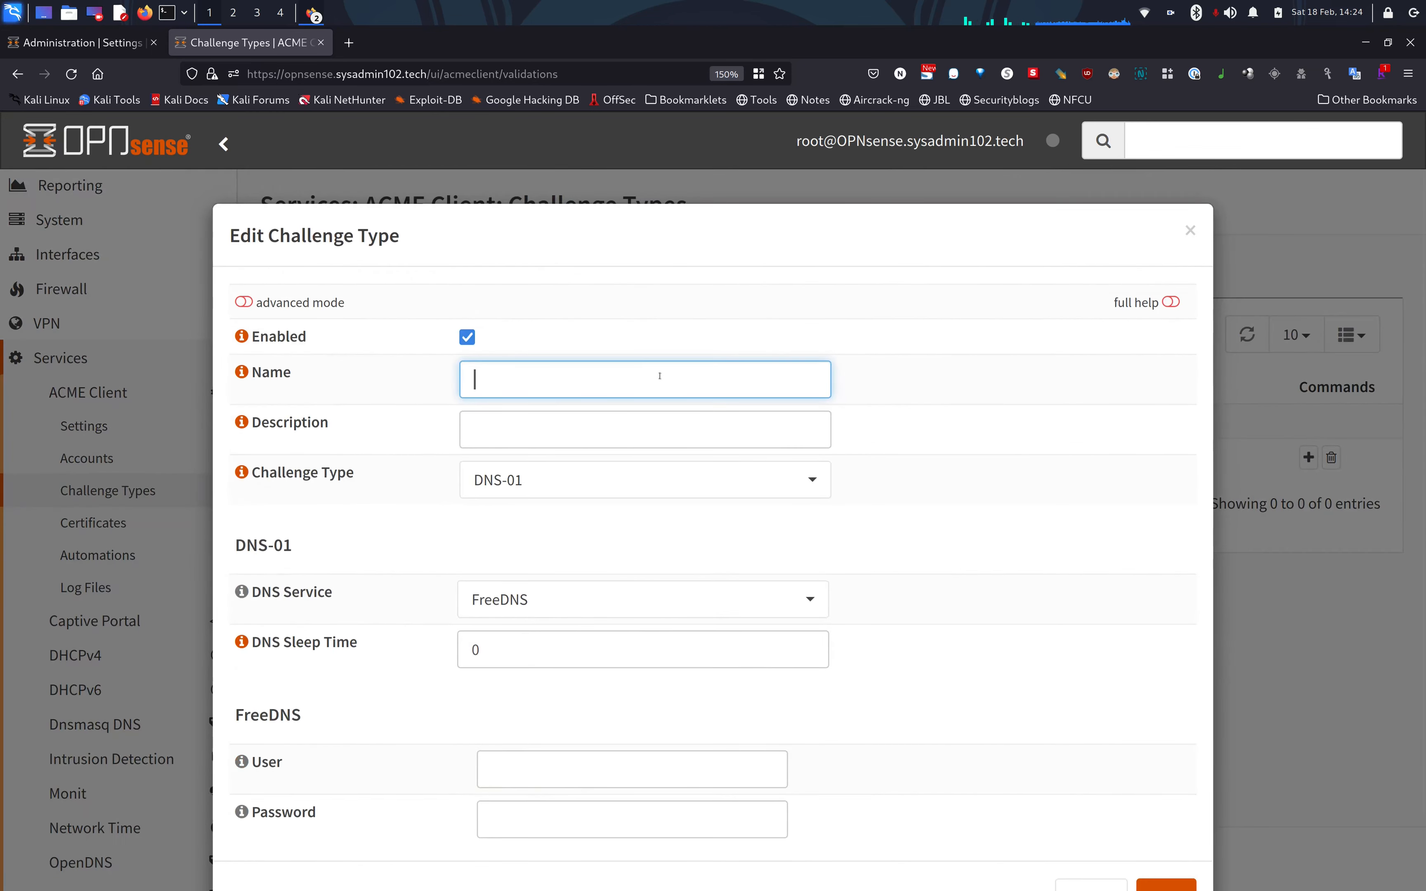
text(sysadmin102.tech)
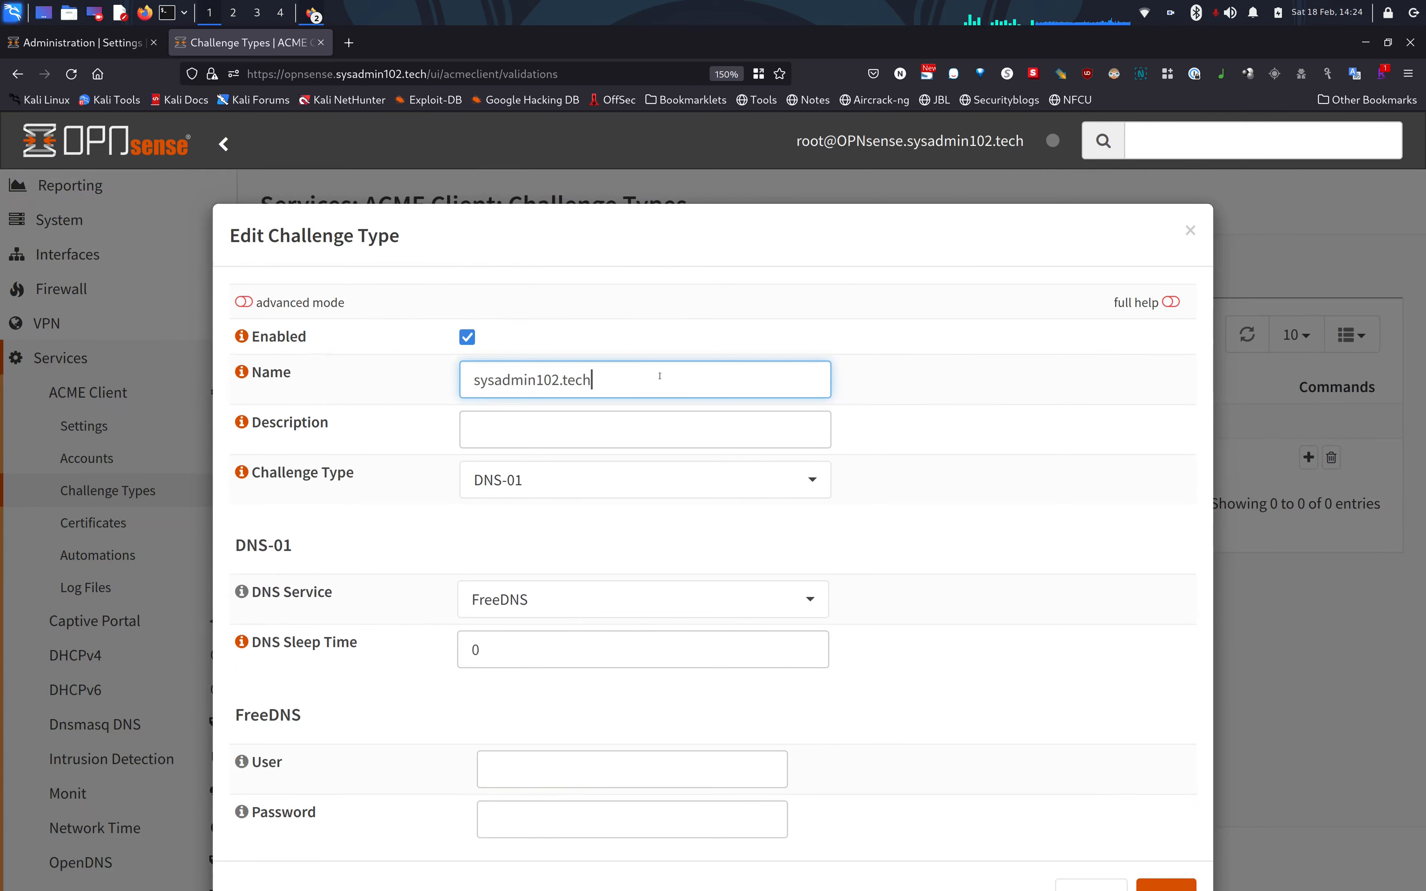
key(Tab)
key(Tab)
text(sysadmin102)
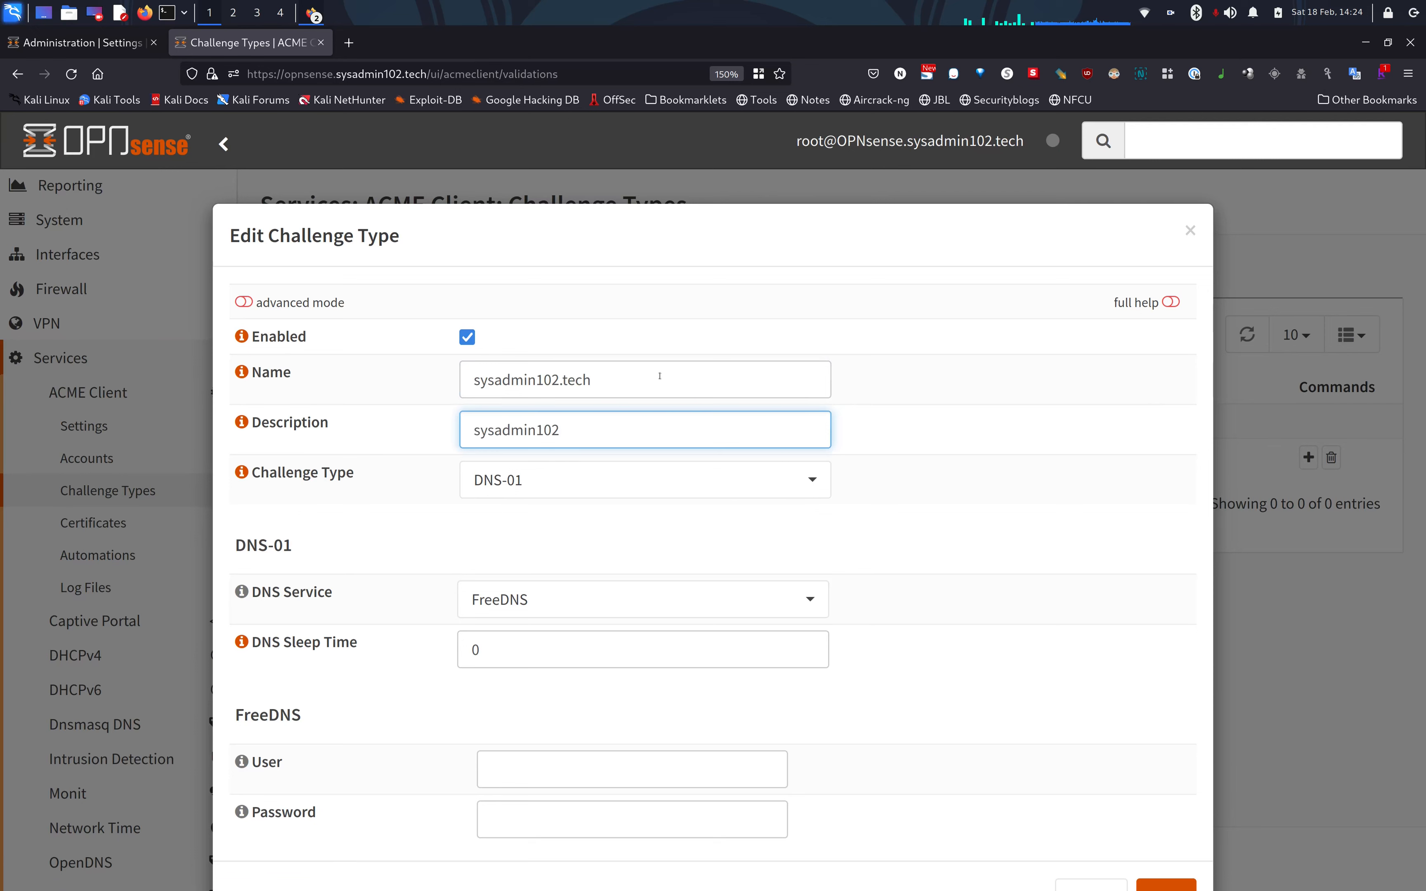
click(957, 474)
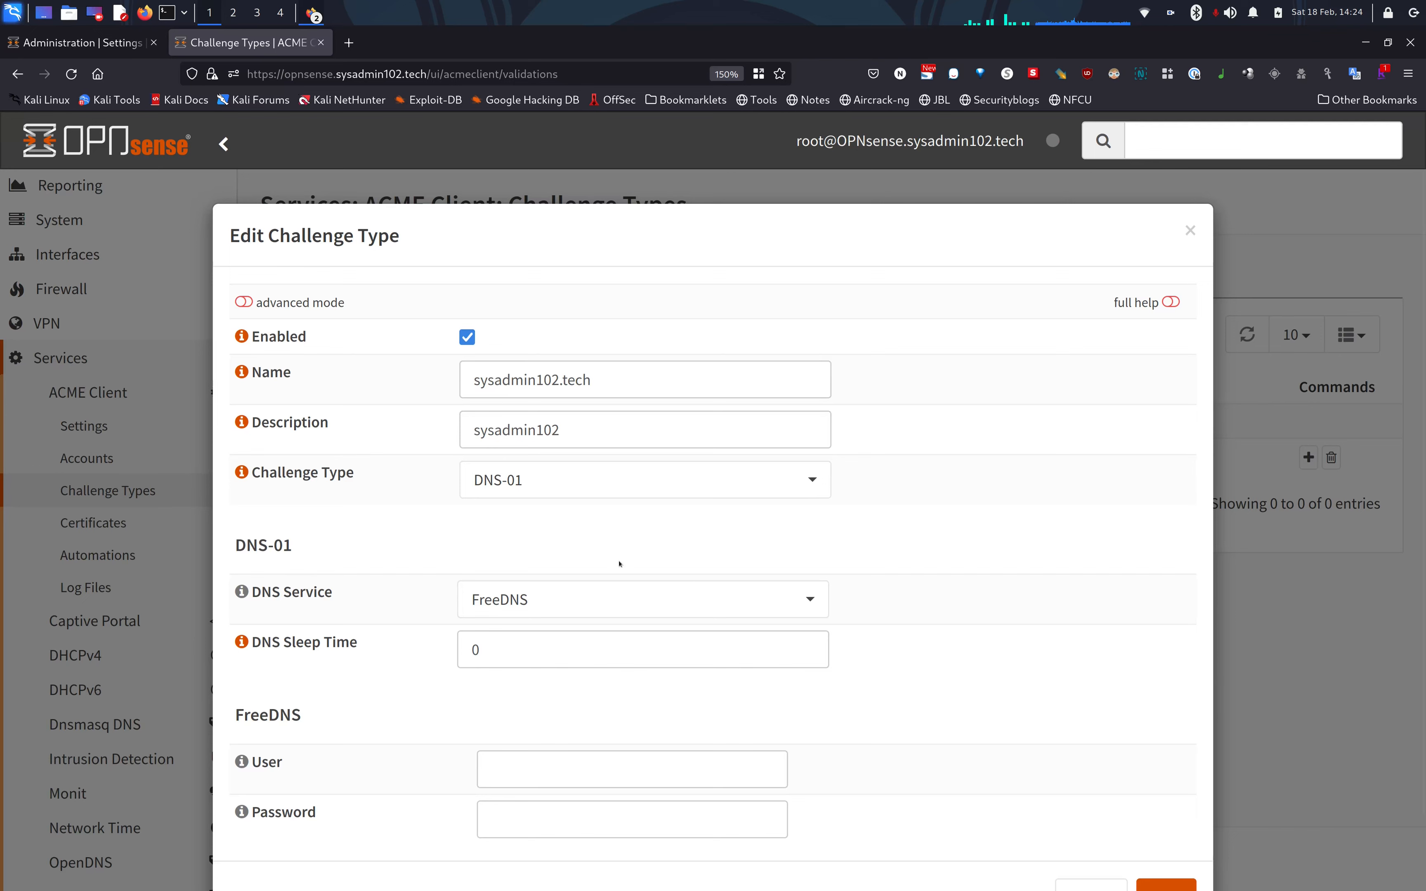
Set DNS Service to ClouDNS, fill in the auth ID and password, and save.
click(593, 599)
text(clou)
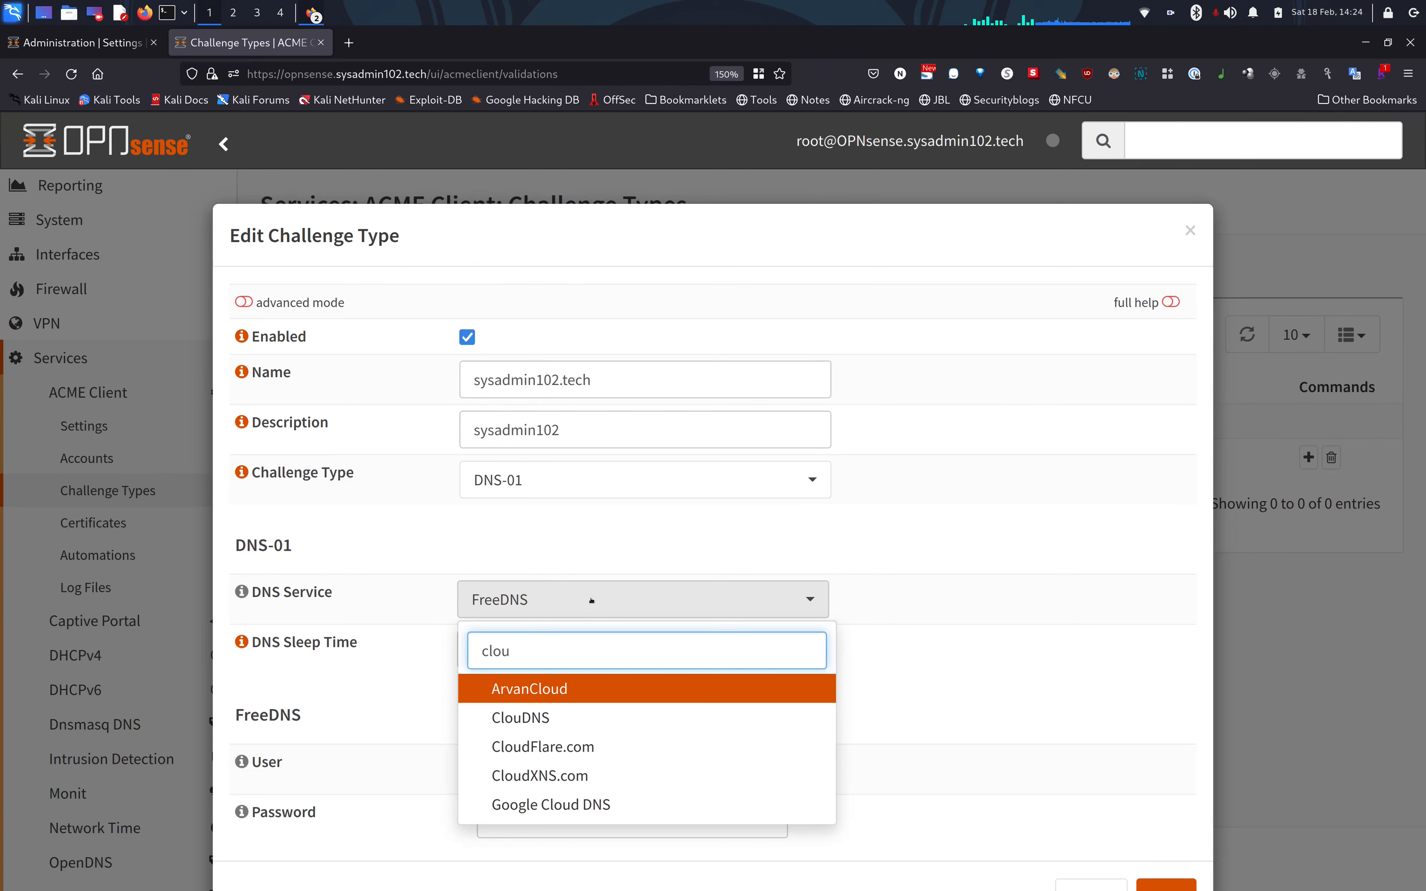
key(Down)
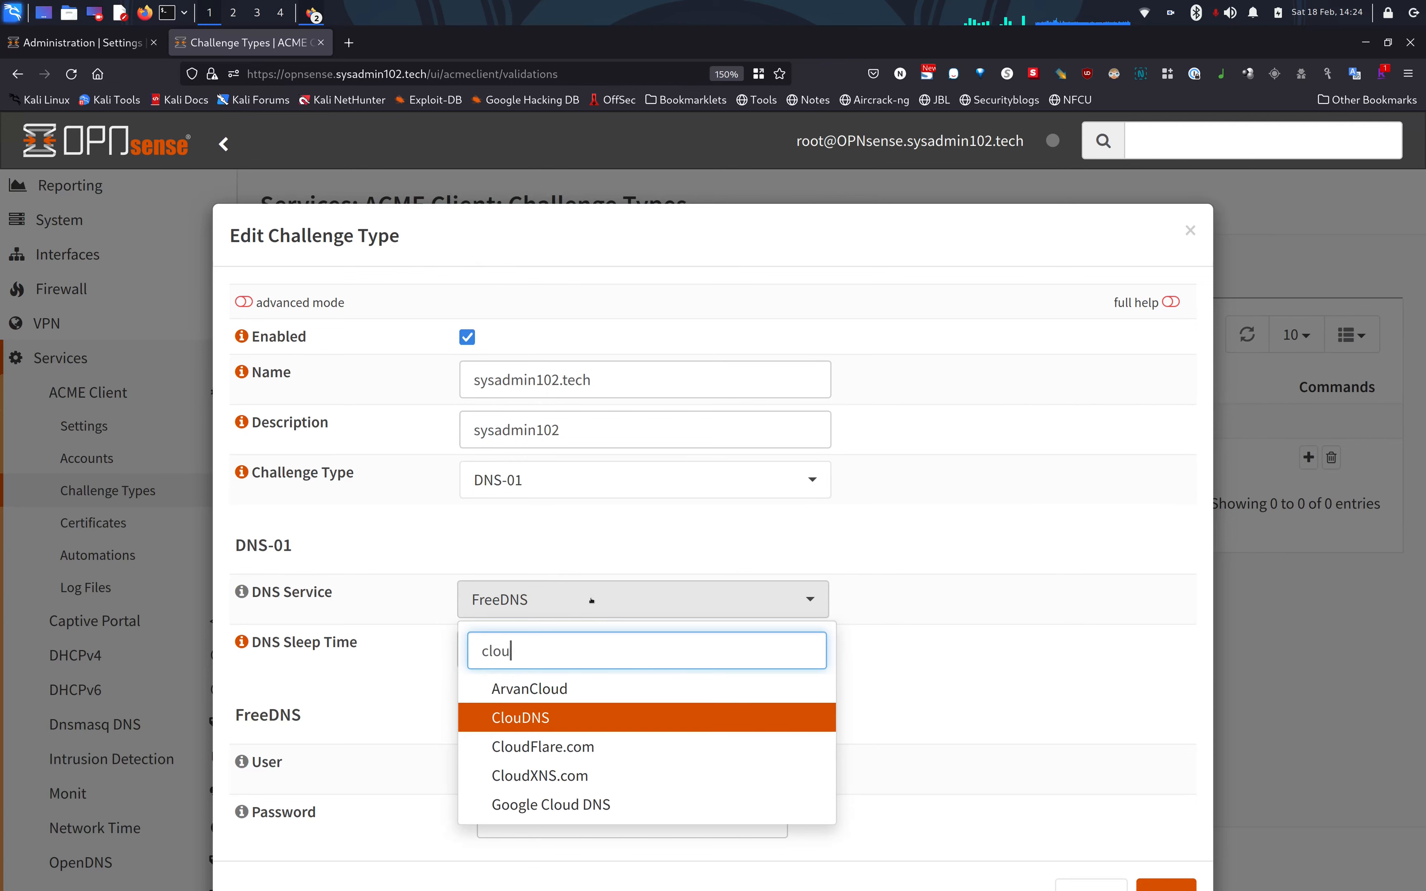
key(Return)
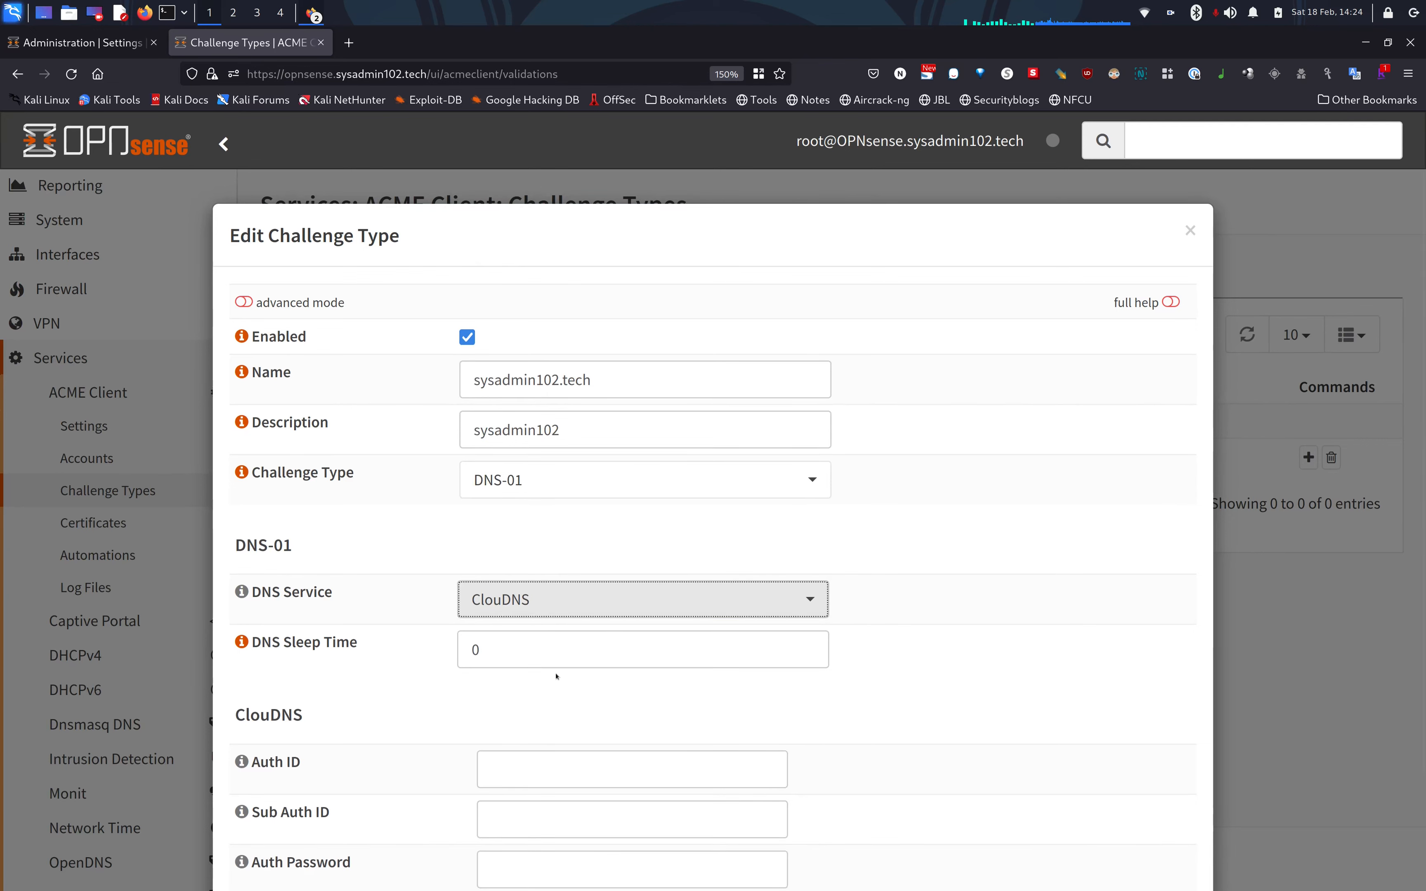
scroll(556, 676, down, 2)
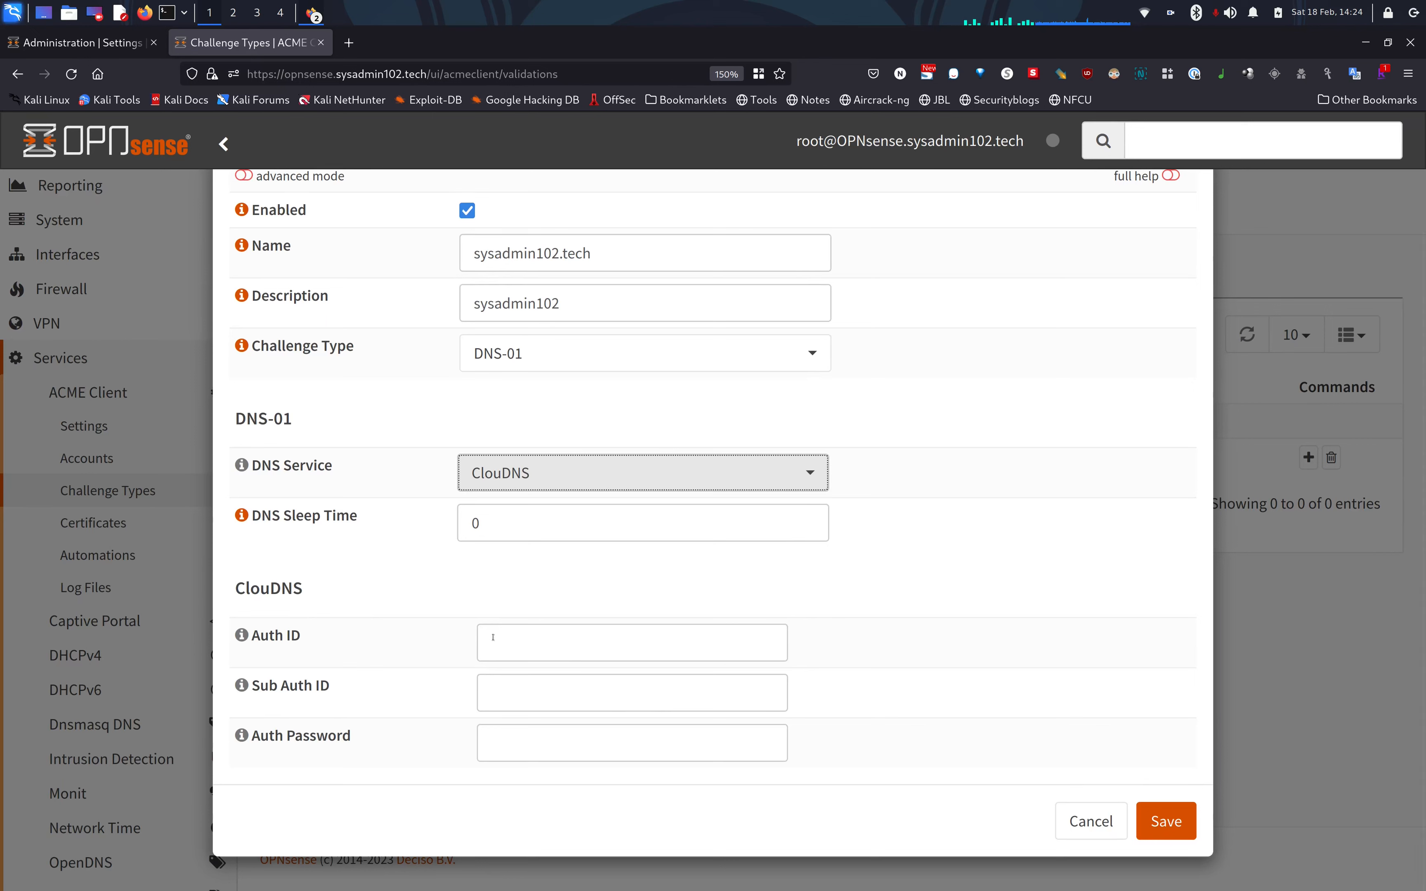
click(548, 645)
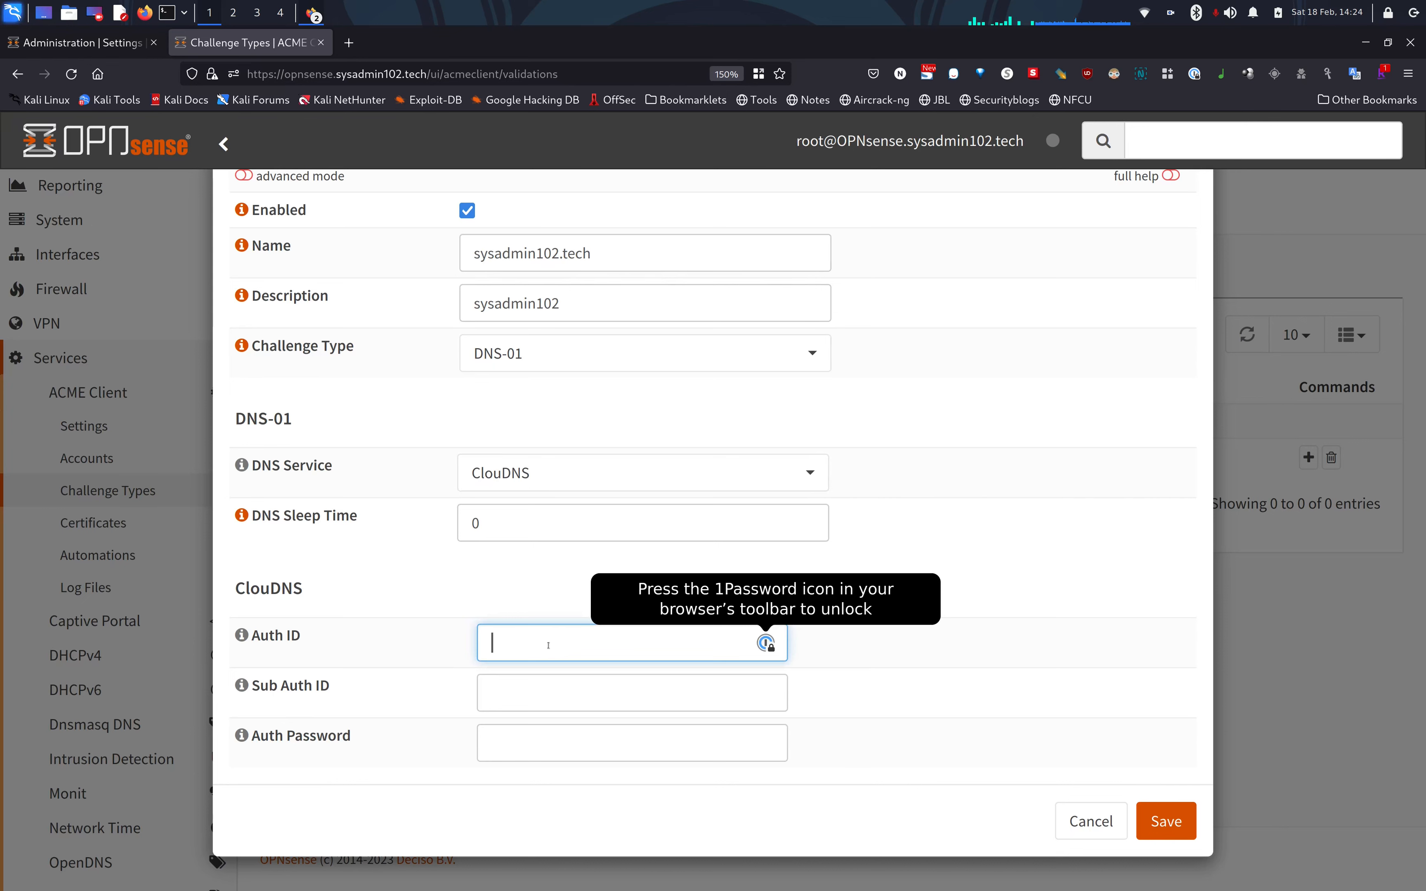
text(9402)
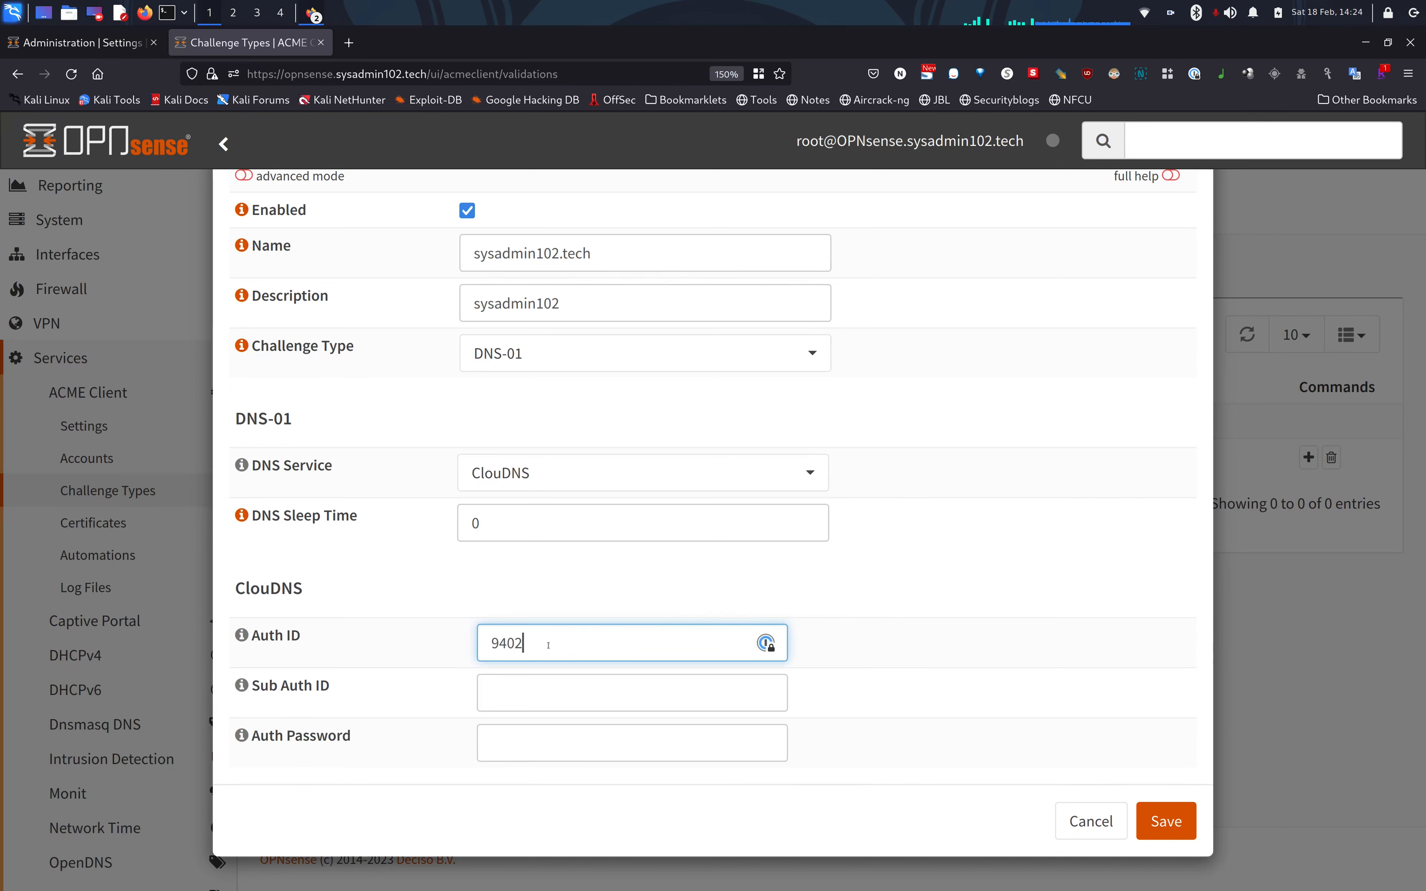
key(Tab)
key(Tab)
key(ctrl+v)
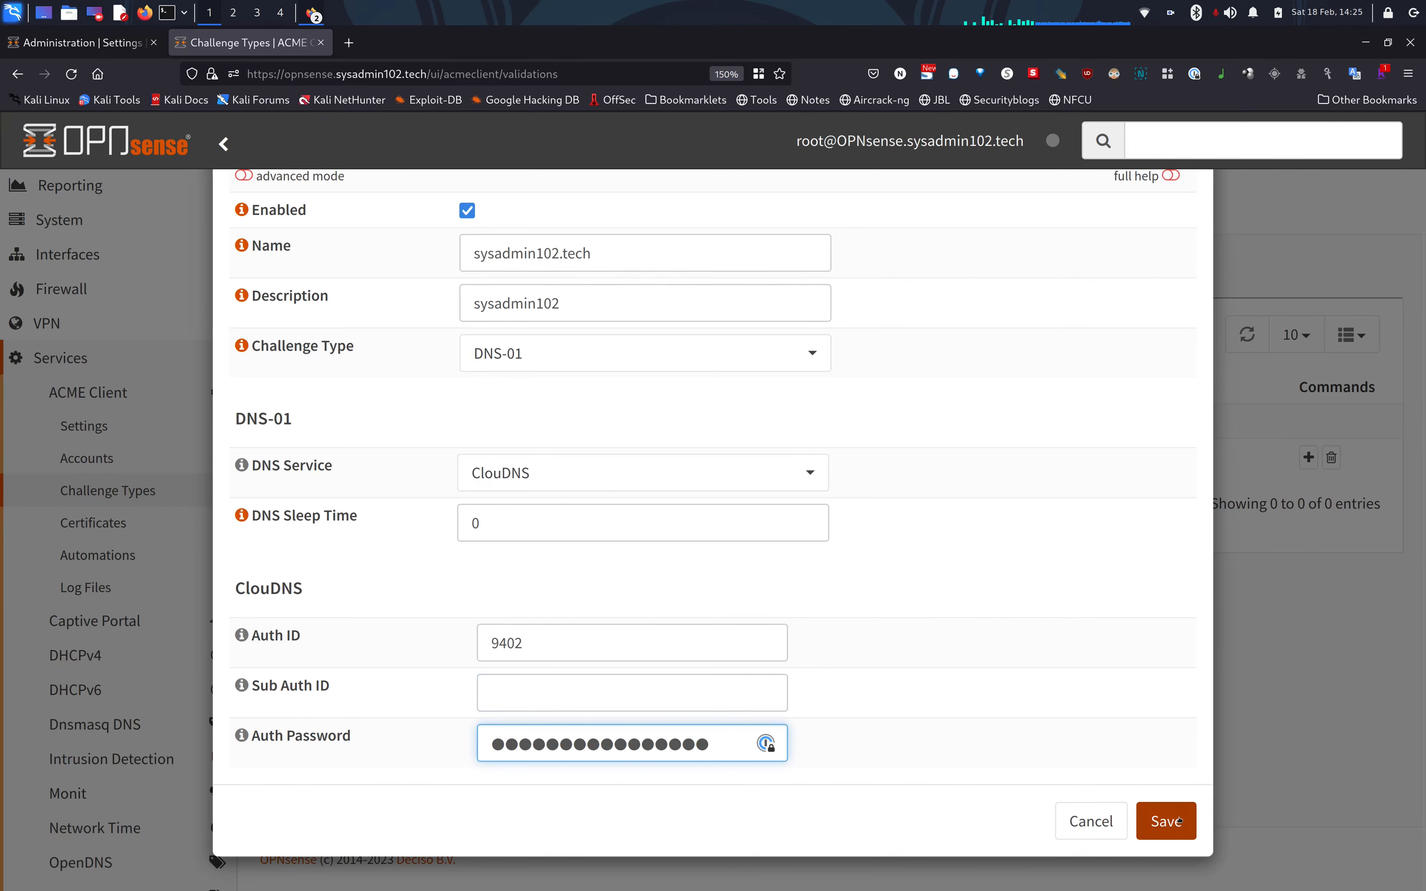
click(1165, 821)
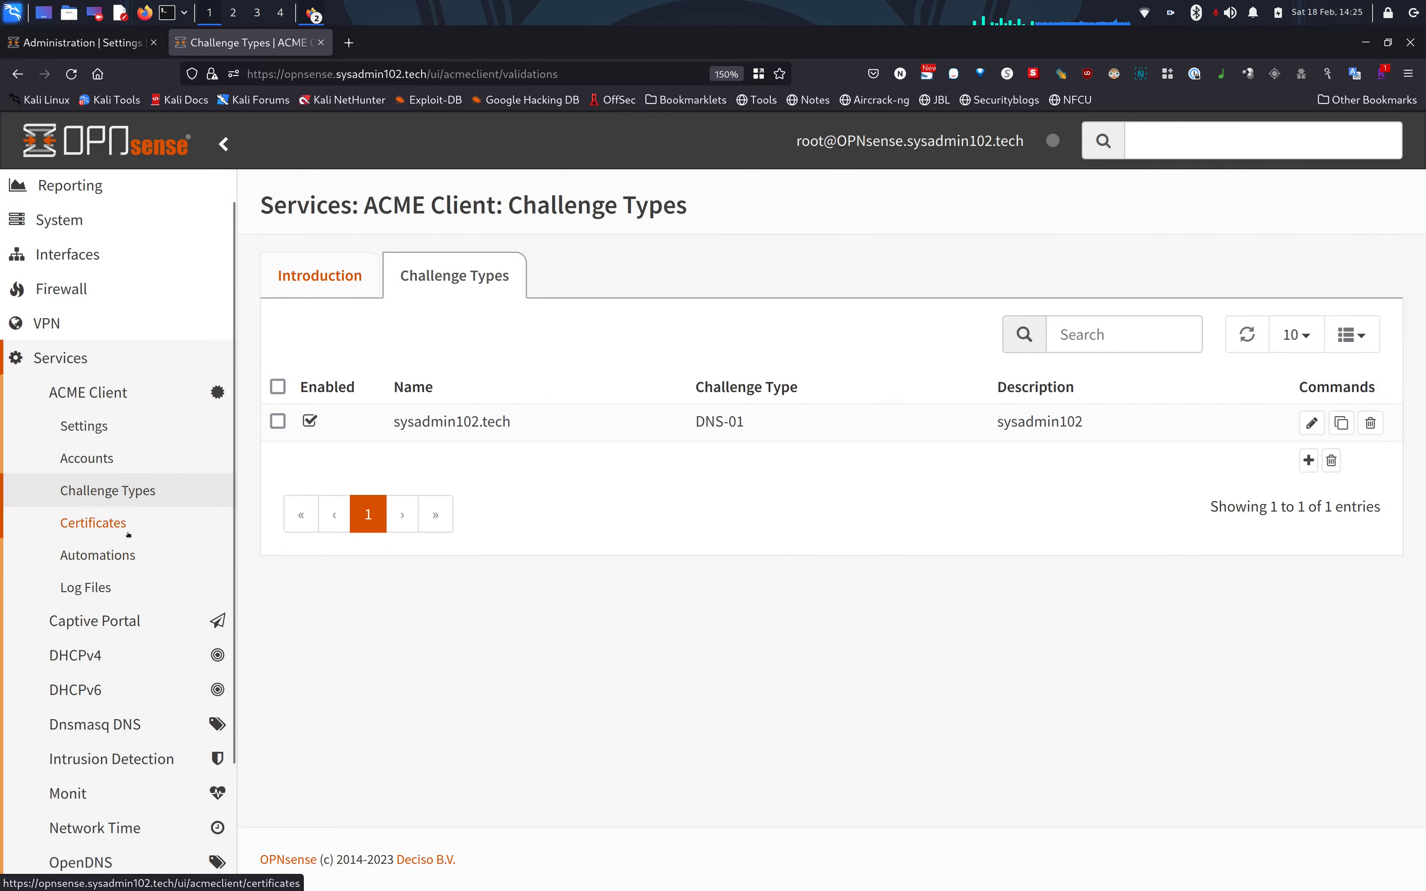
Open the ACME Client Automations list and start adding a new automation.
click(117, 565)
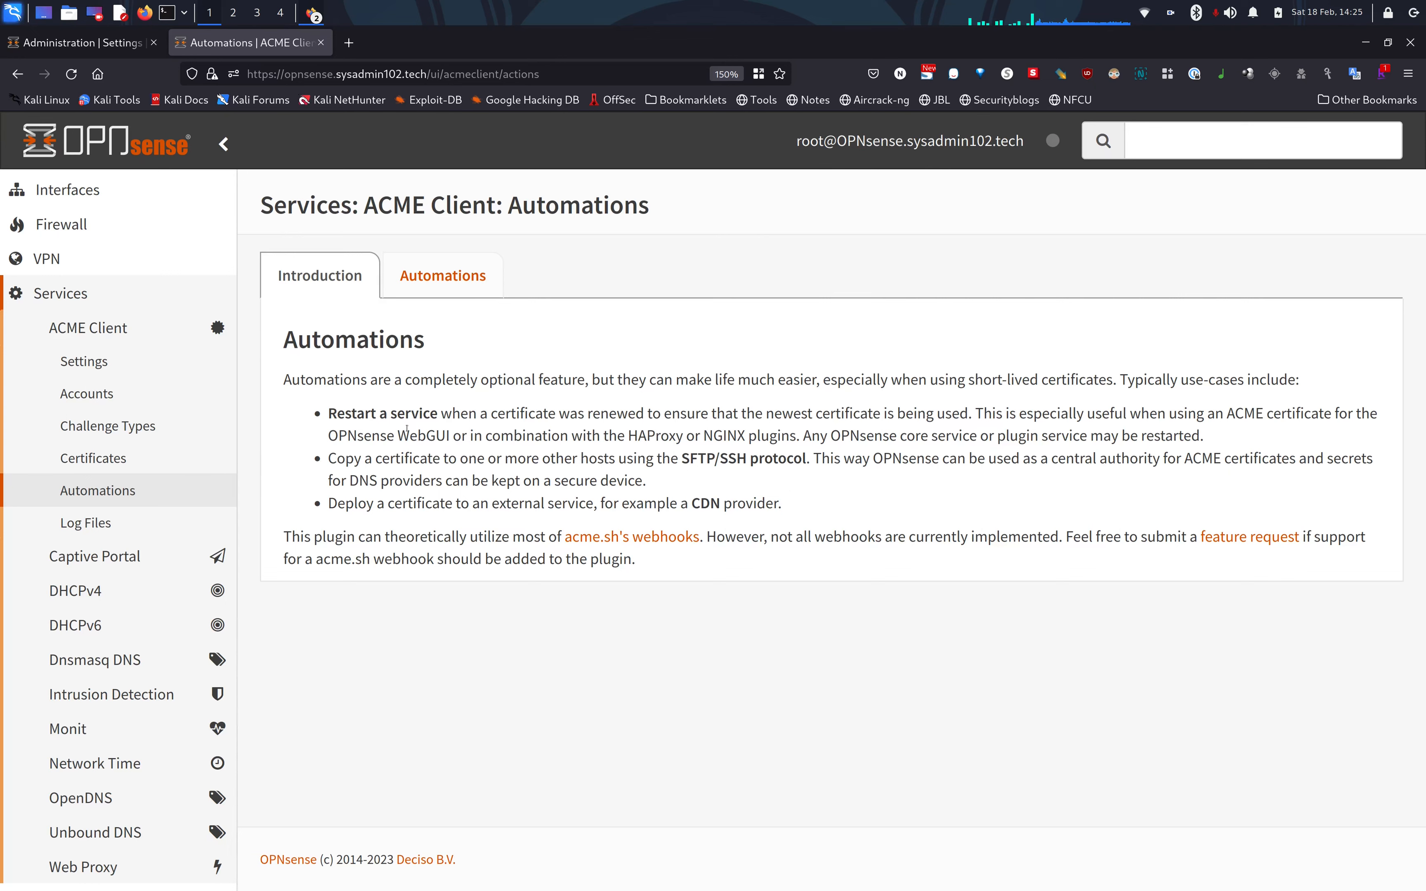
click(439, 281)
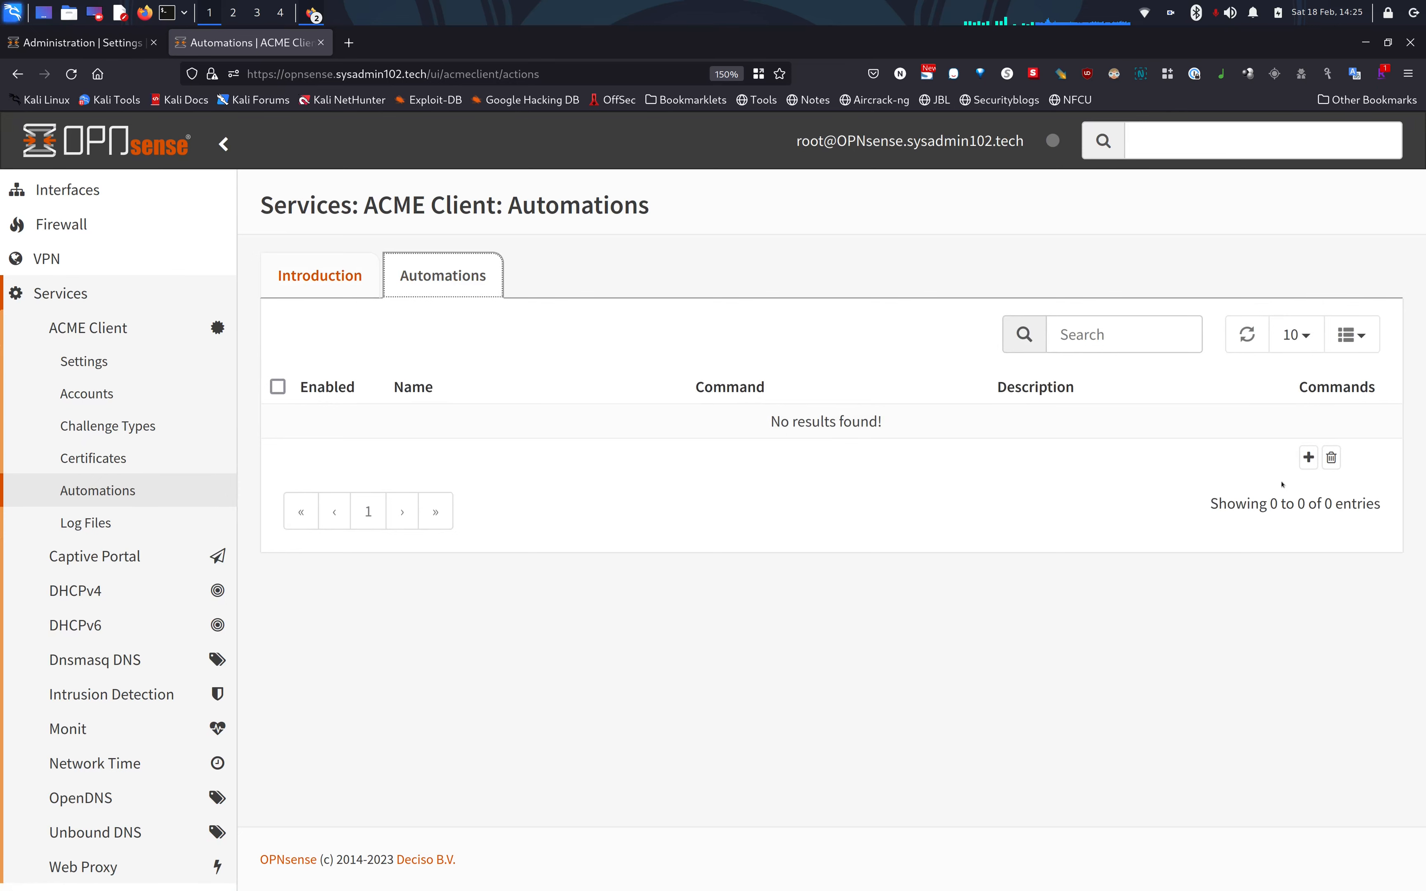
click(1307, 458)
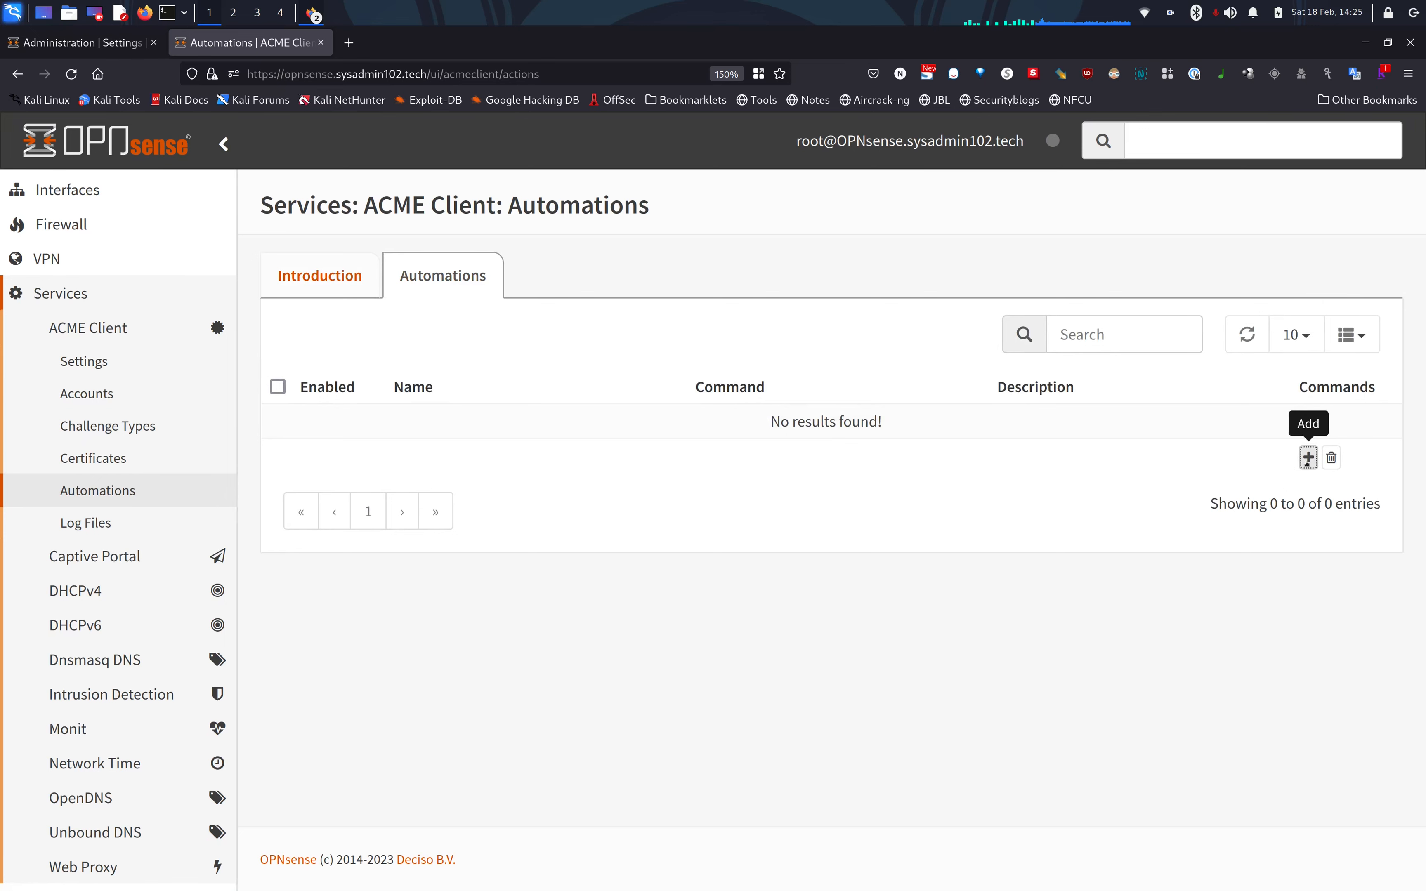
Save an automation named 'Reload WebUI' running Restart OPNsense Web UI.
click(667, 387)
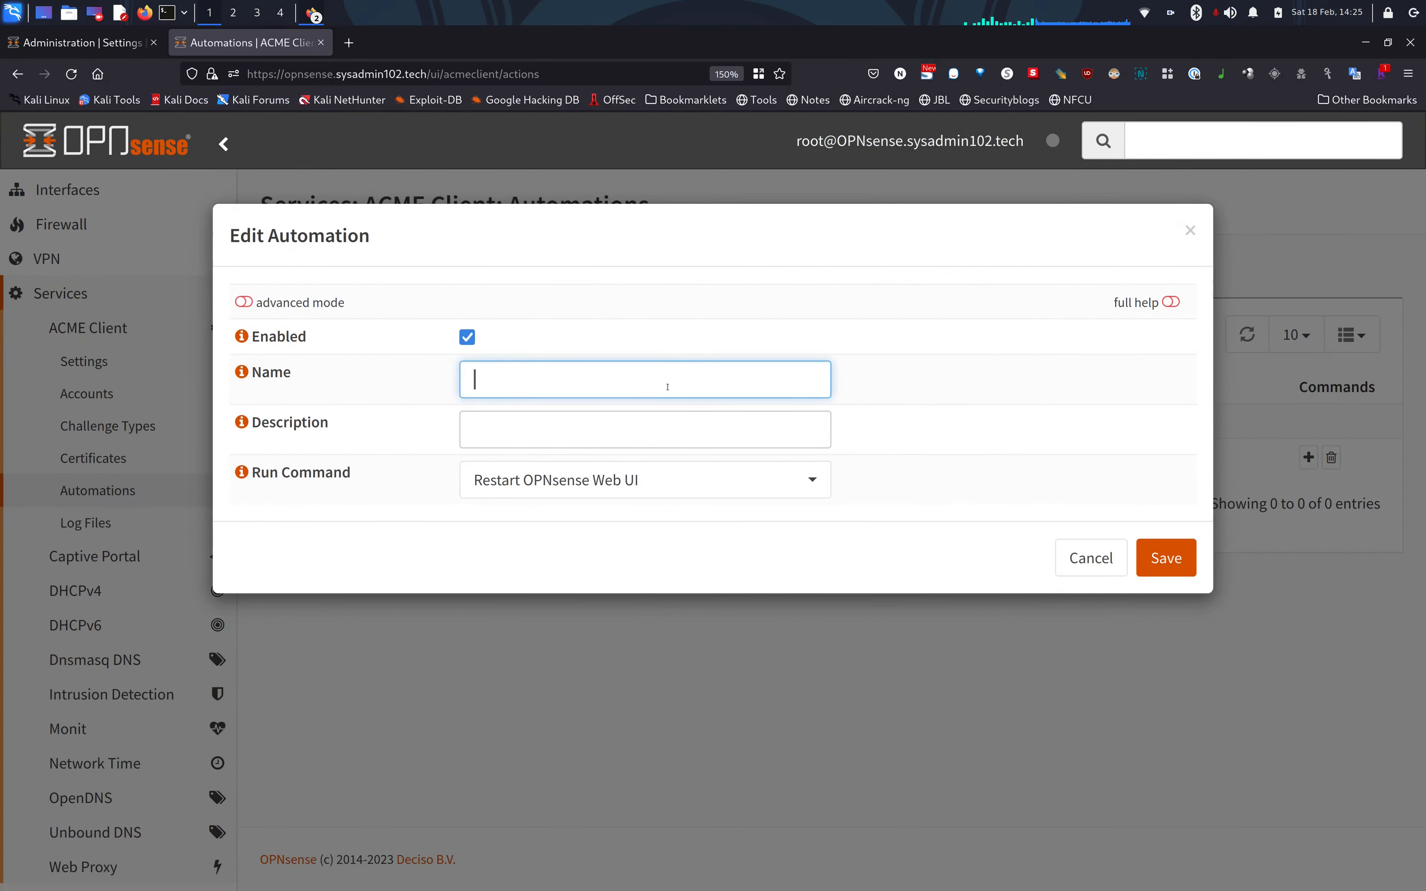
text(Reload WebUI)
click(566, 423)
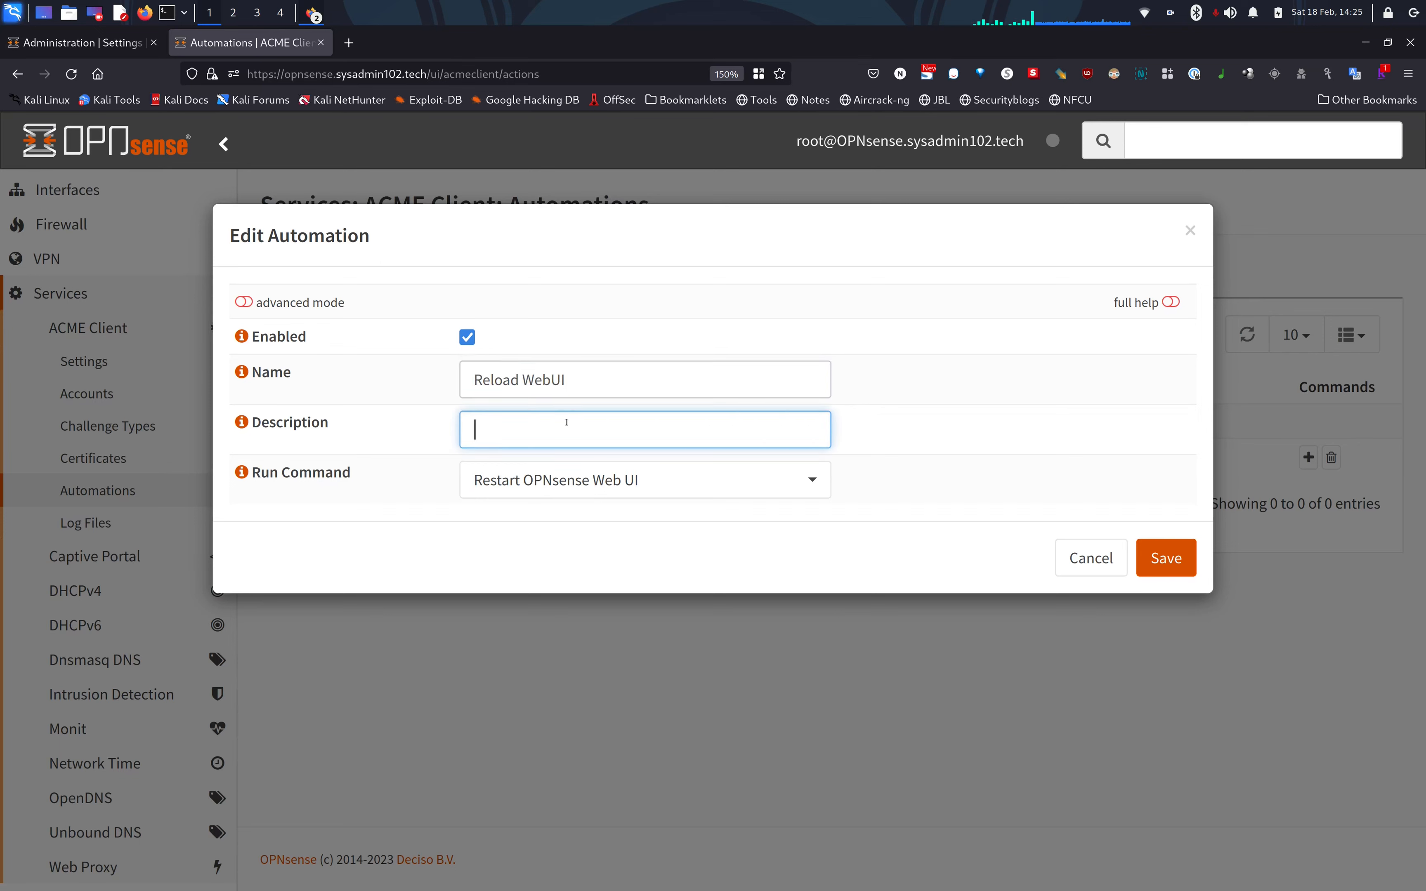
click(564, 486)
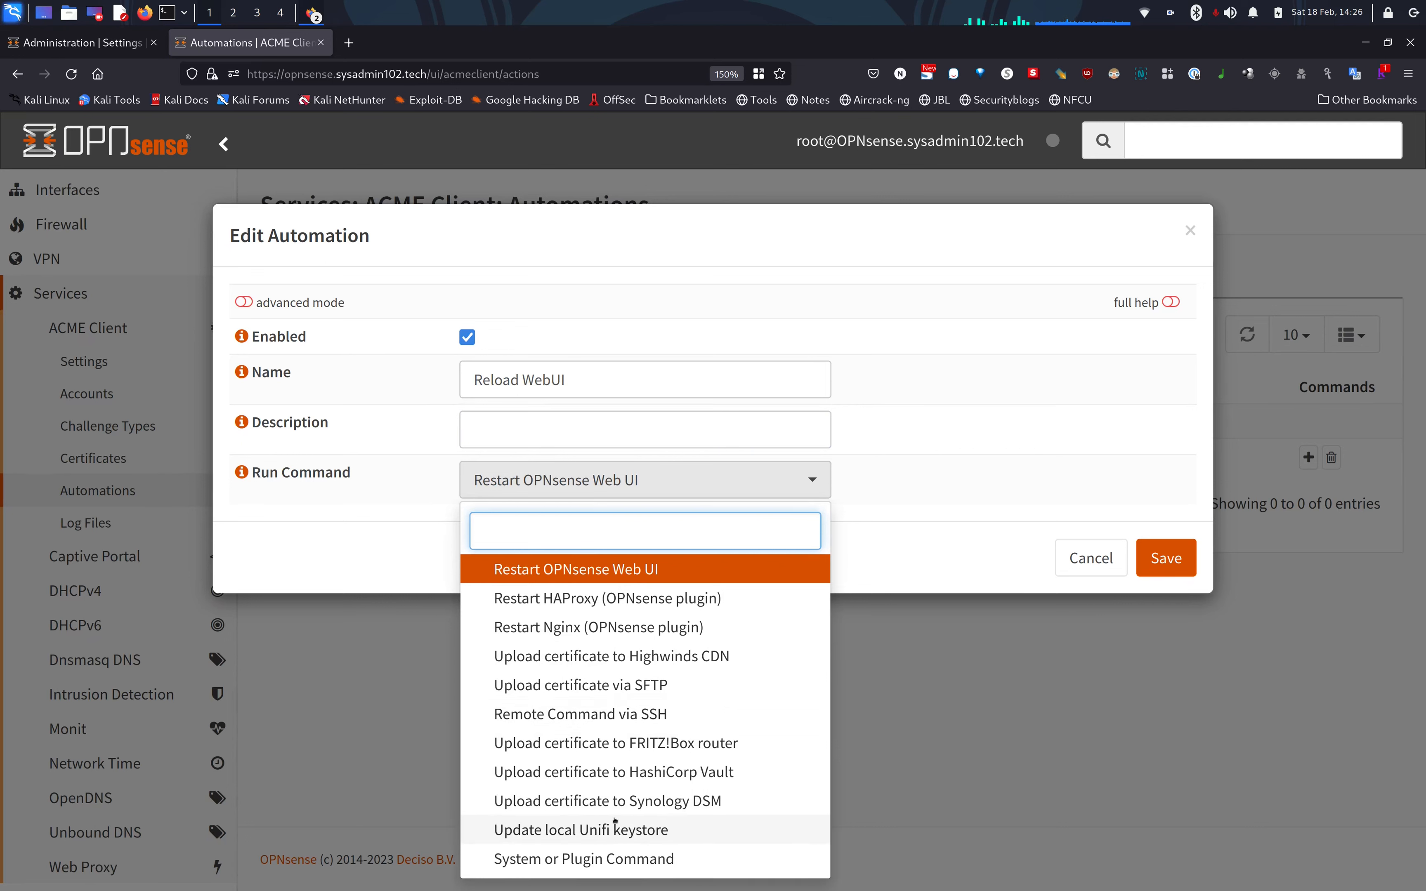
click(941, 451)
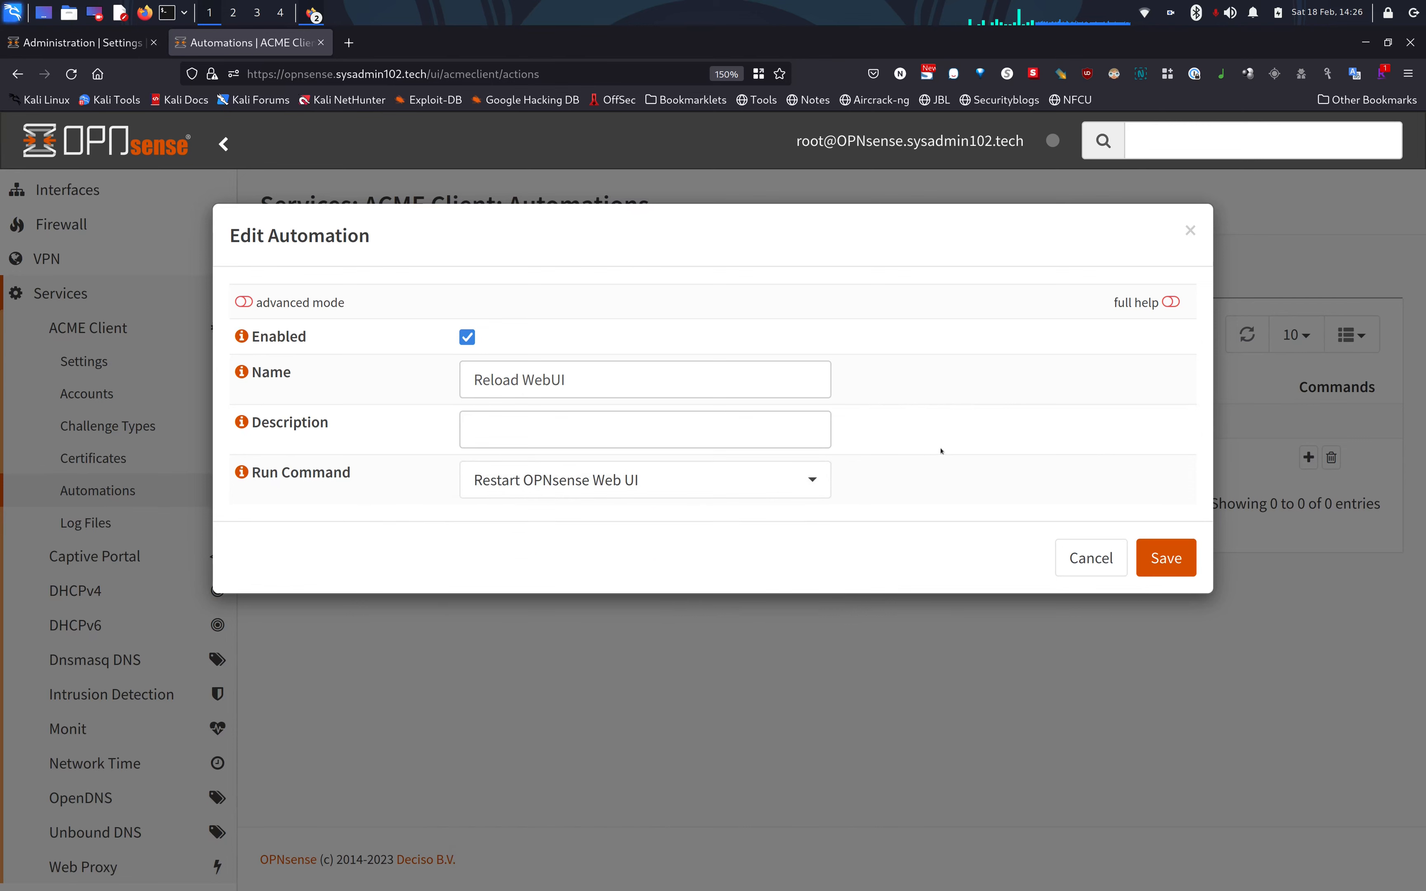
click(1162, 567)
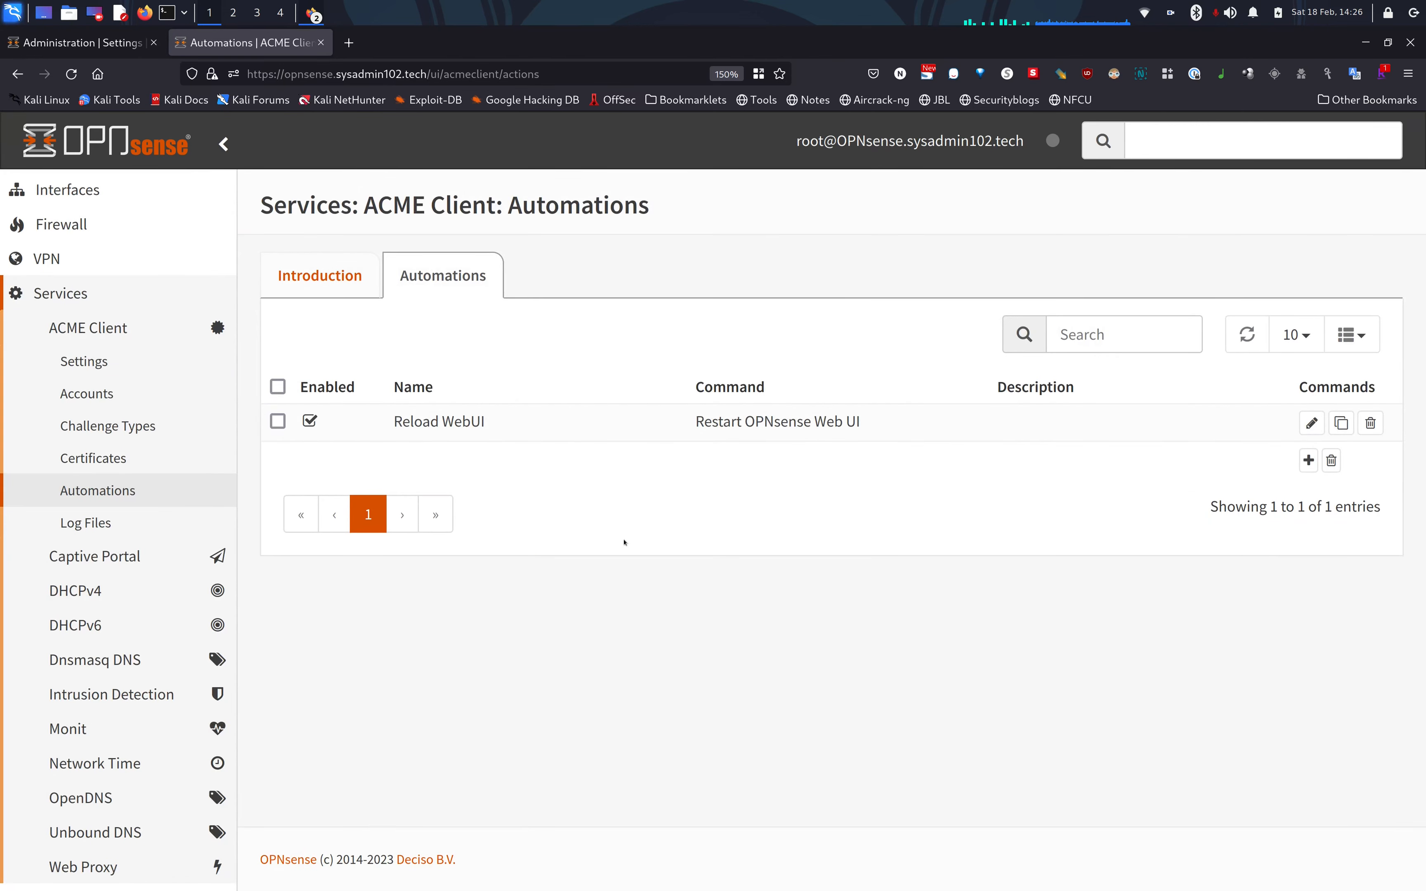
Add a certificate with common name sysadmin102.tech, description sysadmin102, alt name *.sysadmin102.tech.
click(88, 459)
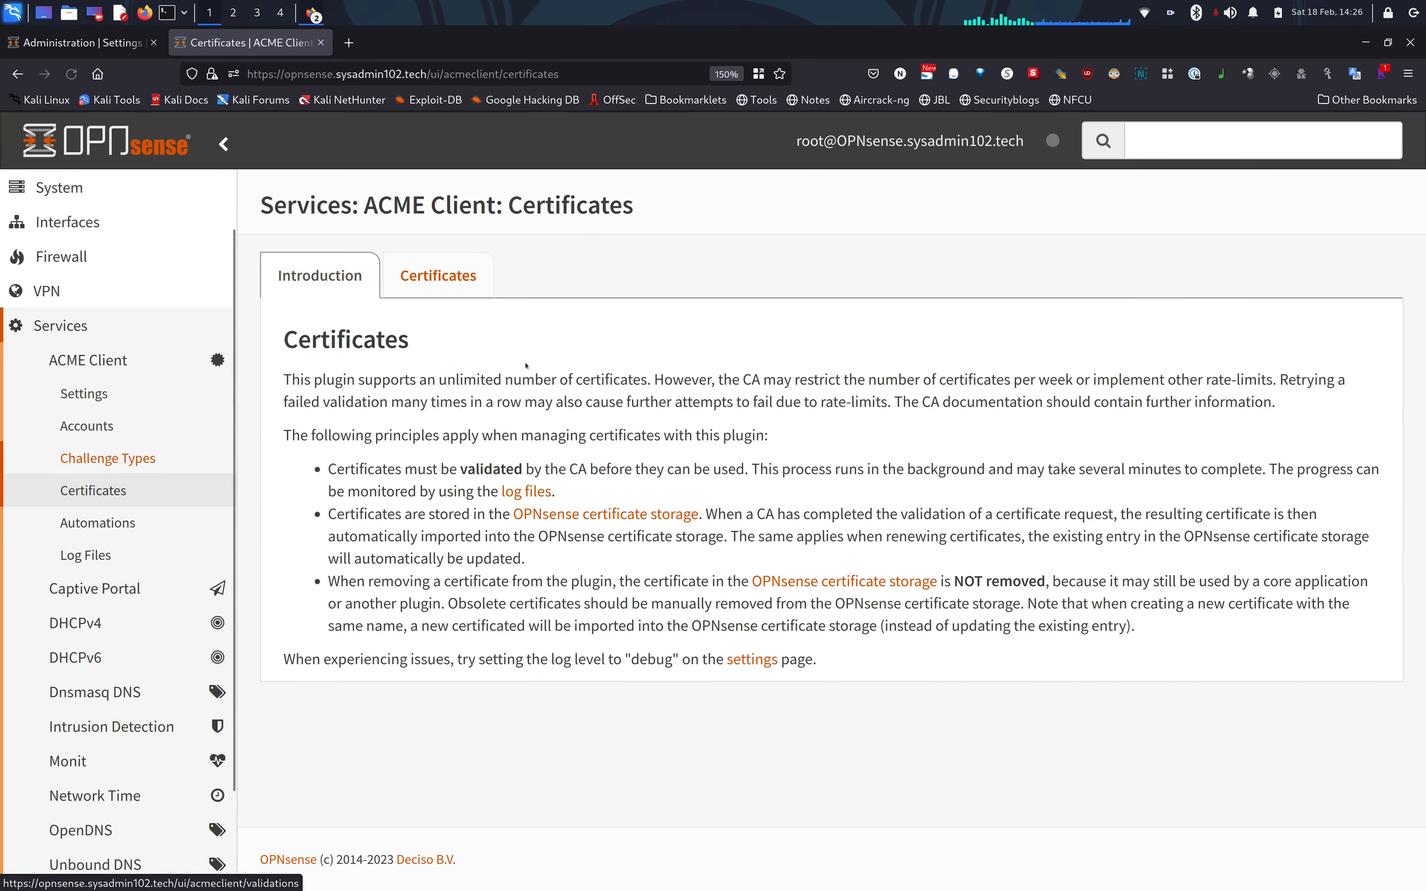
click(478, 285)
click(1214, 458)
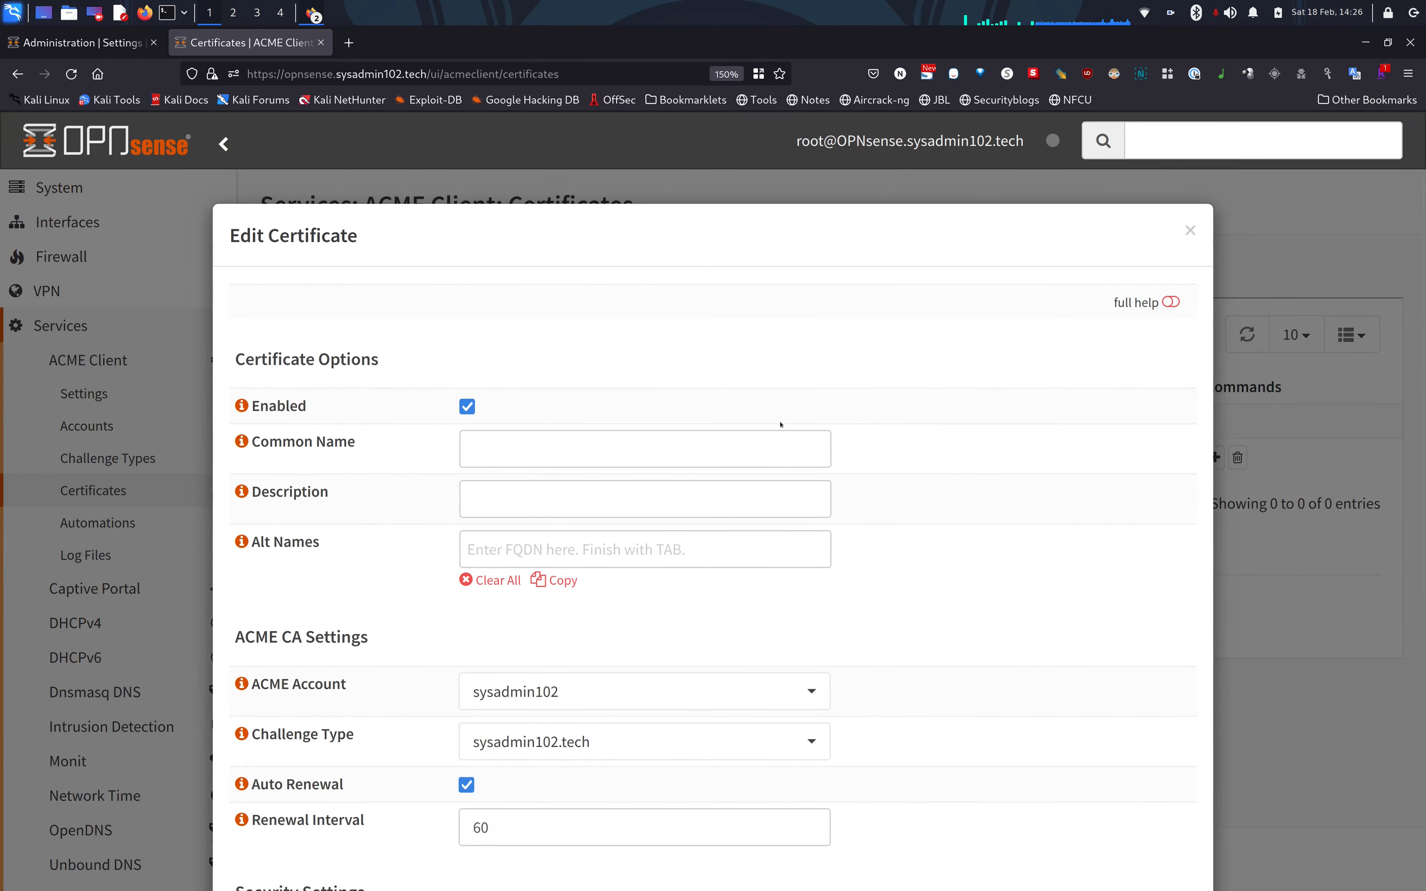
click(241, 441)
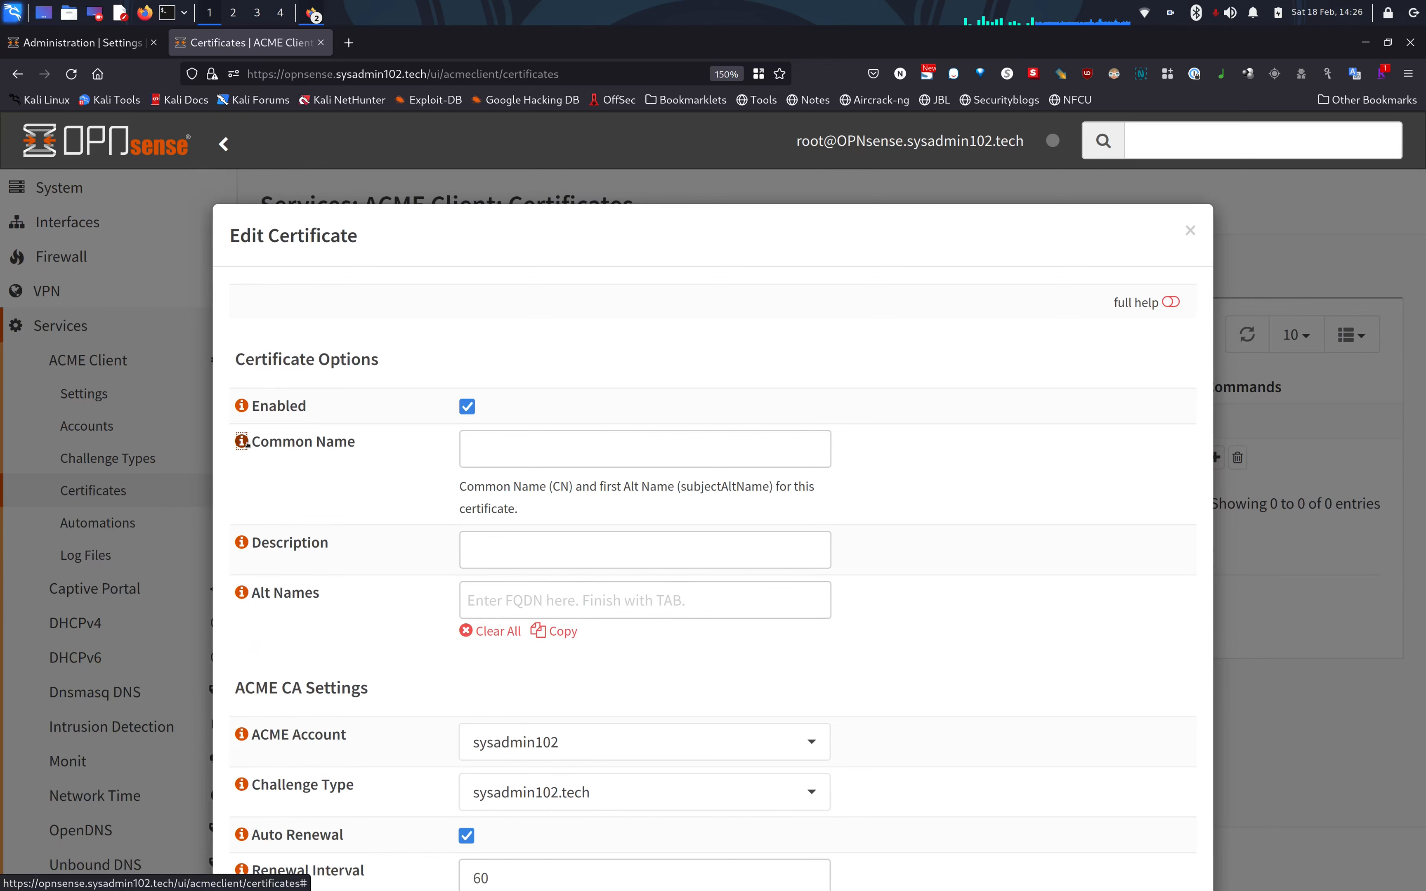
click(242, 442)
click(503, 451)
text(sys)
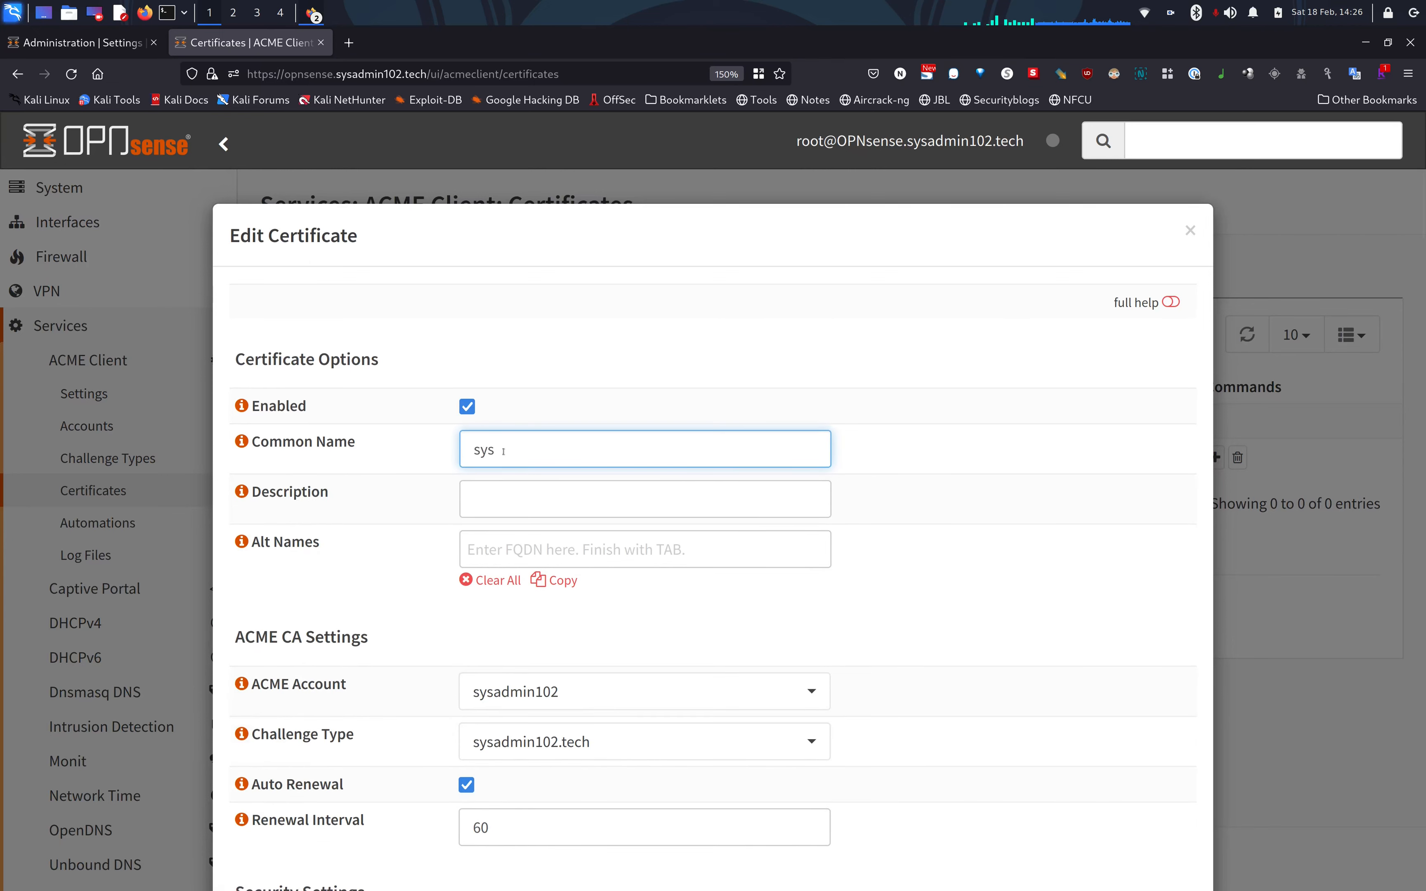
text(admin102.tech)
click(499, 499)
text(sysadmin102)
click(478, 548)
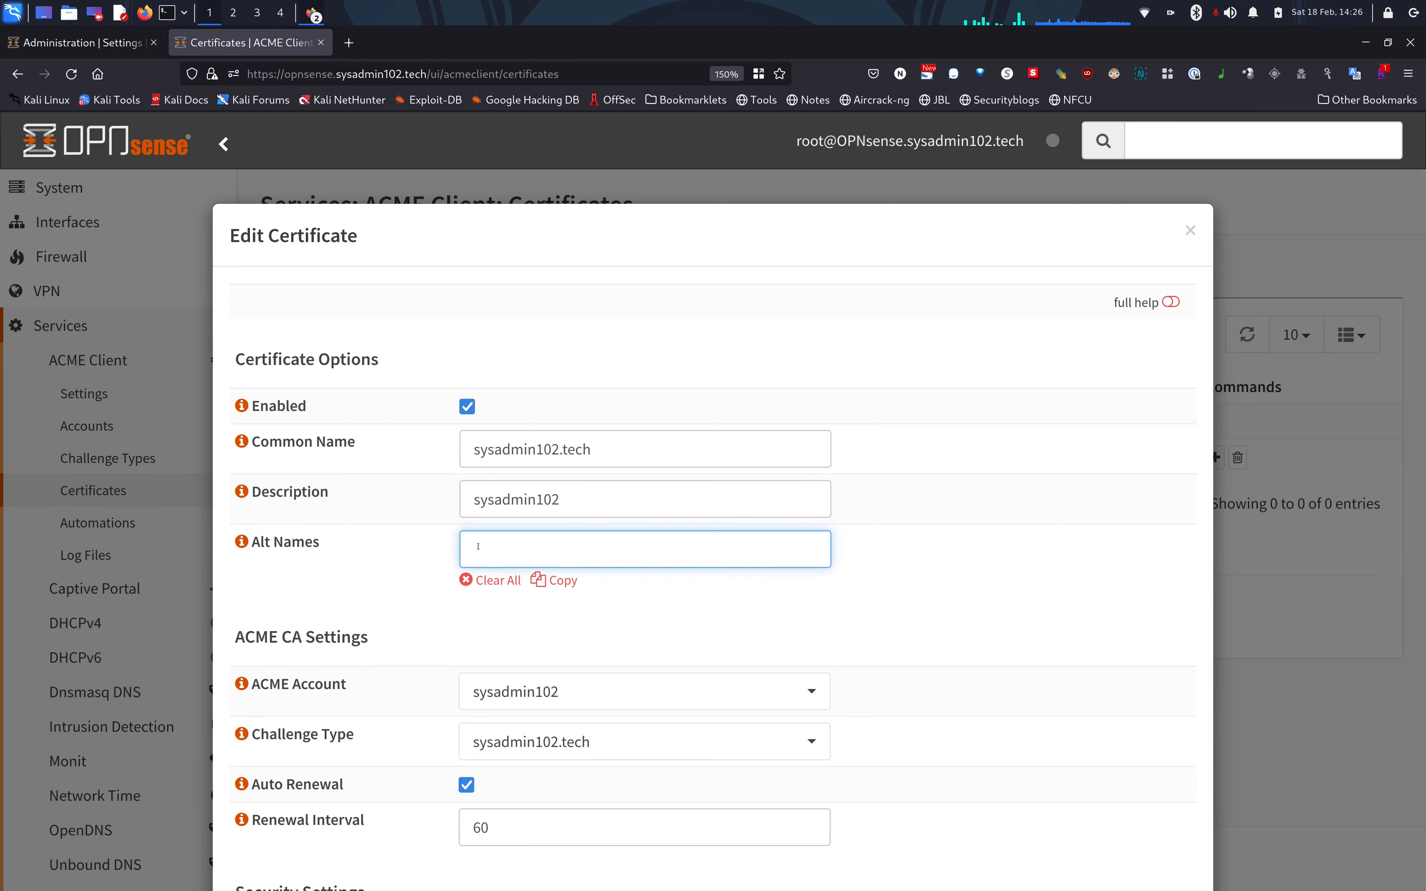
text(*)
text(.sysadmin102.tech)
click(433, 668)
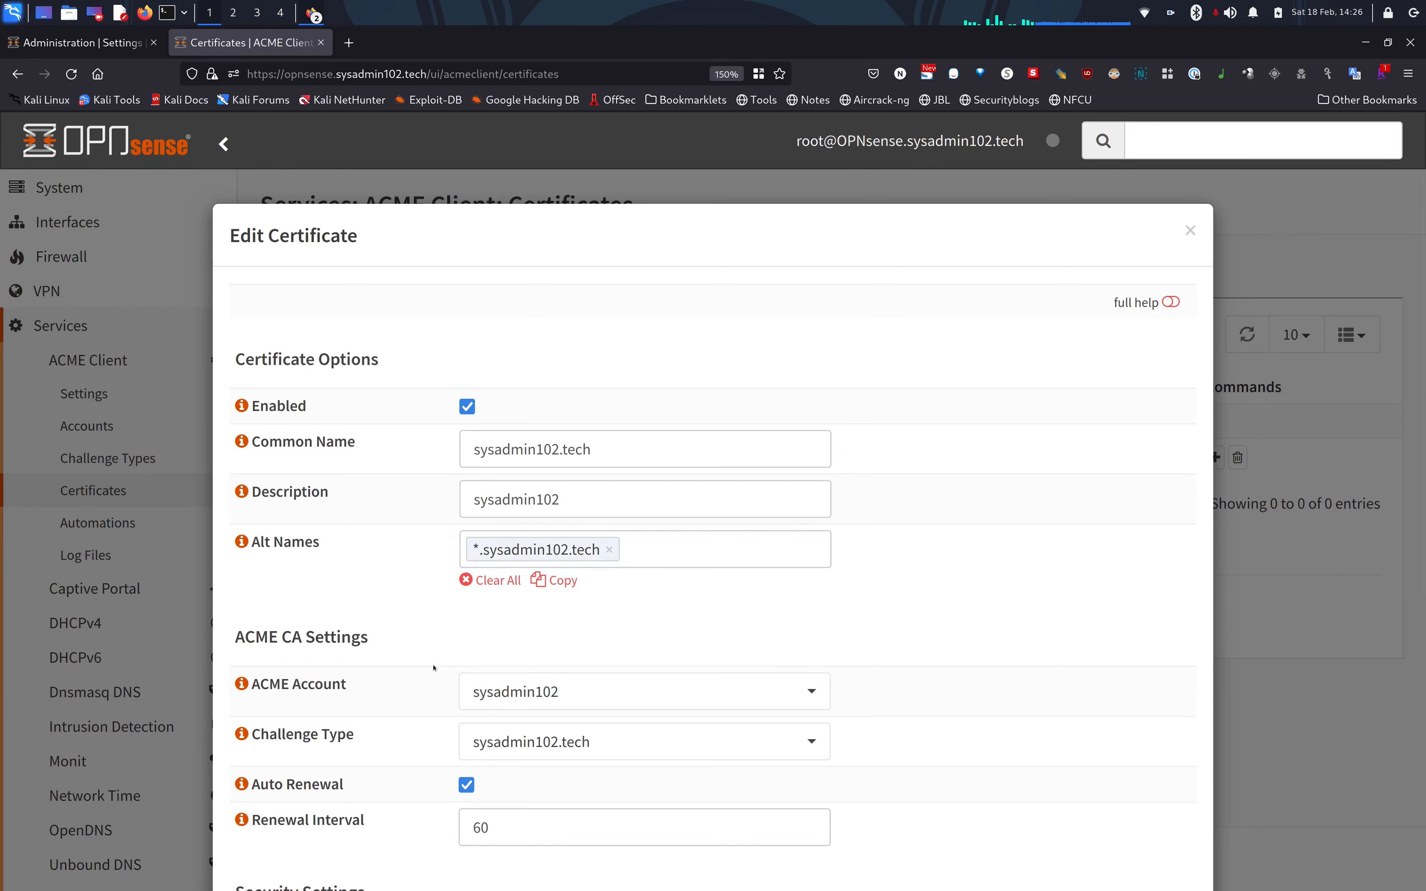
Attach the Reload WebUI automation to the certificate and save it.
scroll(434, 668, down, 5)
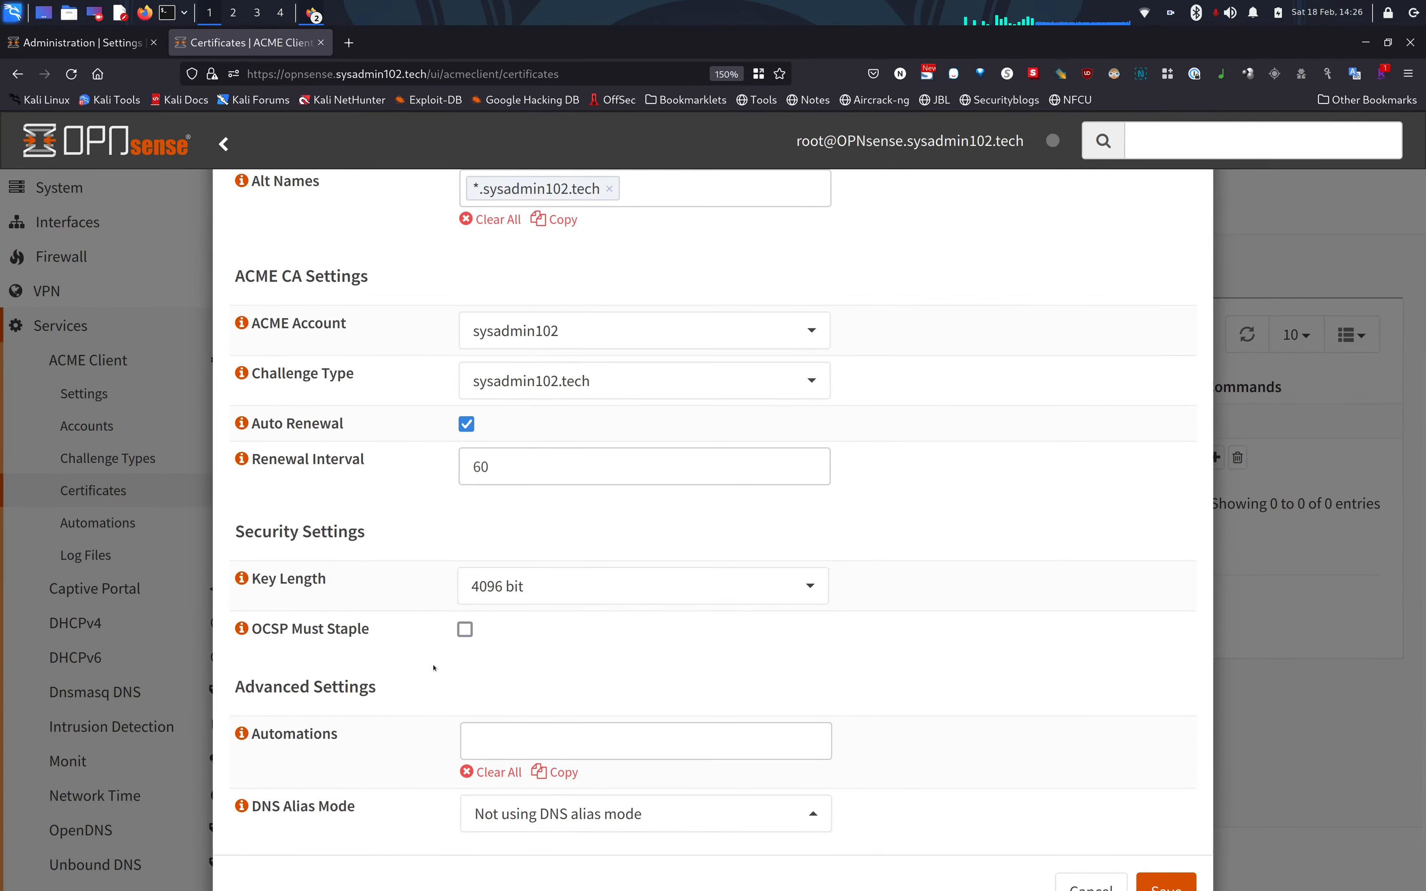
scroll(433, 668, up, 5)
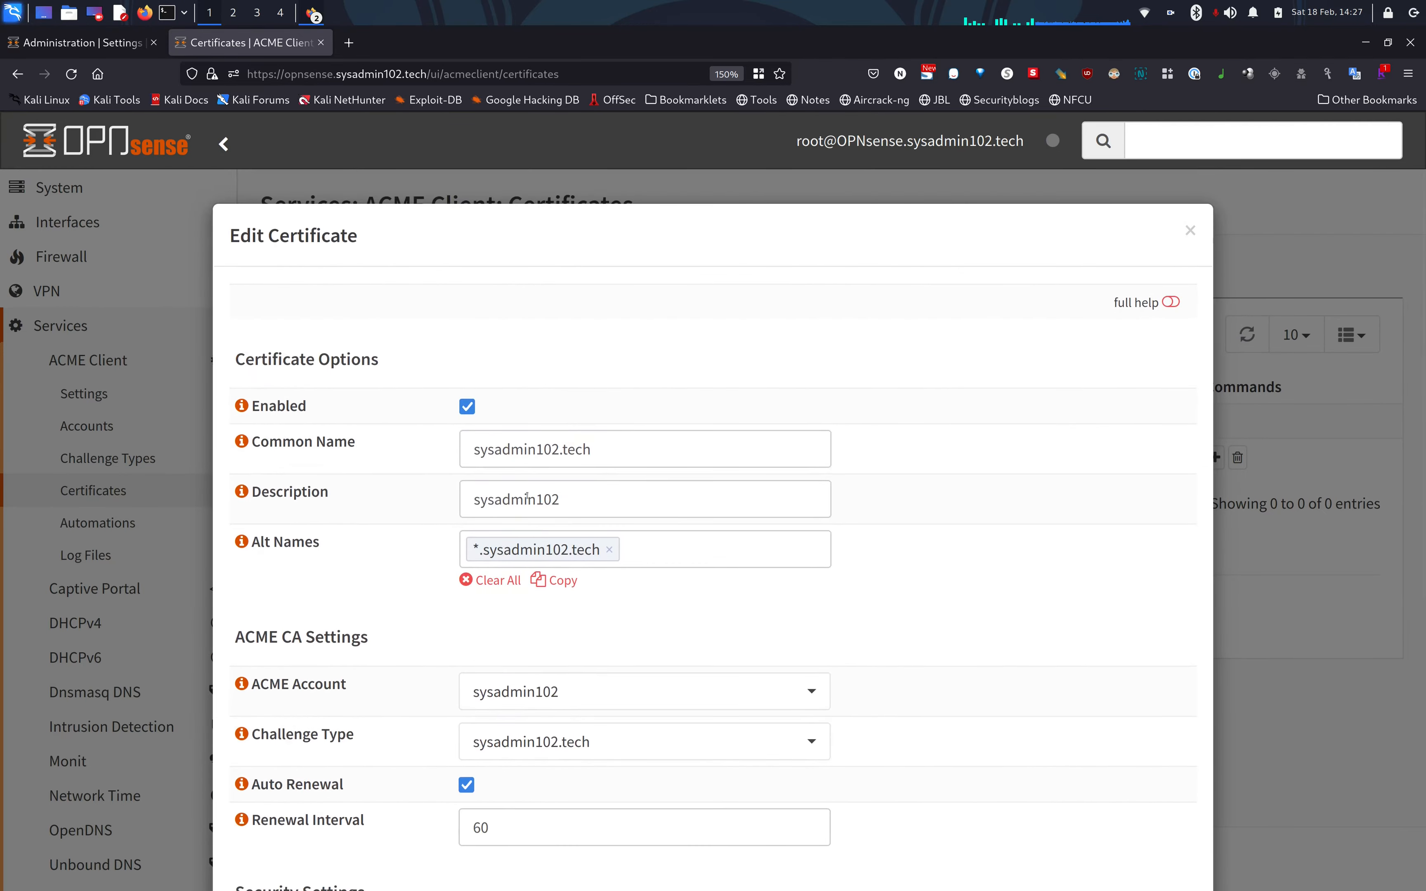
scroll(441, 601, down, 5)
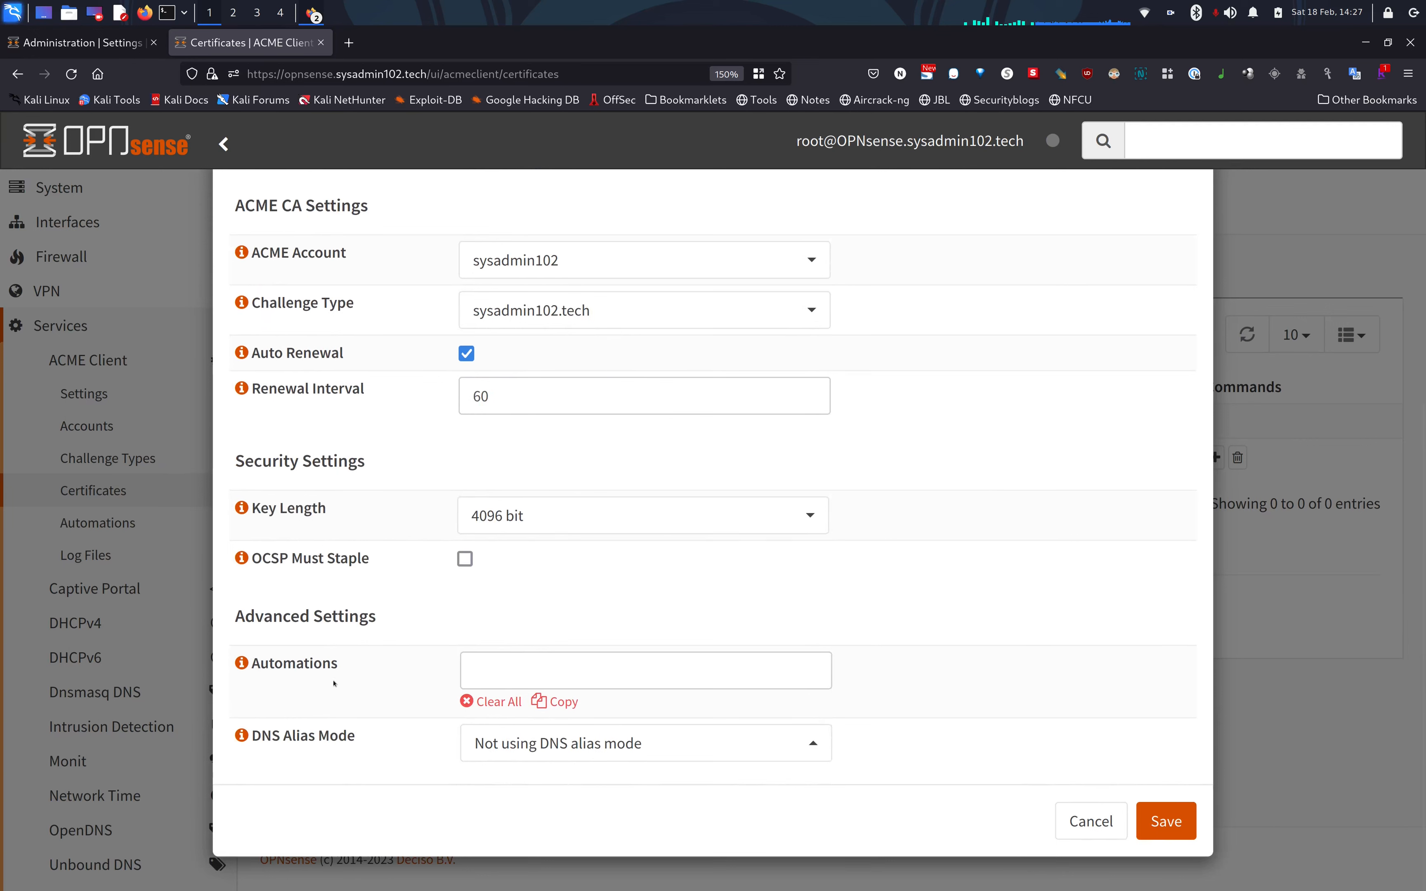
click(499, 679)
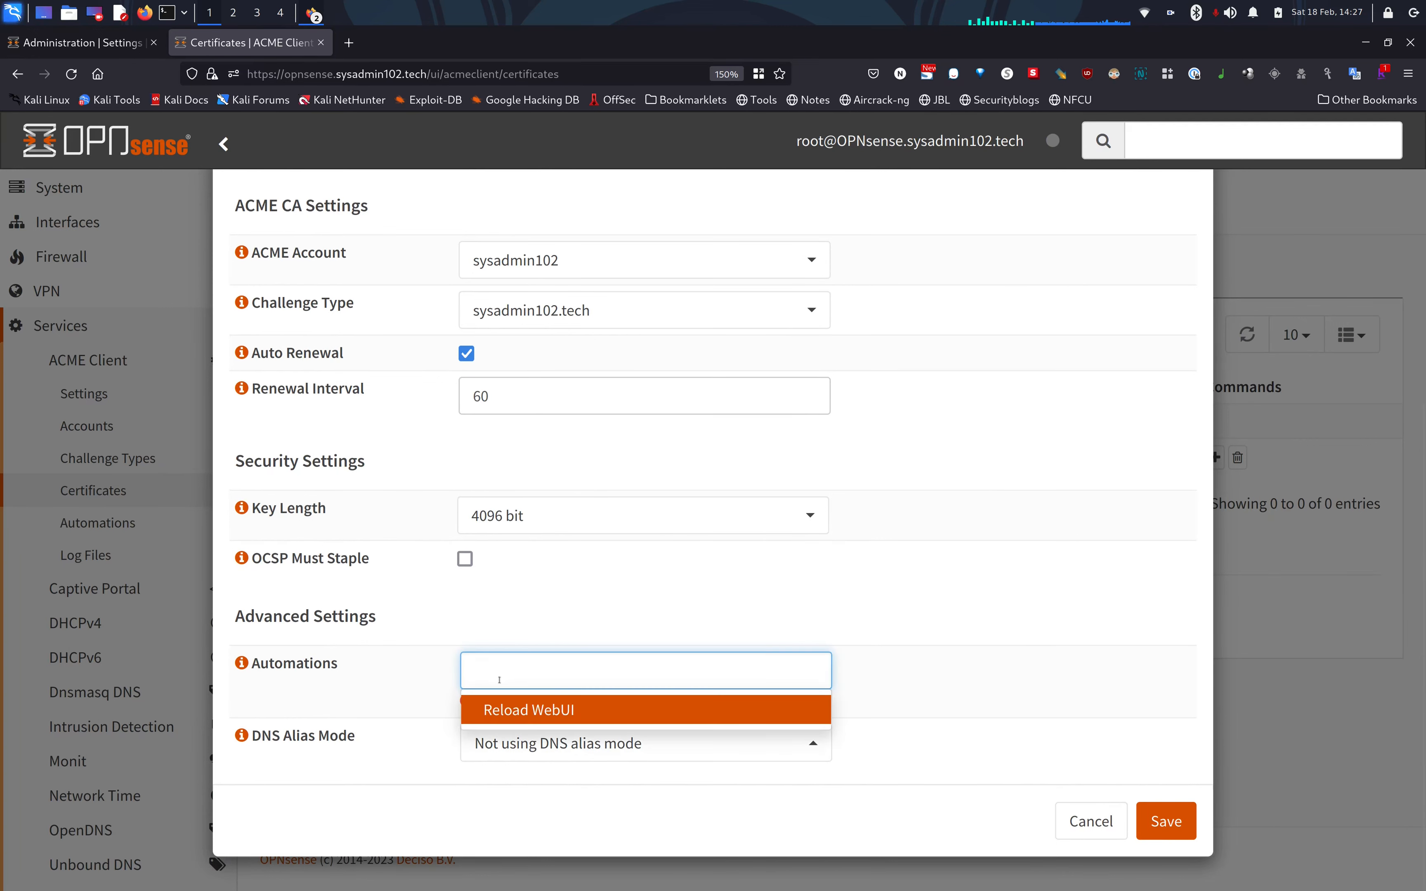
click(529, 711)
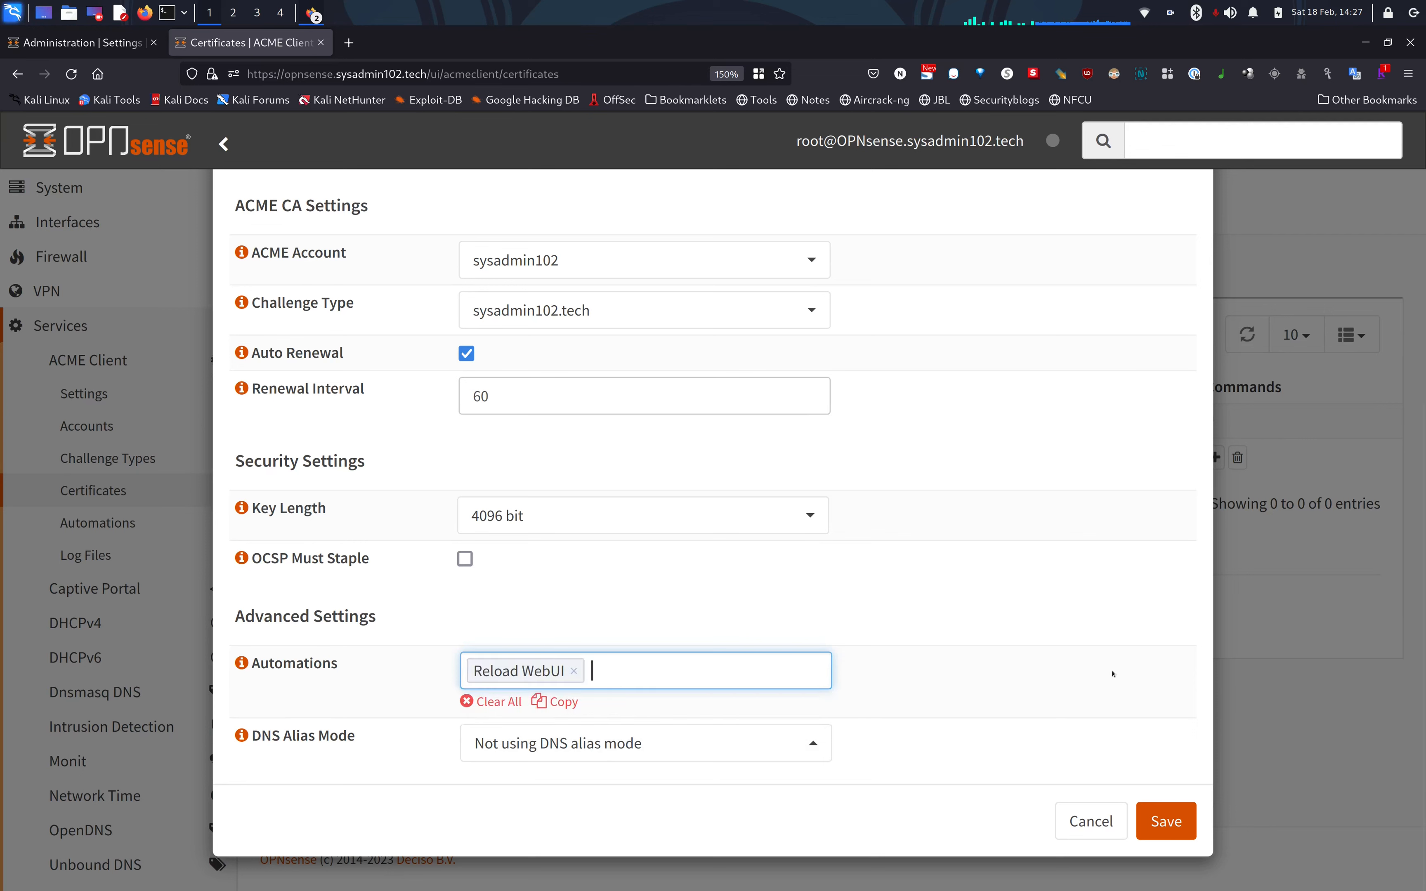
click(1172, 821)
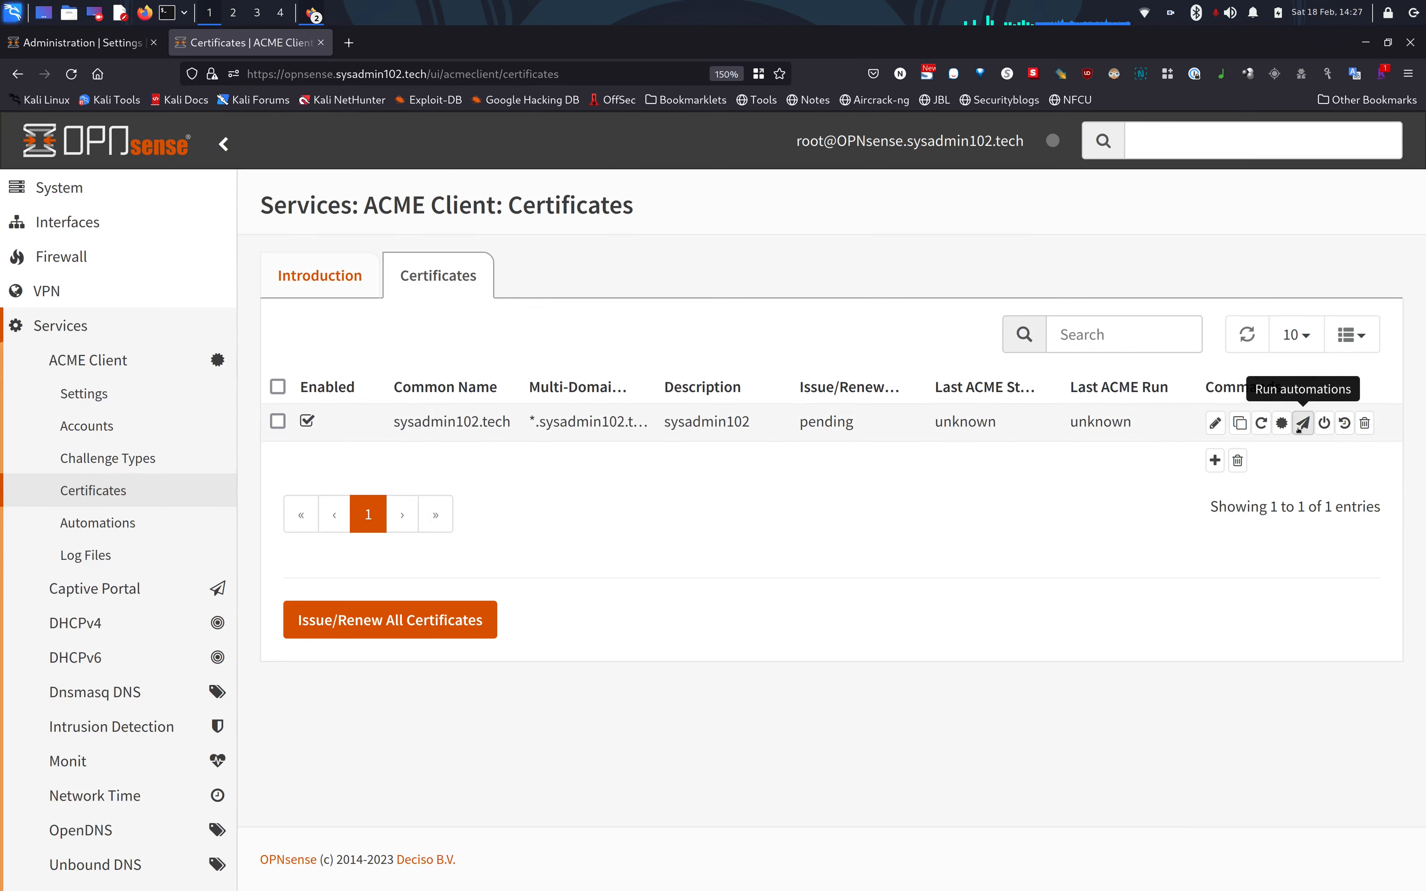
Force issuance of the sysadmin102.tech certificate, confirming with Yes, then view the ACME log files.
click(1262, 424)
click(1002, 354)
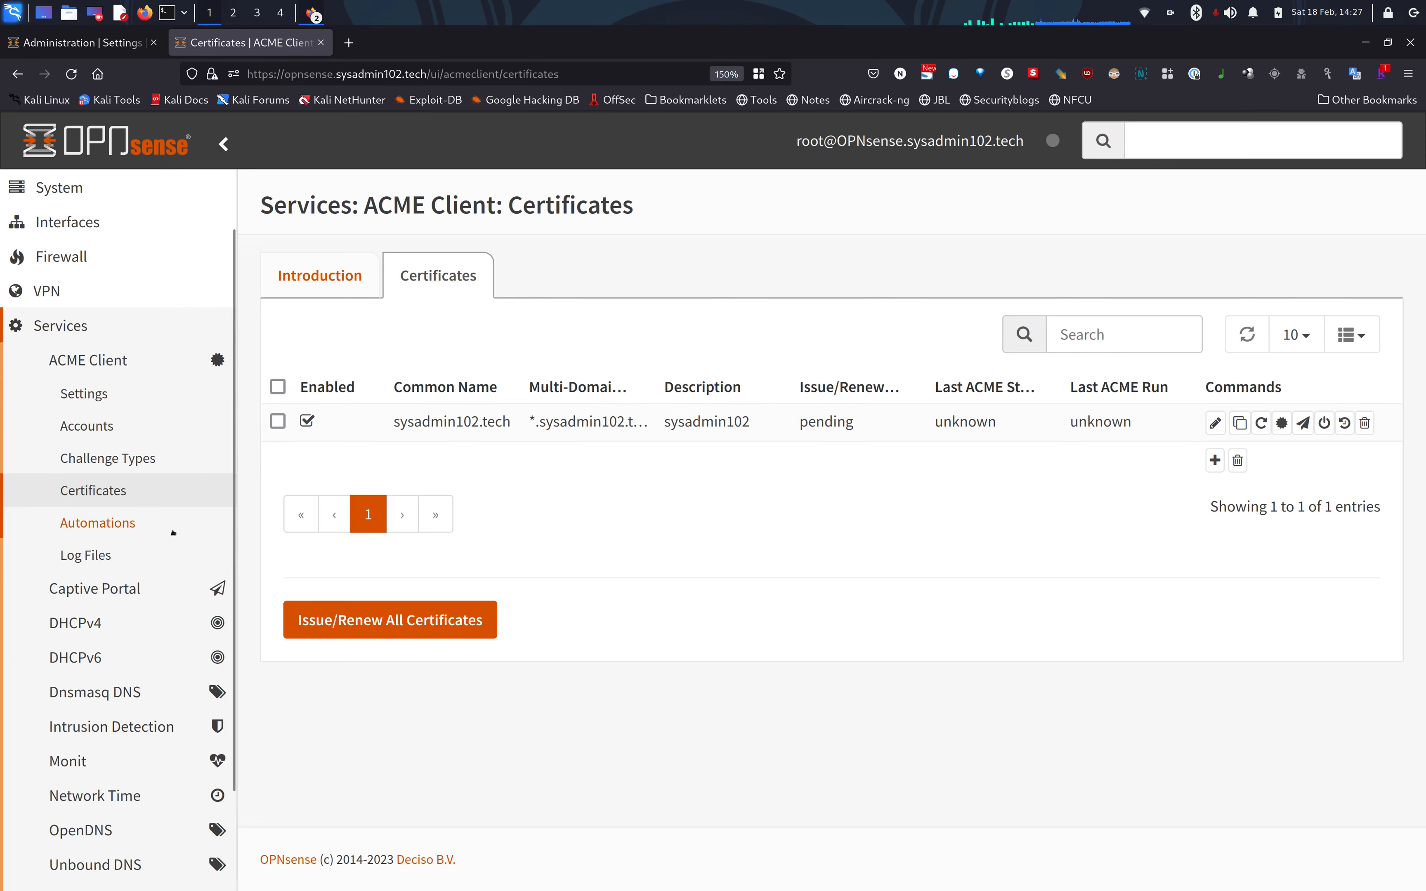
click(106, 560)
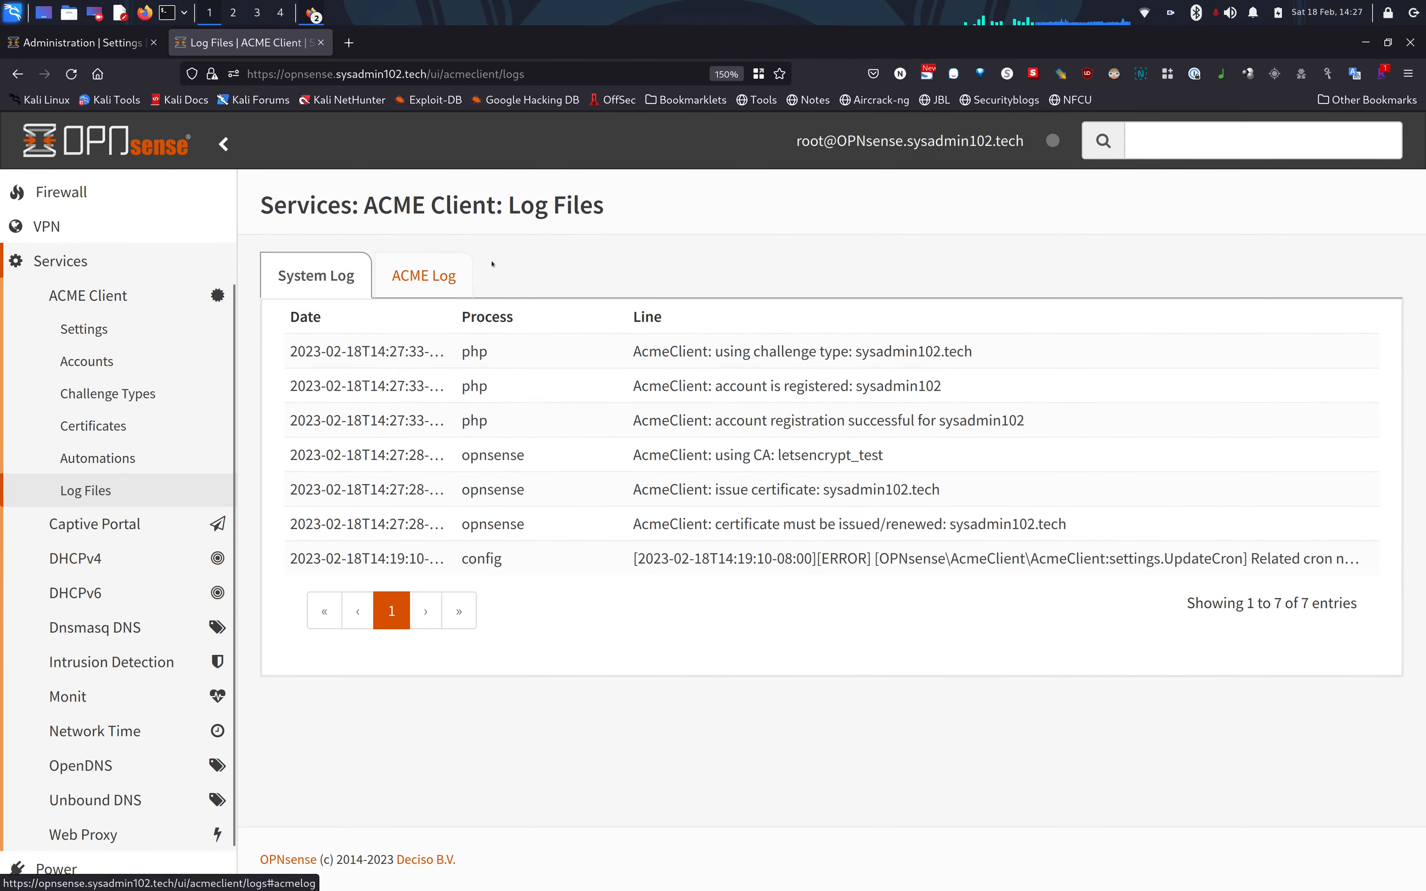
Watch the ACME log, refreshing it repeatedly until the DNS challenge domains verify.
click(445, 285)
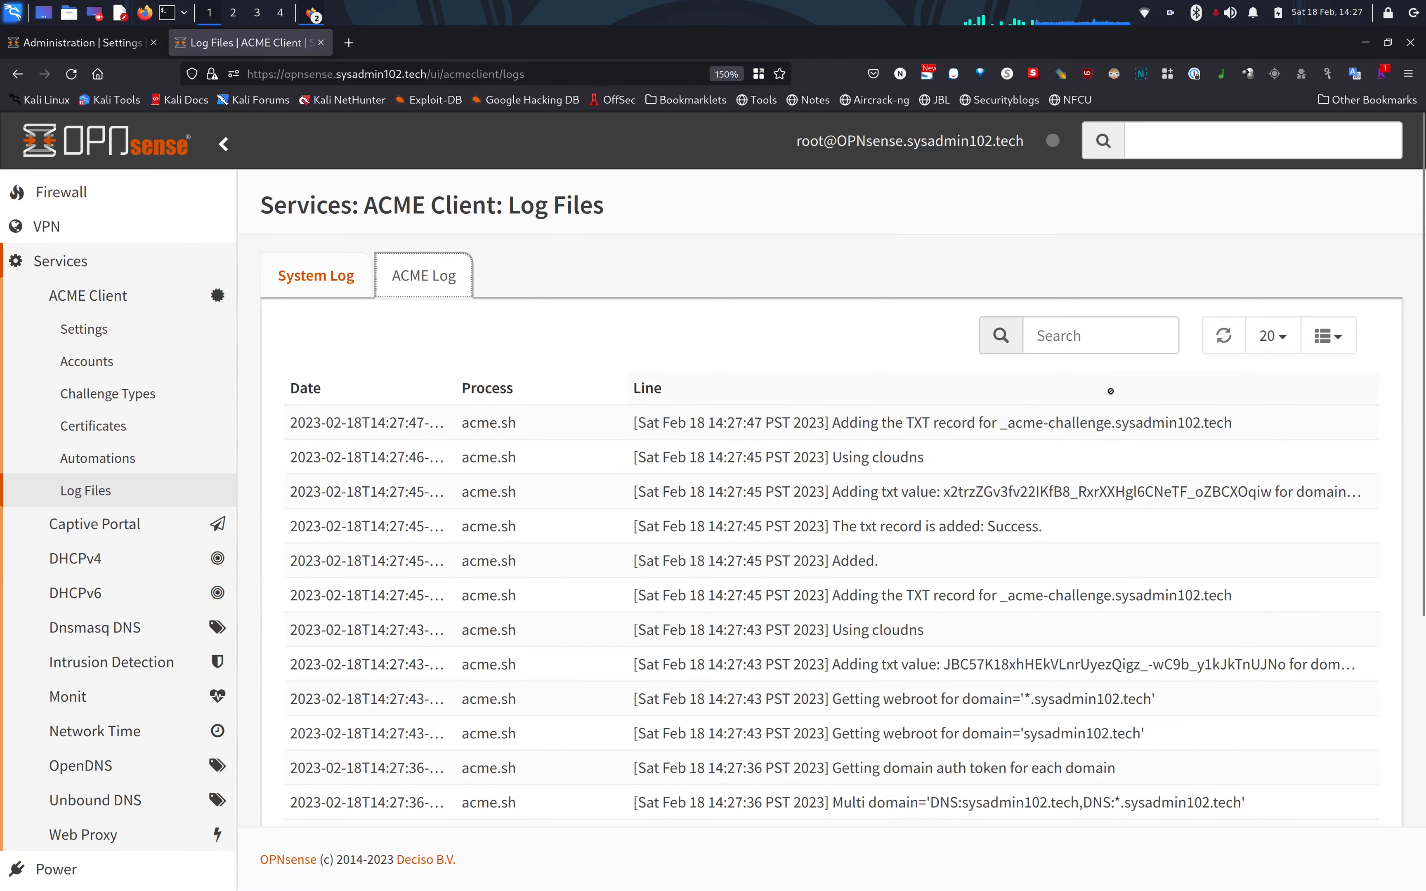
click(1223, 336)
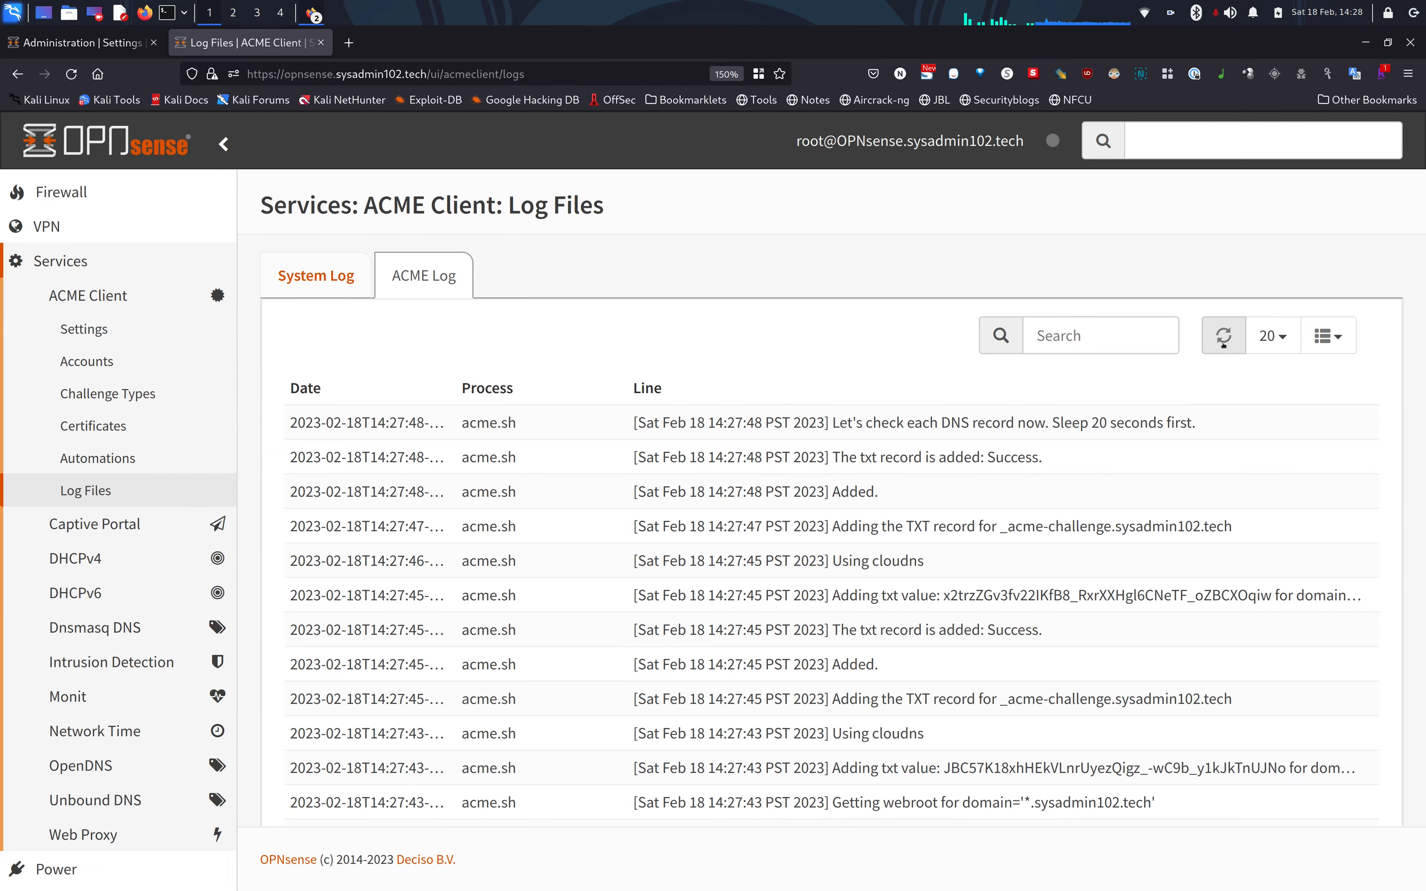
click(1223, 338)
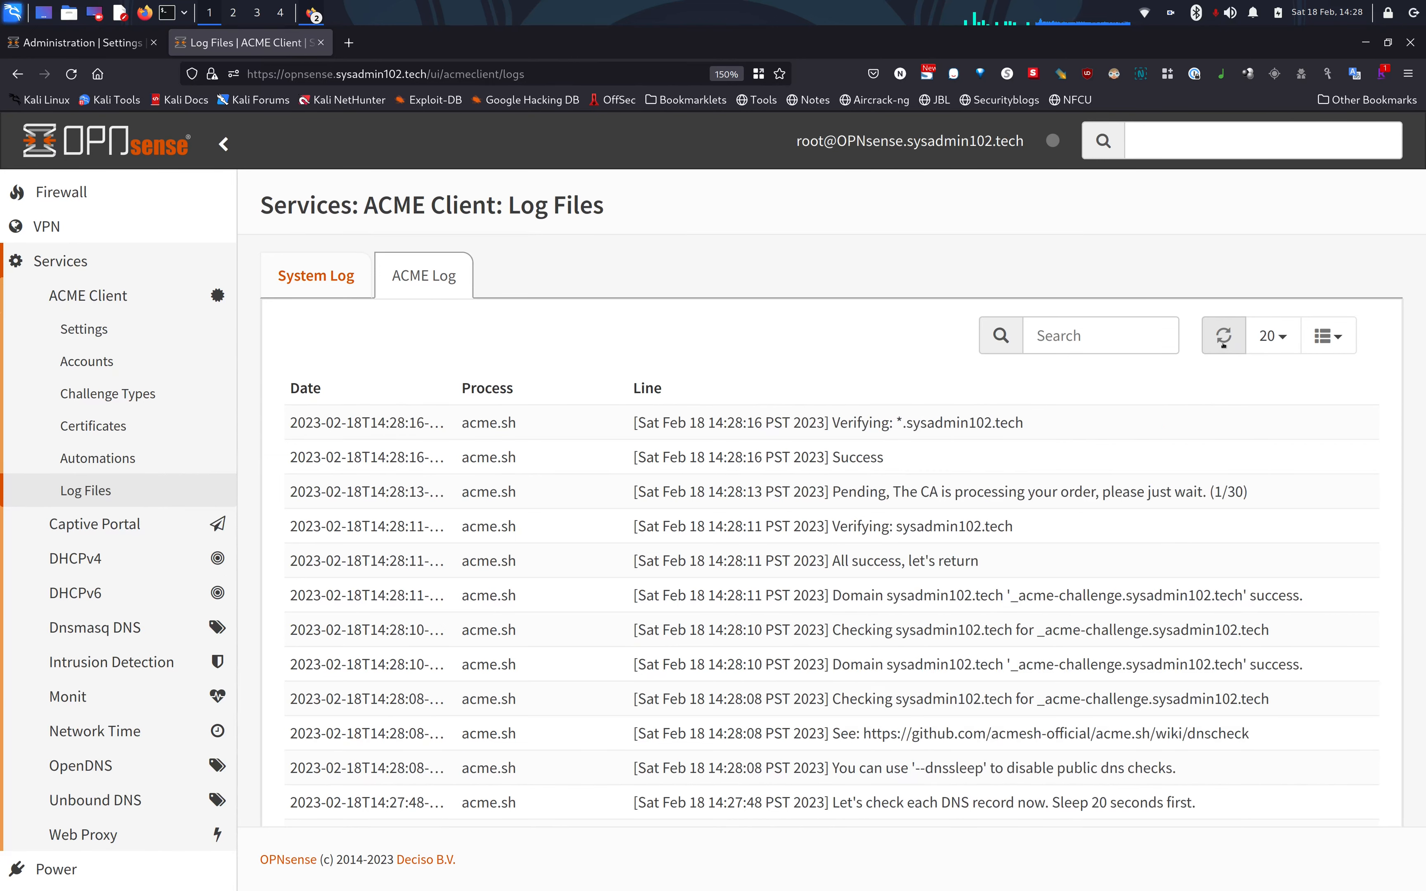
click(1222, 339)
click(1223, 336)
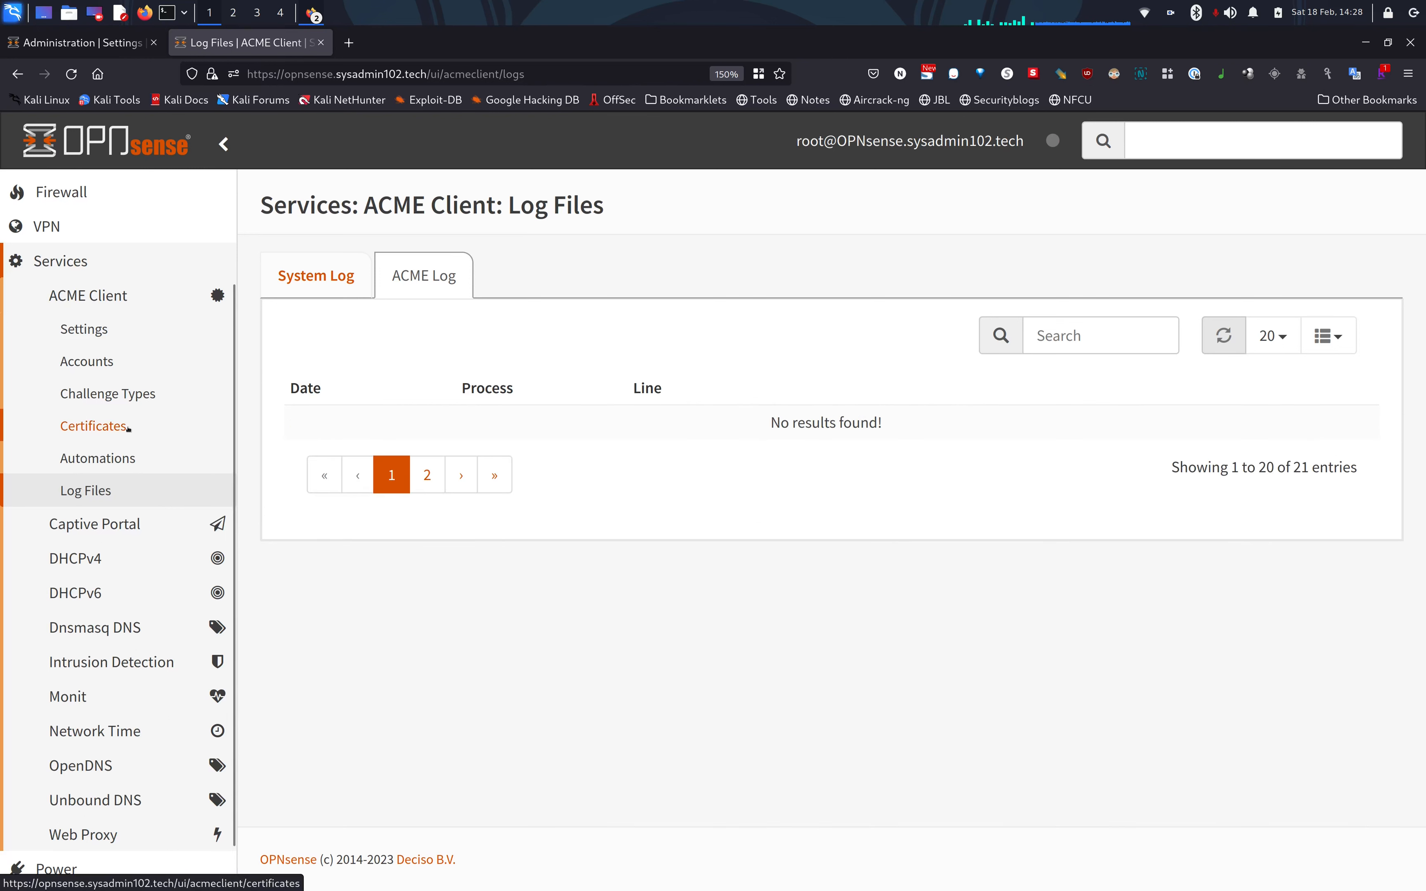
click(98, 426)
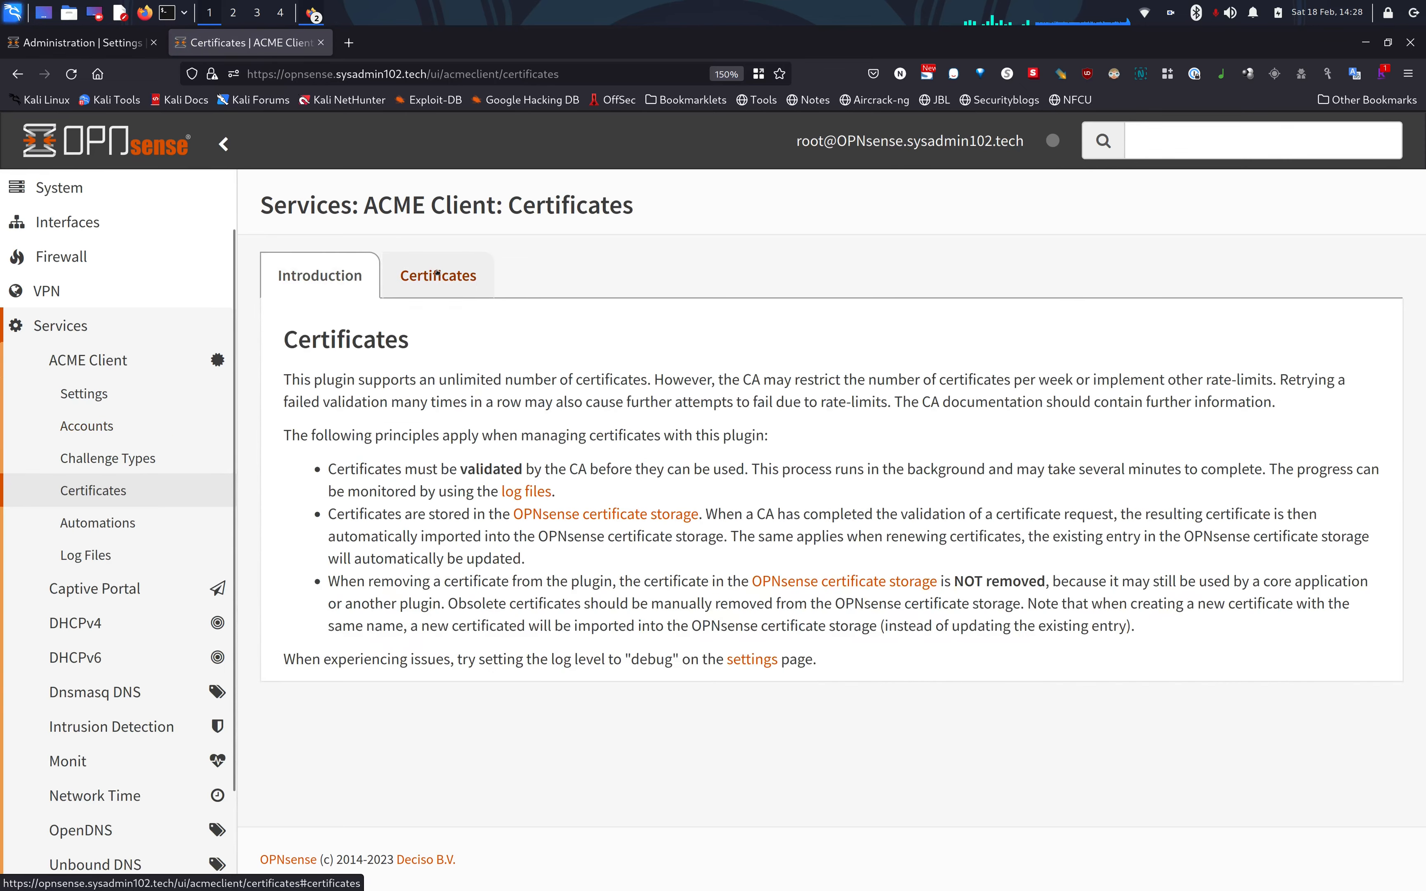
Confirm the certificate's last ACME status is OK, then list the ACME accounts.
click(438, 276)
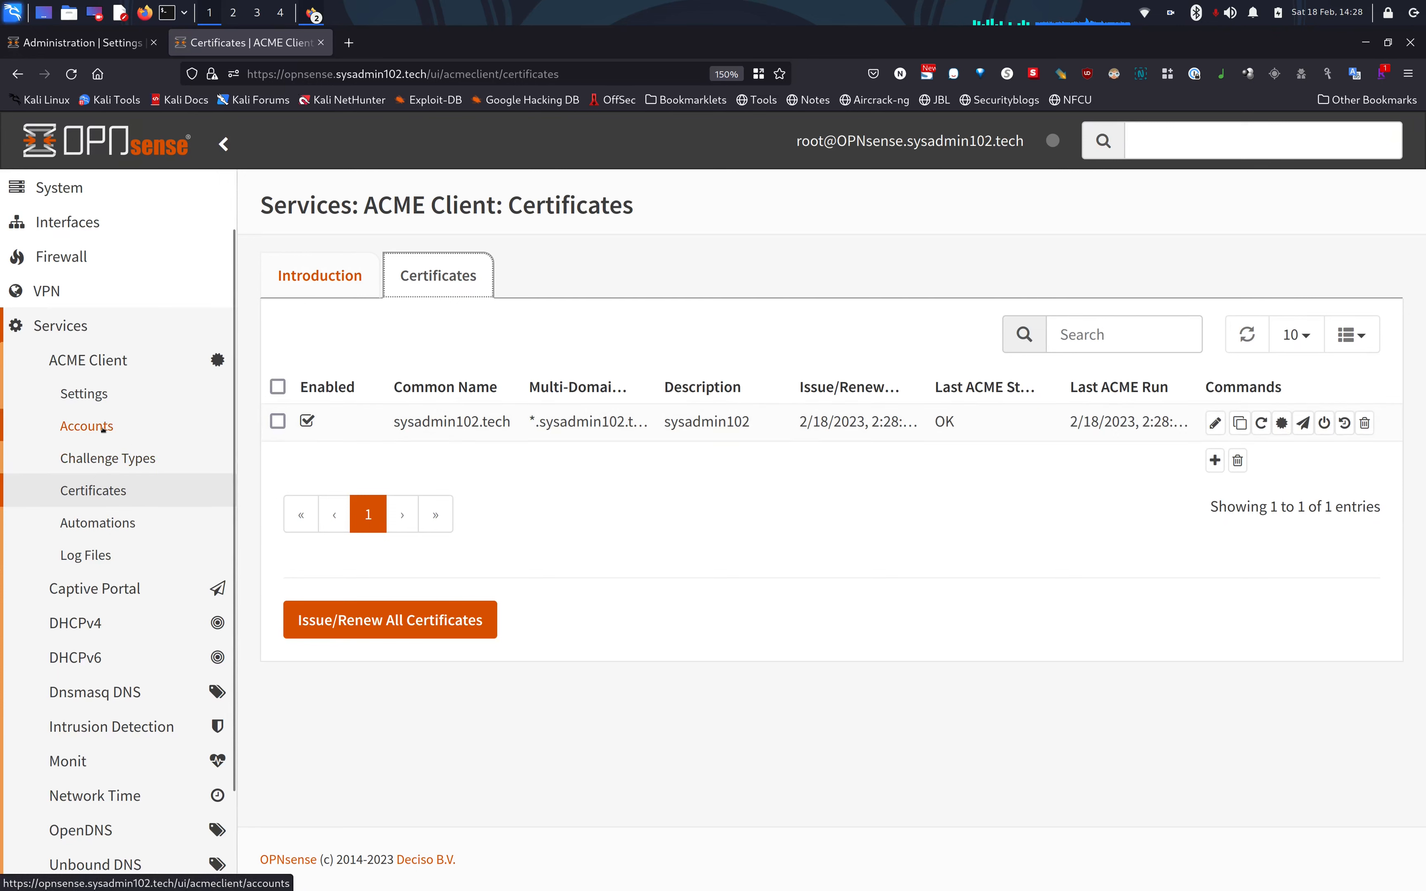
click(108, 458)
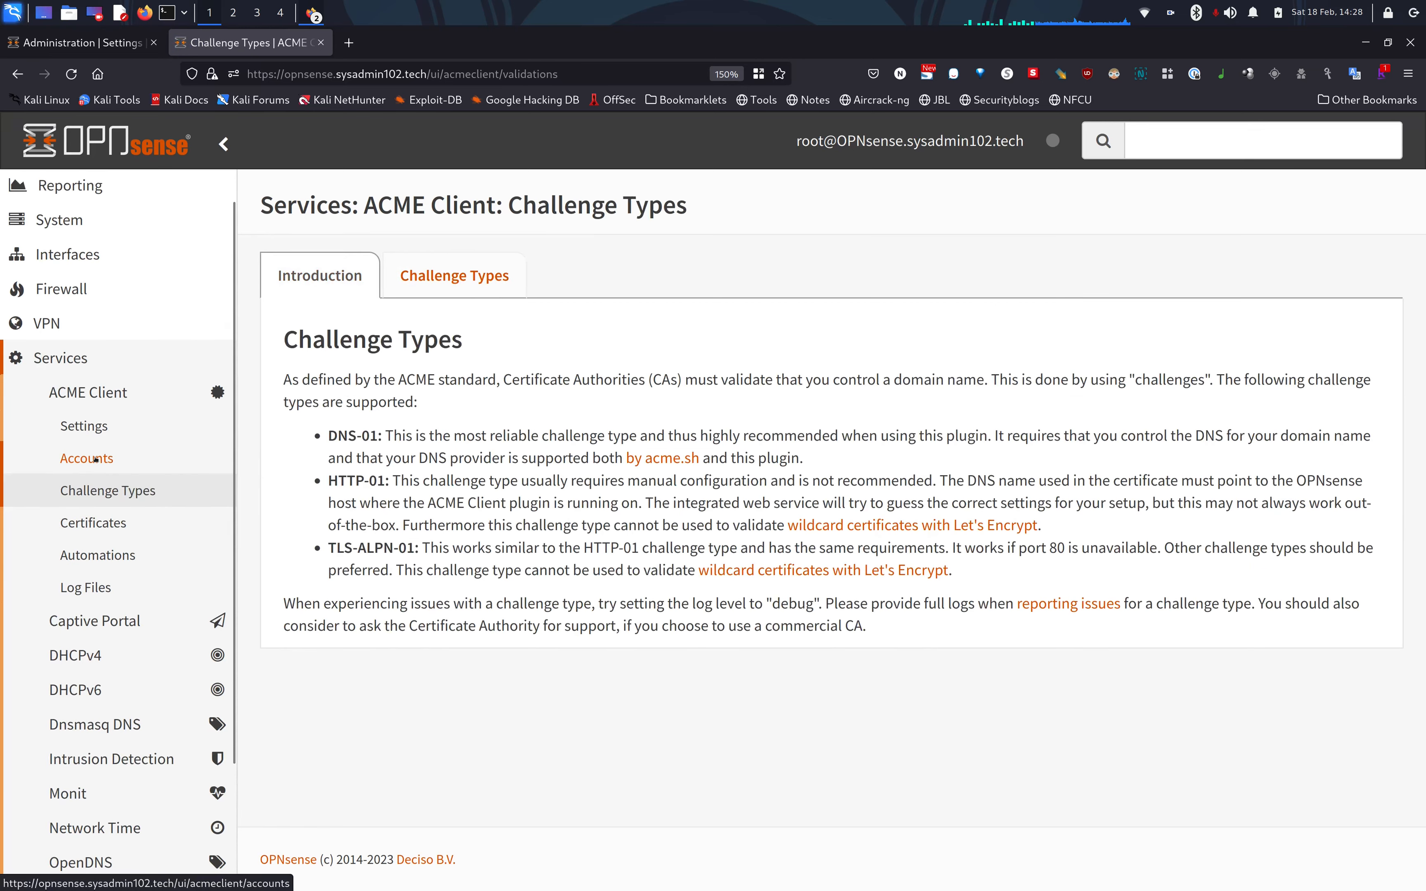
click(96, 459)
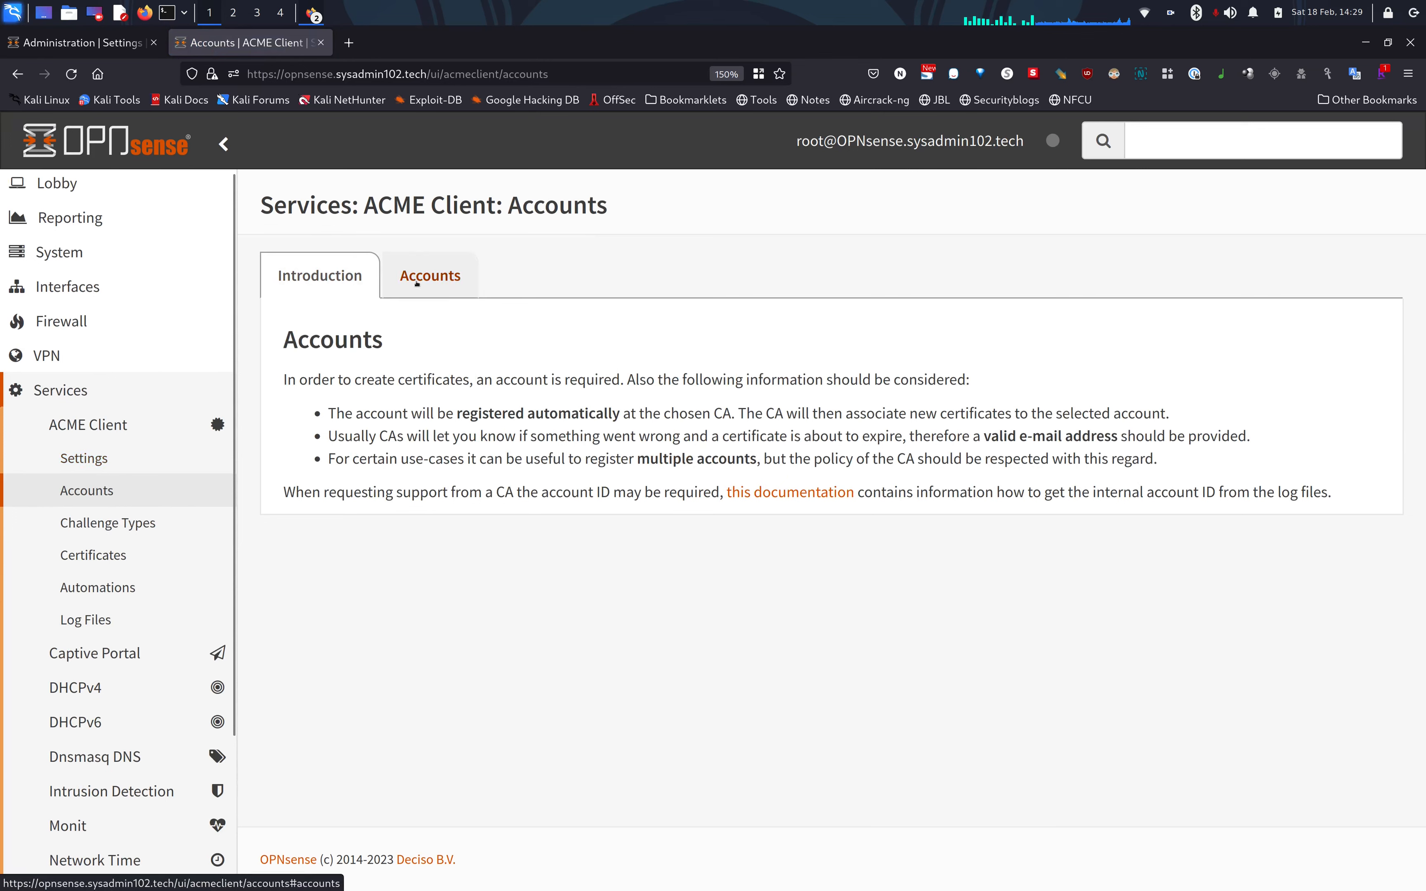
click(416, 285)
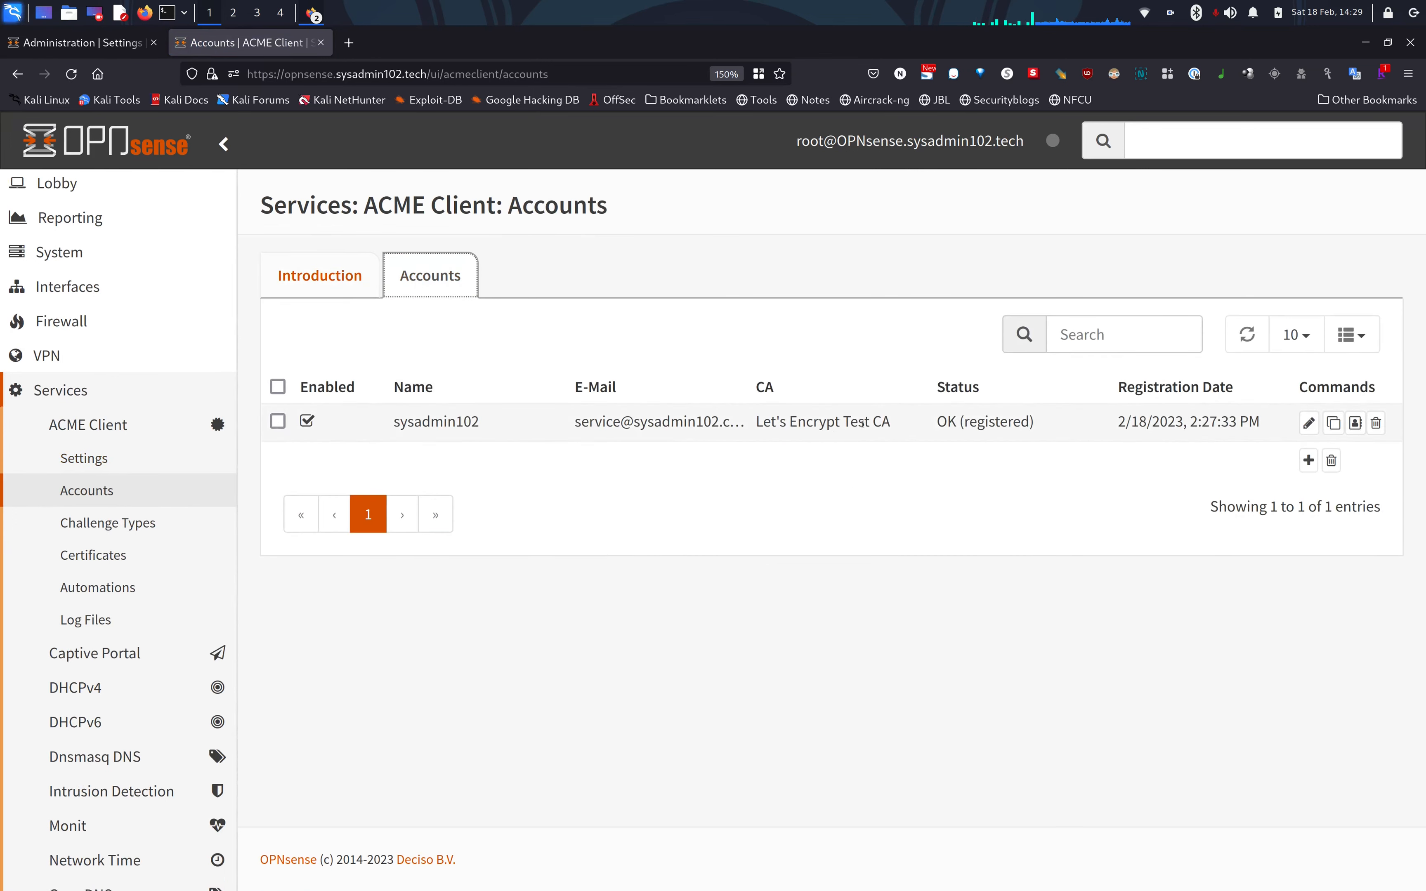
Change the sysadmin102 account's ACME CA to Let's Encrypt [default] and save it.
click(1308, 422)
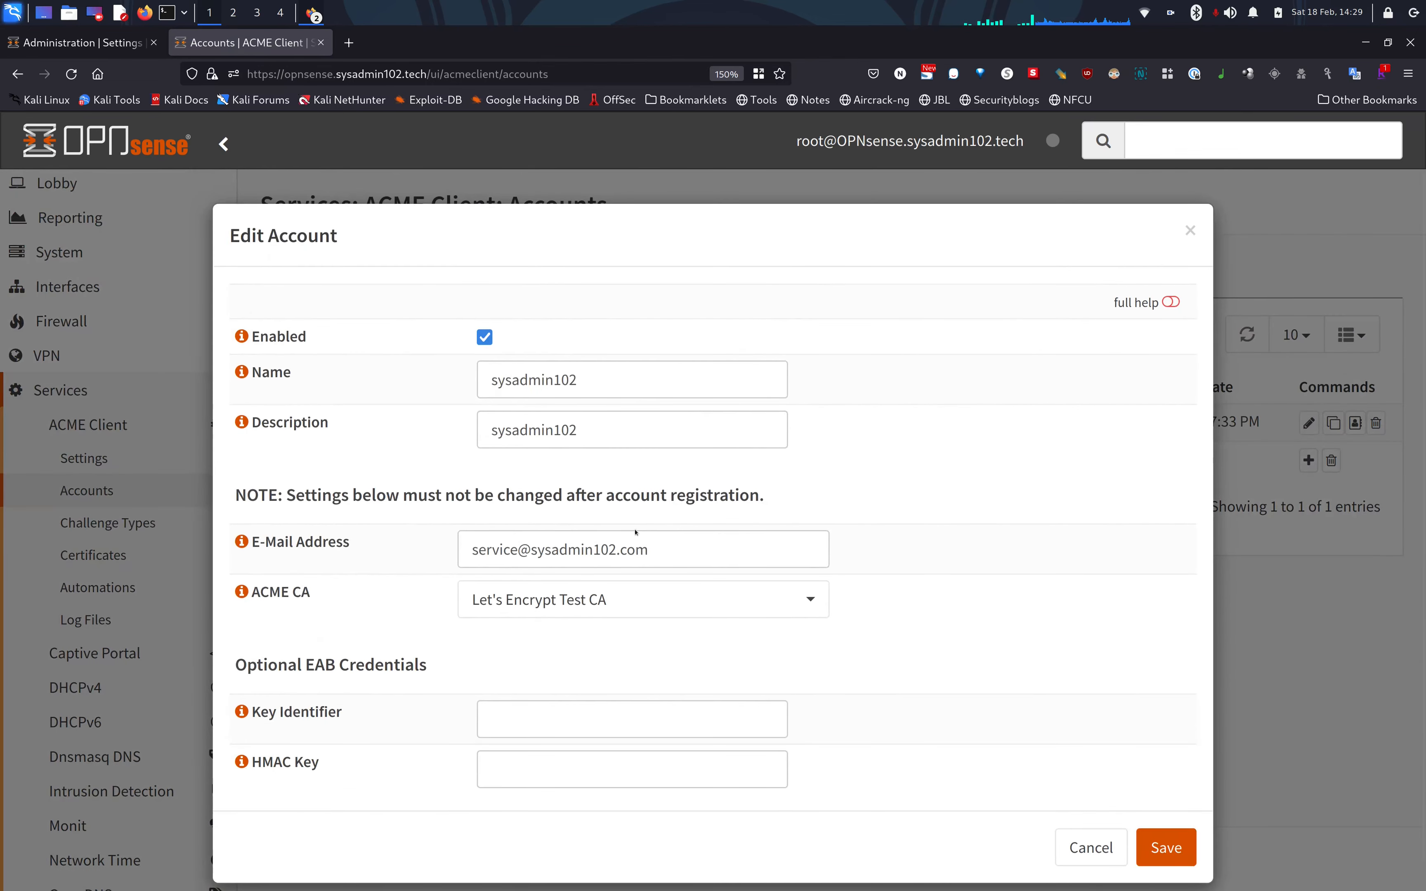
click(624, 598)
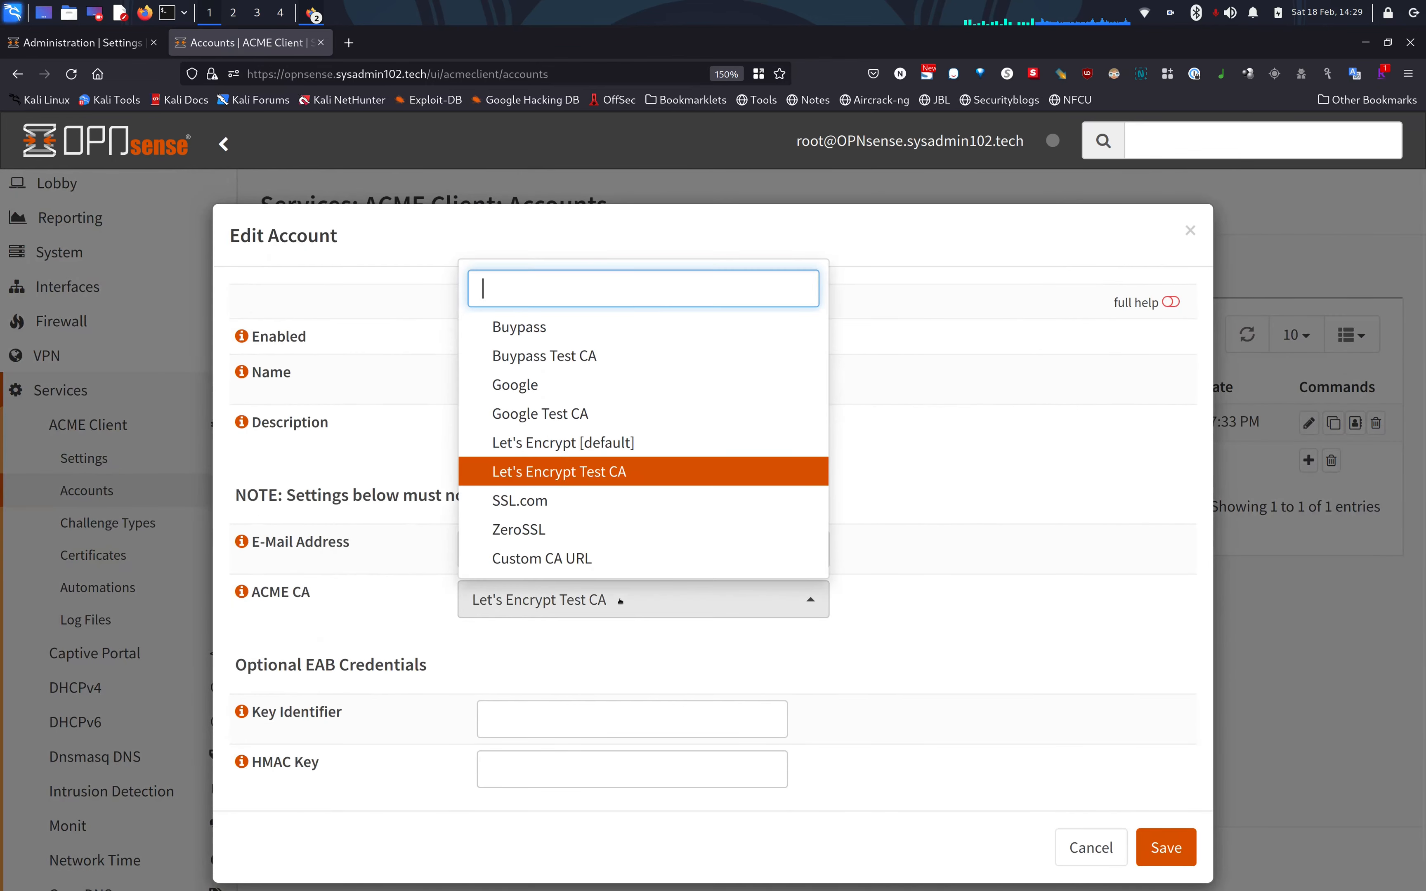
click(627, 443)
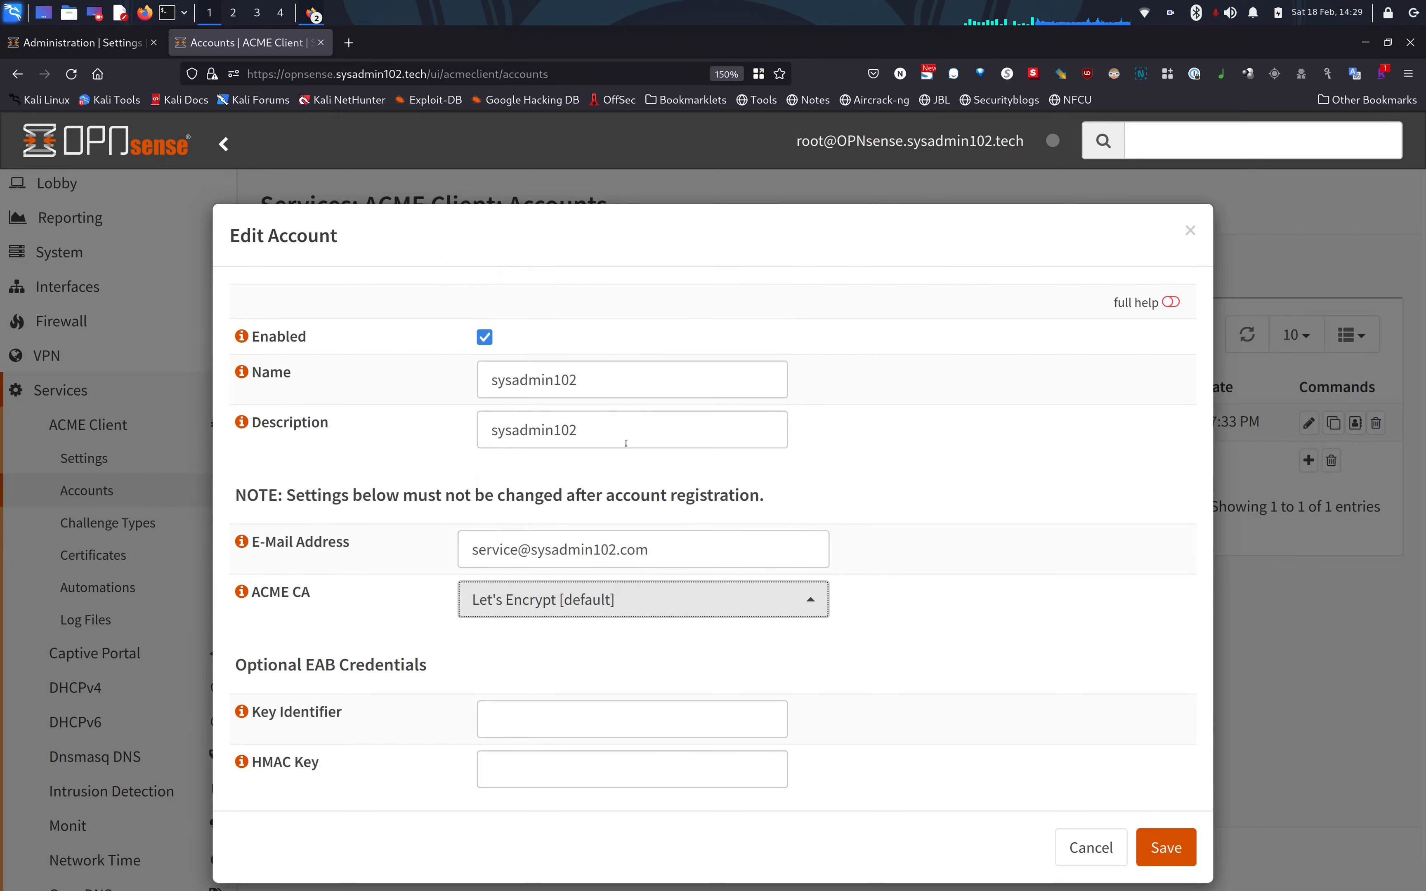
click(1170, 848)
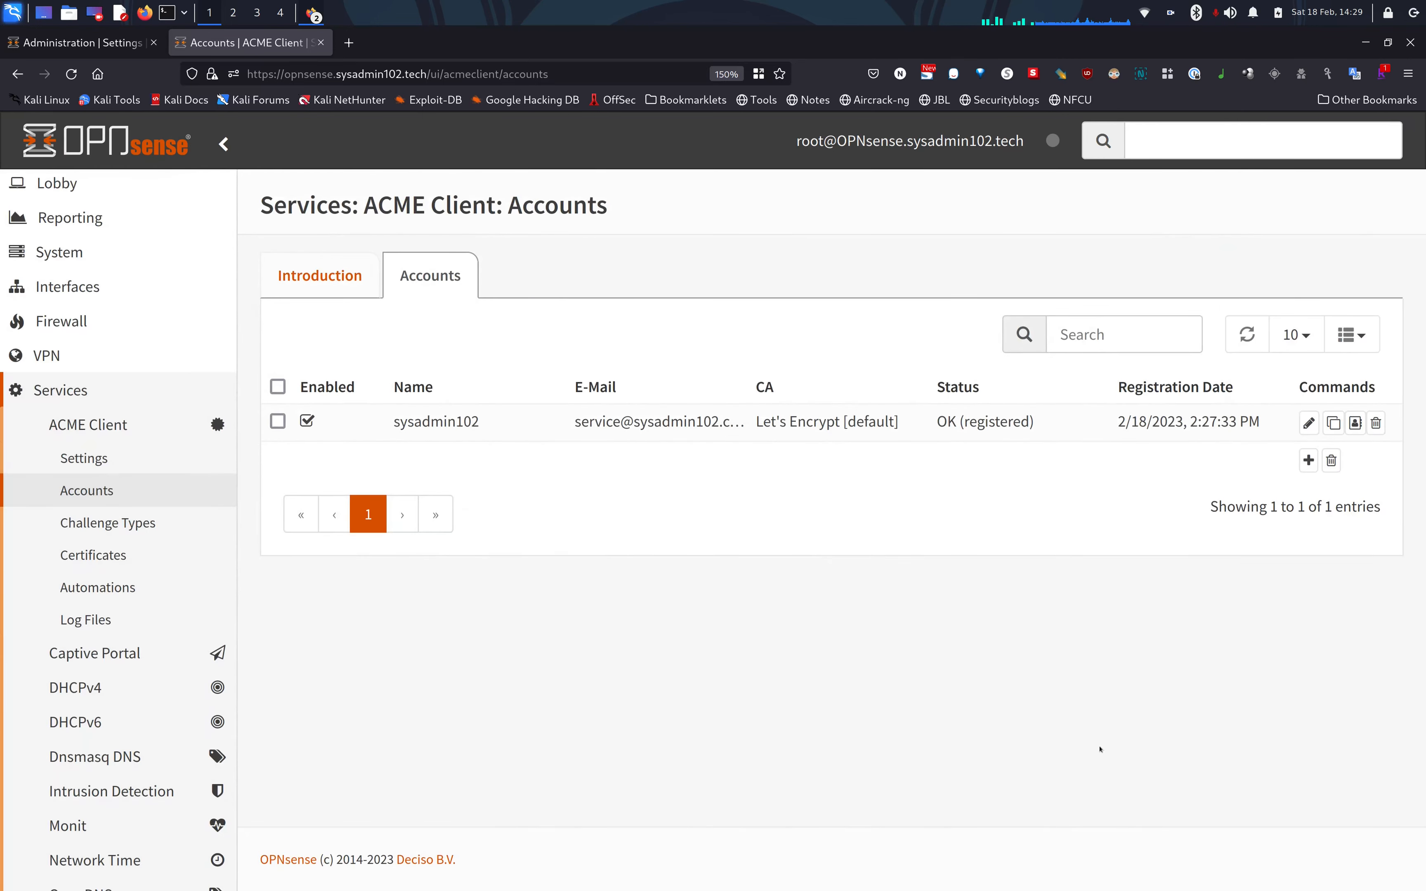
click(118, 561)
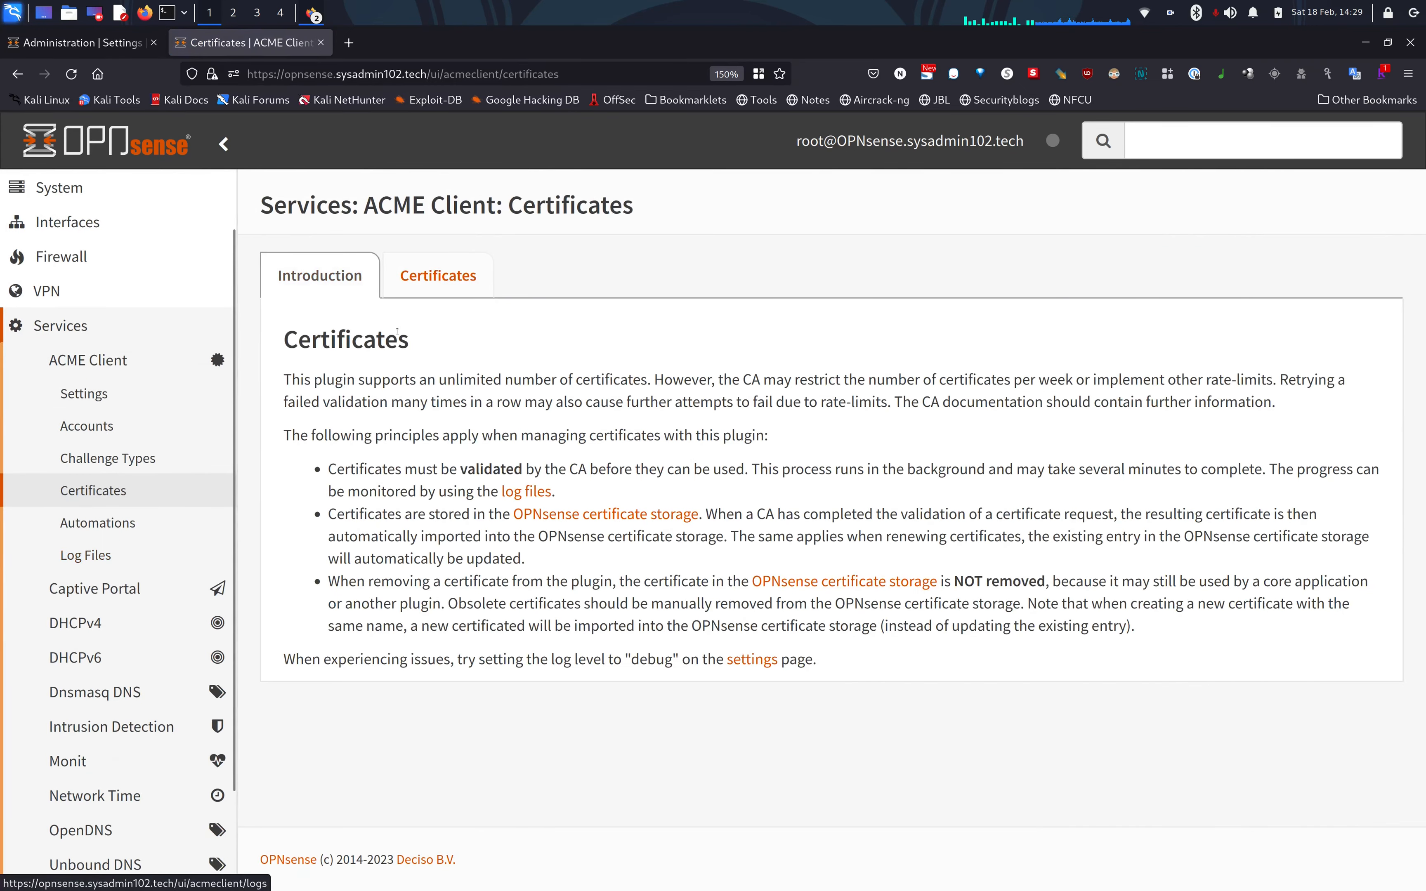
Force a reissue of the sysadmin102.tech certificate from the production Let's Encrypt CA.
click(438, 275)
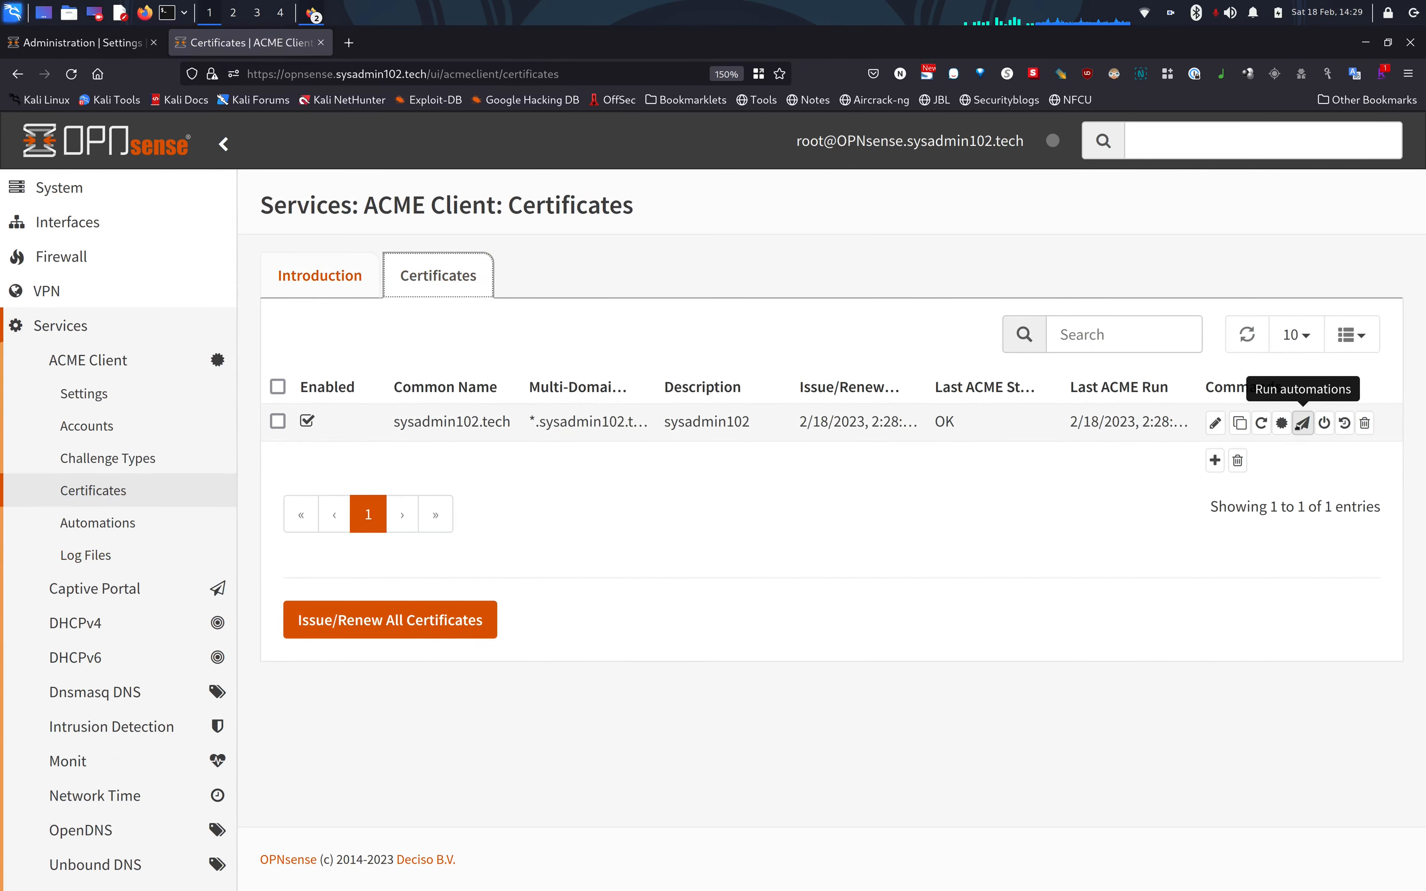
click(1261, 422)
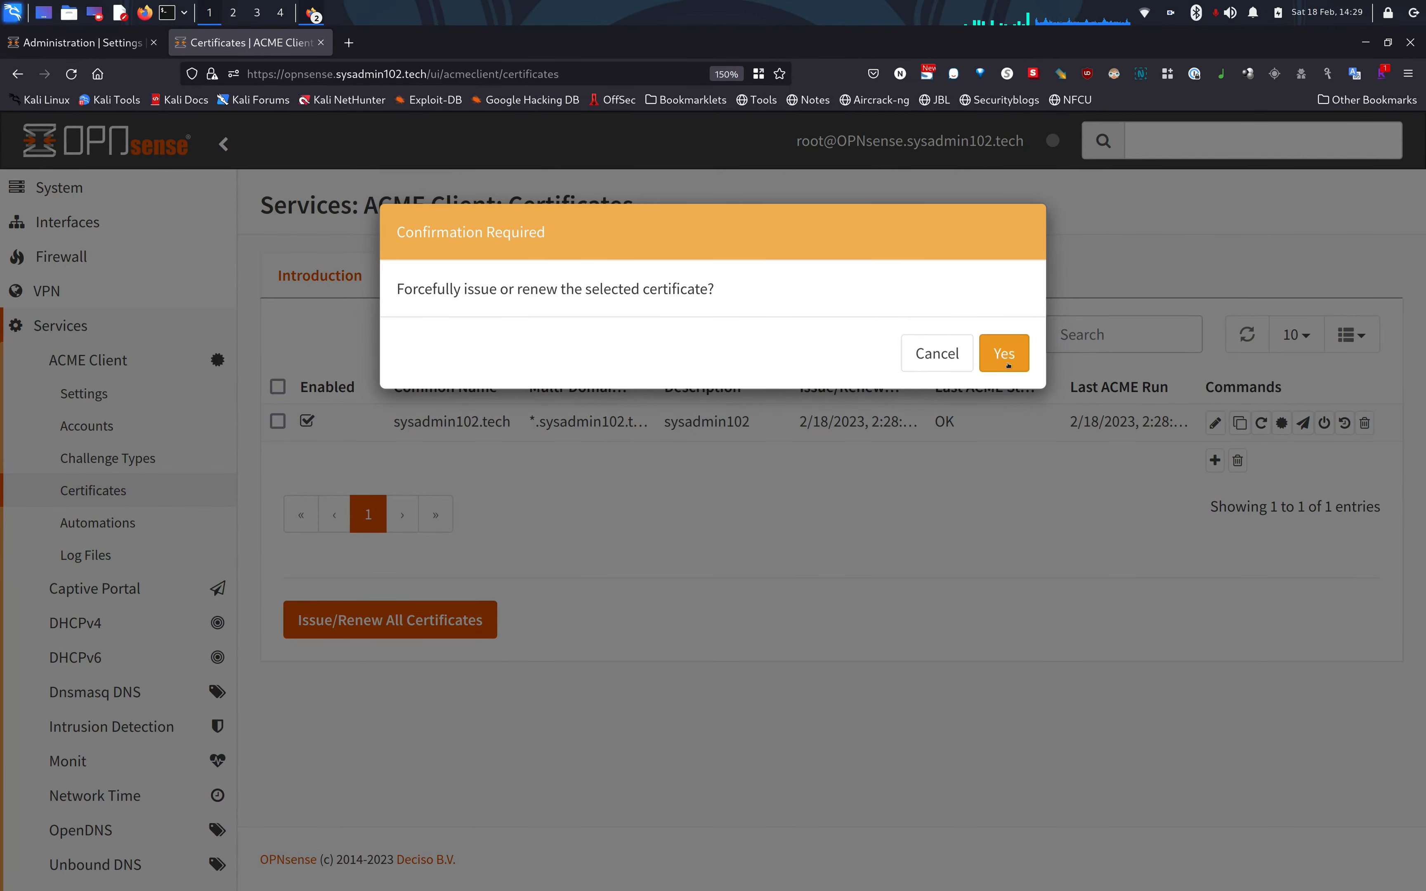
click(1004, 356)
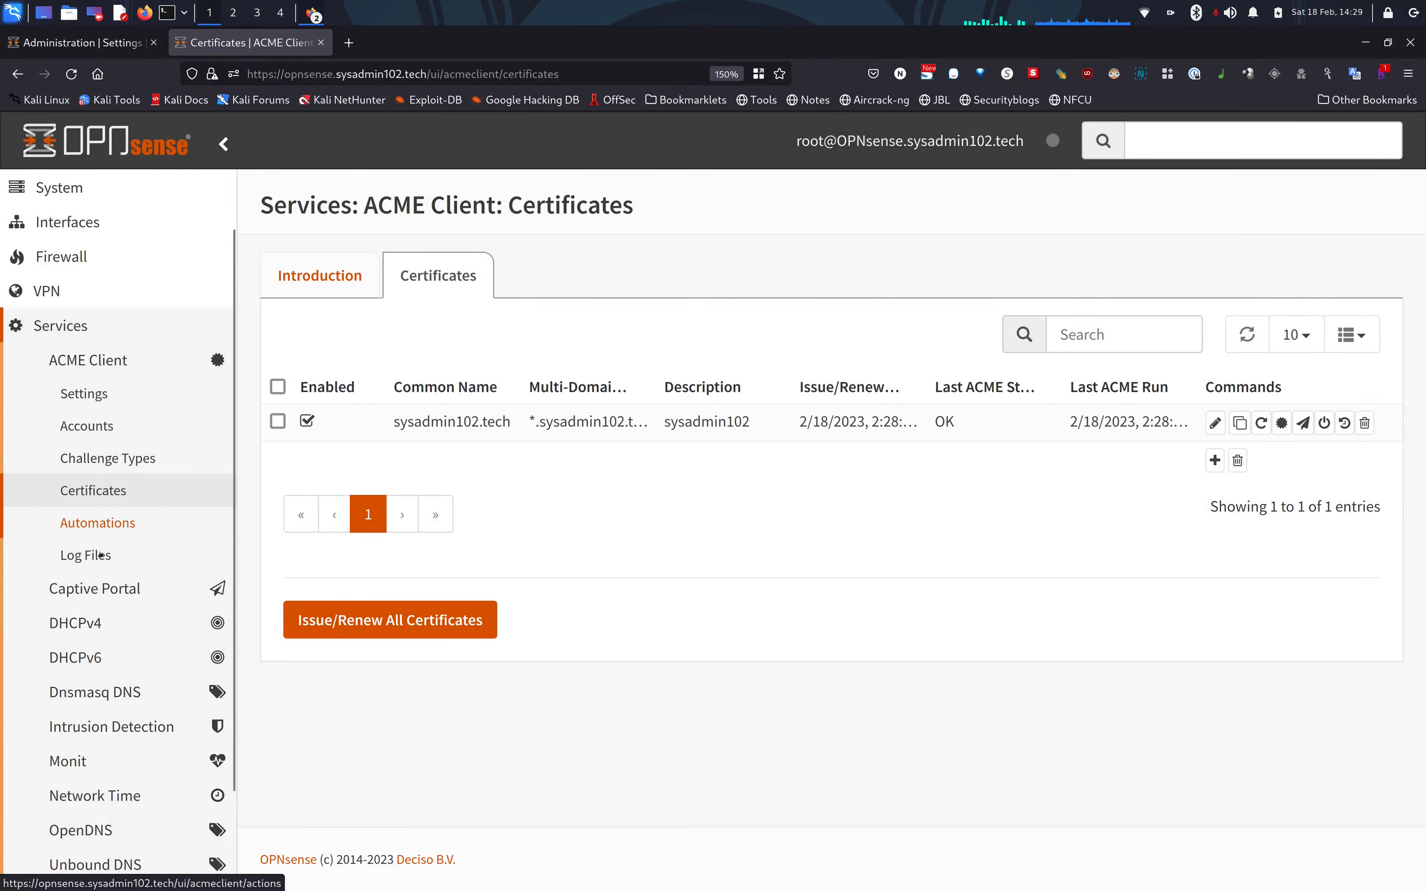
click(116, 563)
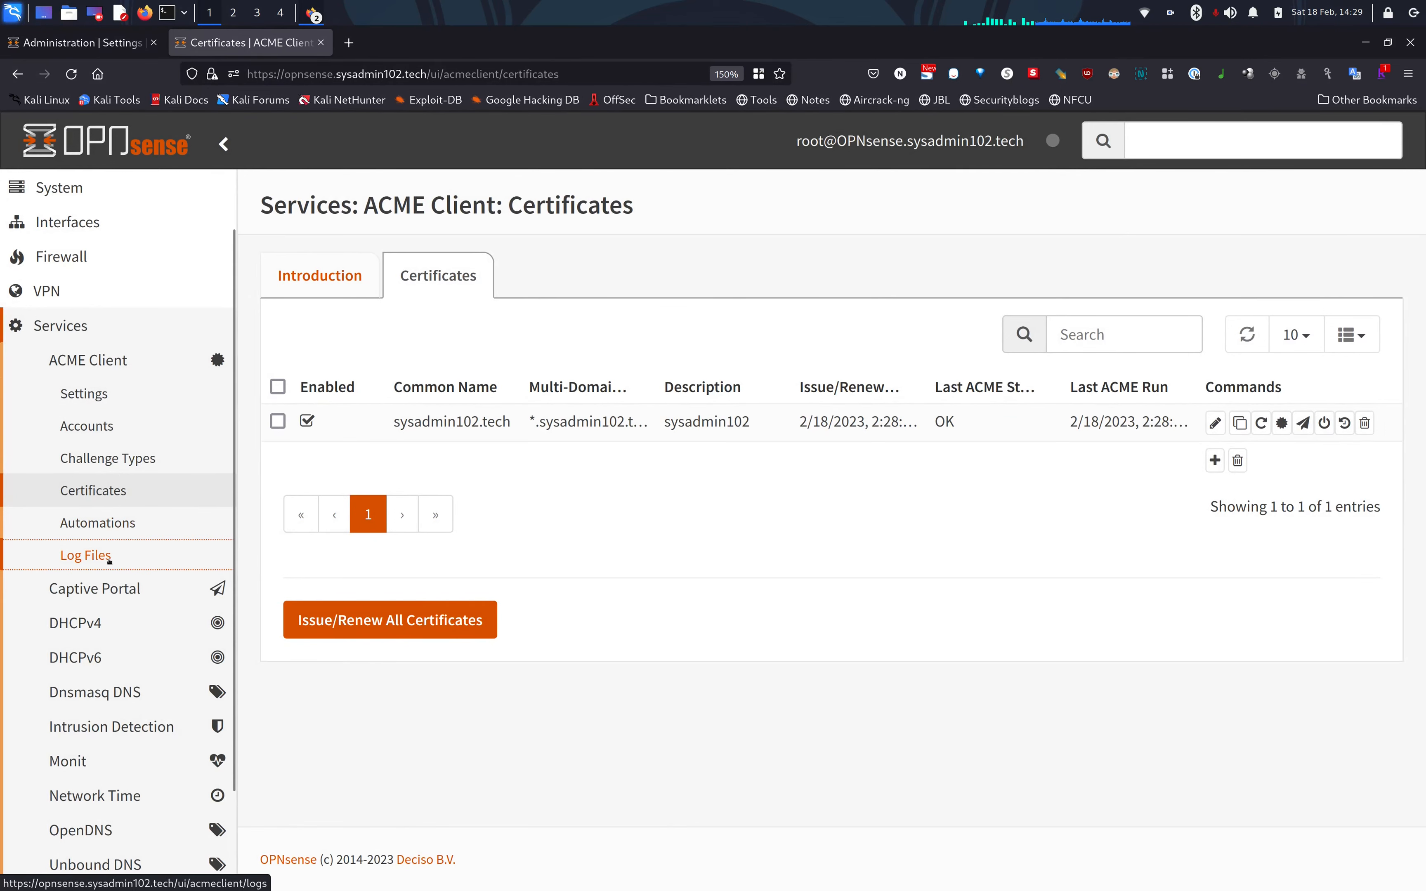
Refresh the Certificates list showing the 2/18/2023 2:29 issue, then expand System > Settings.
click(429, 278)
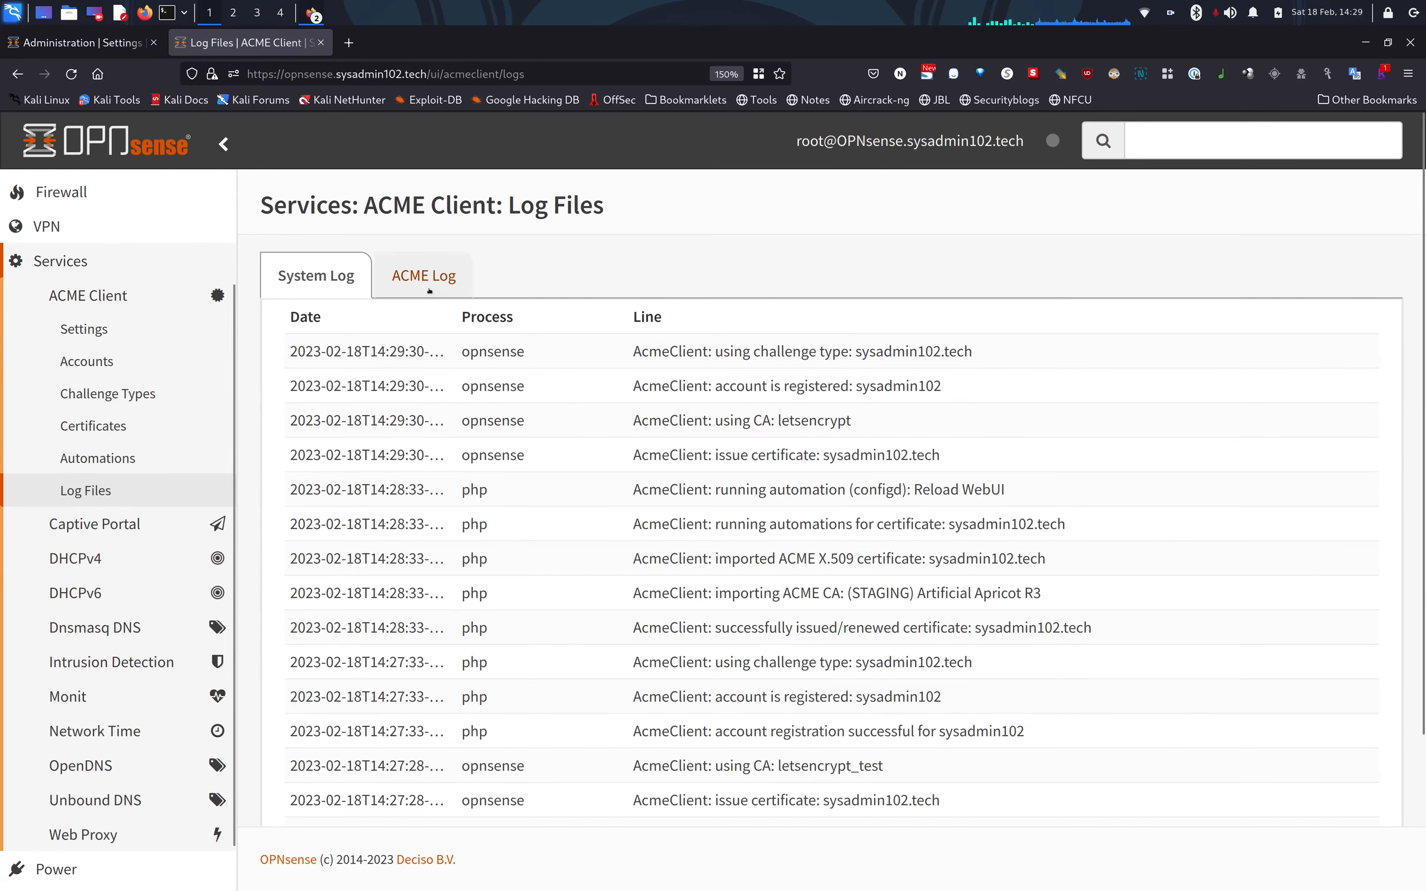
click(89, 429)
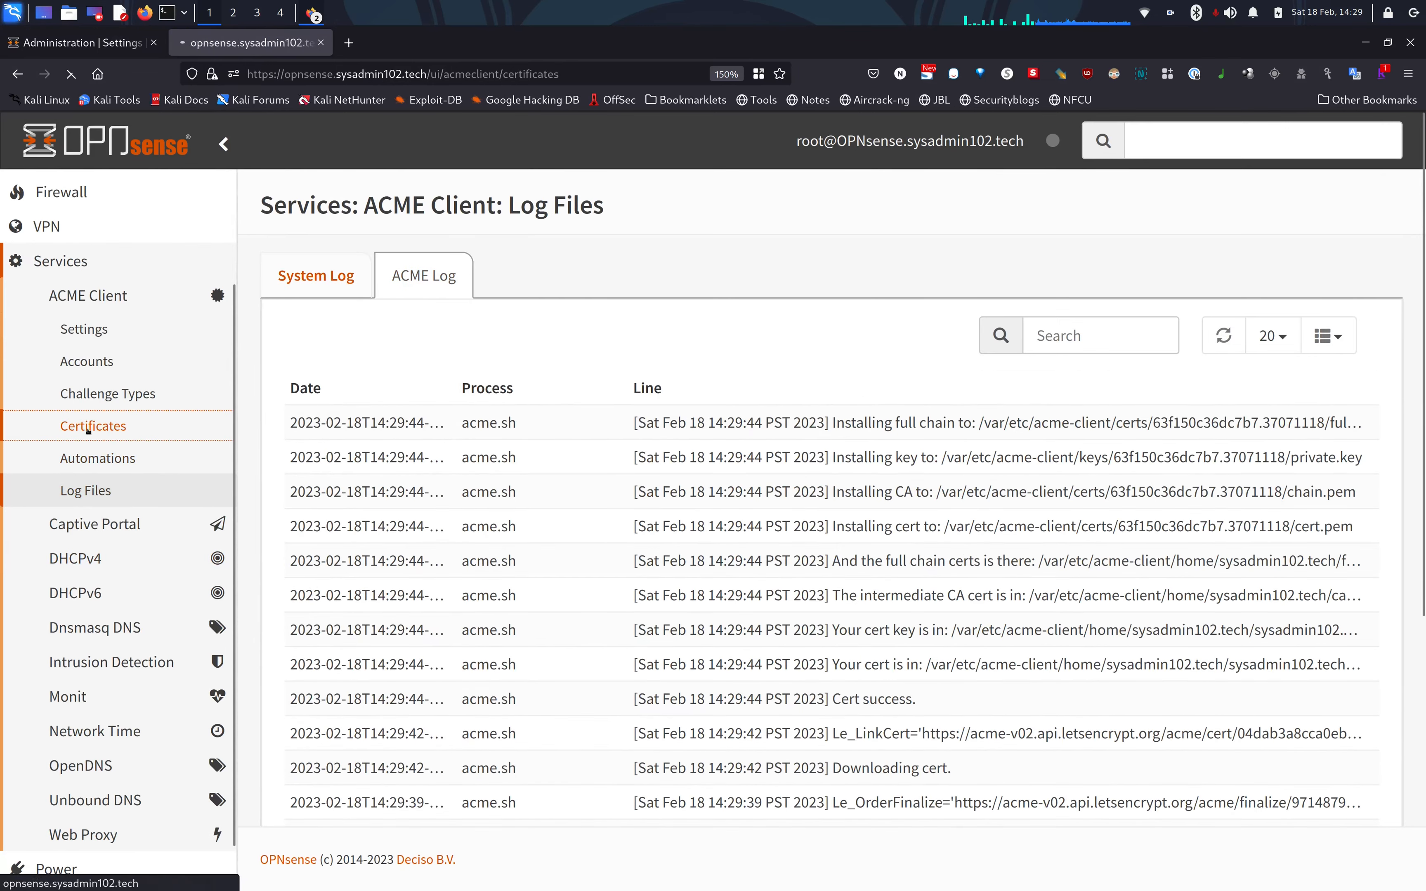
click(437, 275)
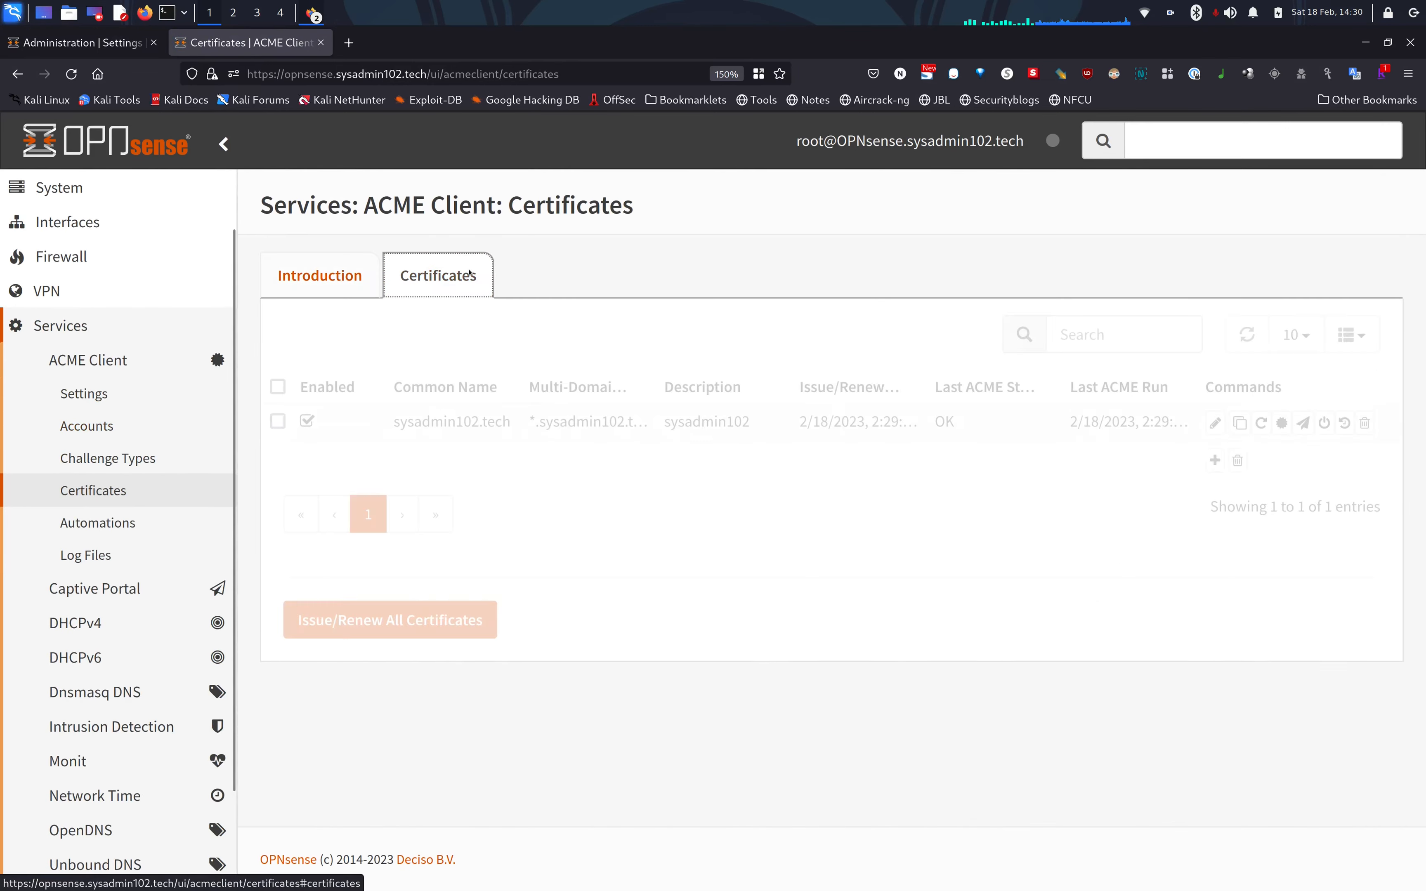
click(1248, 332)
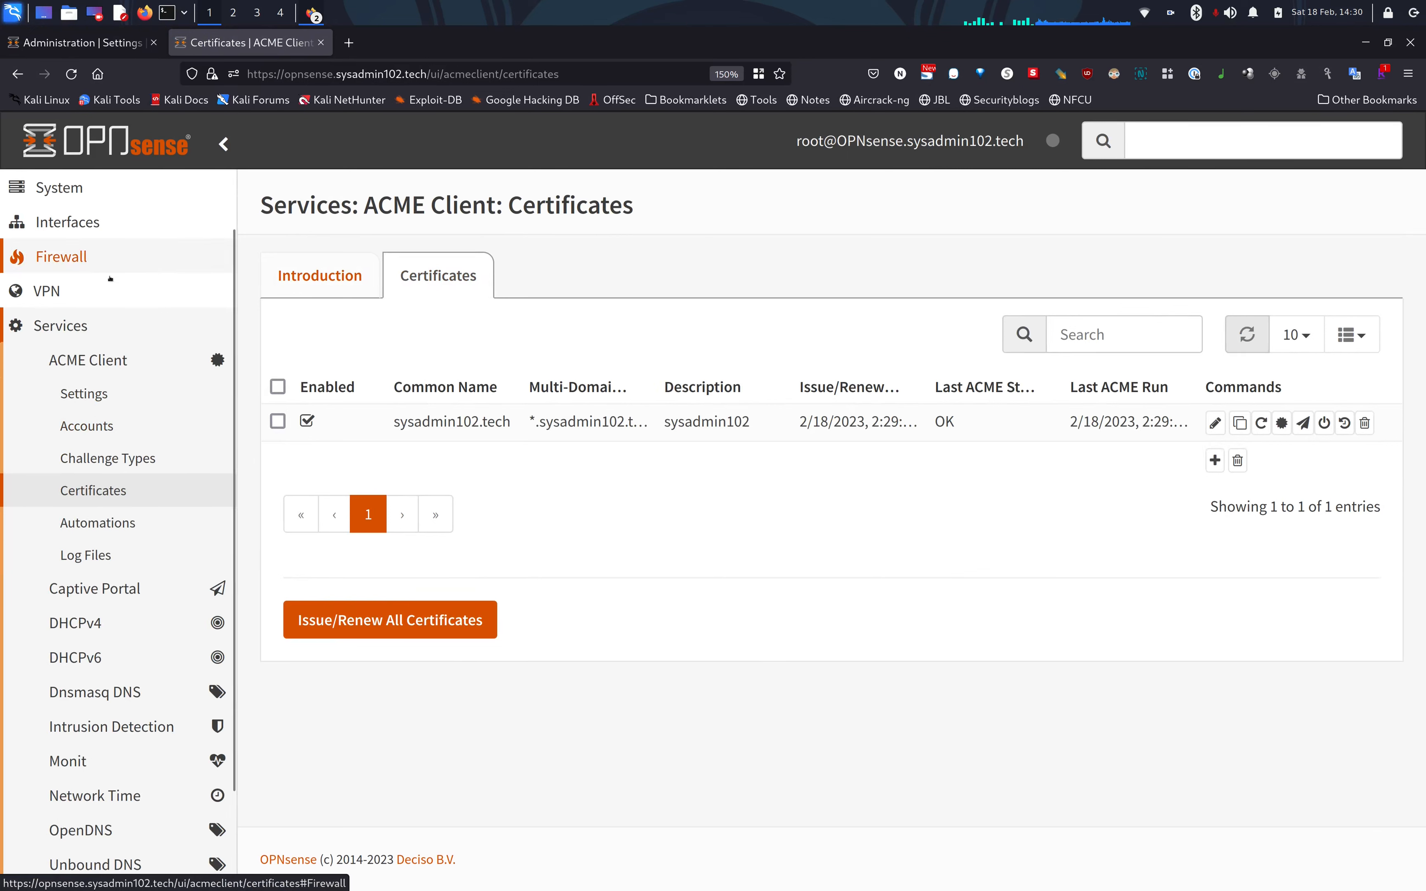
scroll(107, 280, down, 2)
scroll(105, 276, up, 3)
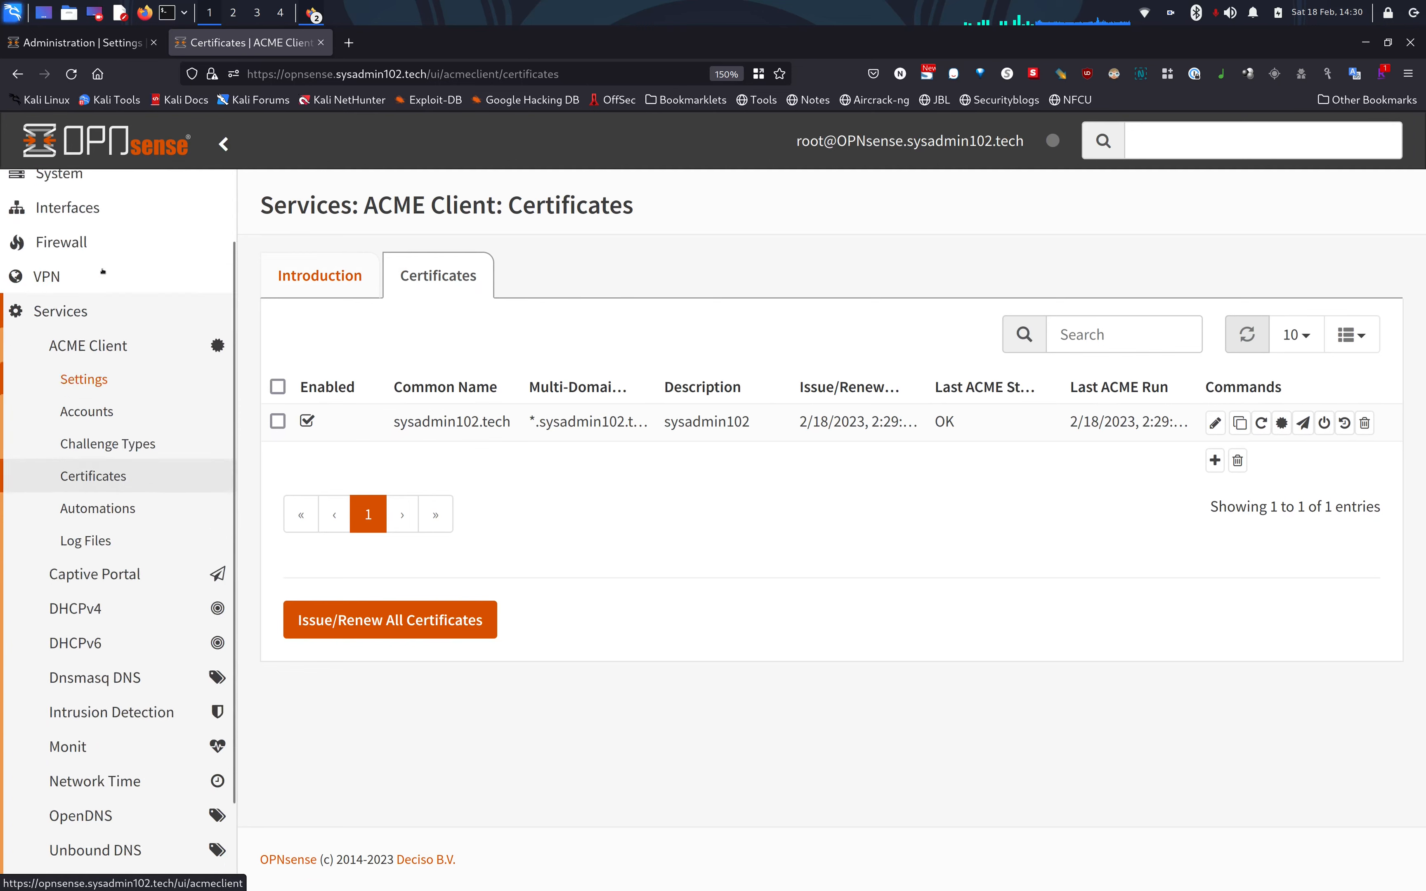
click(70, 265)
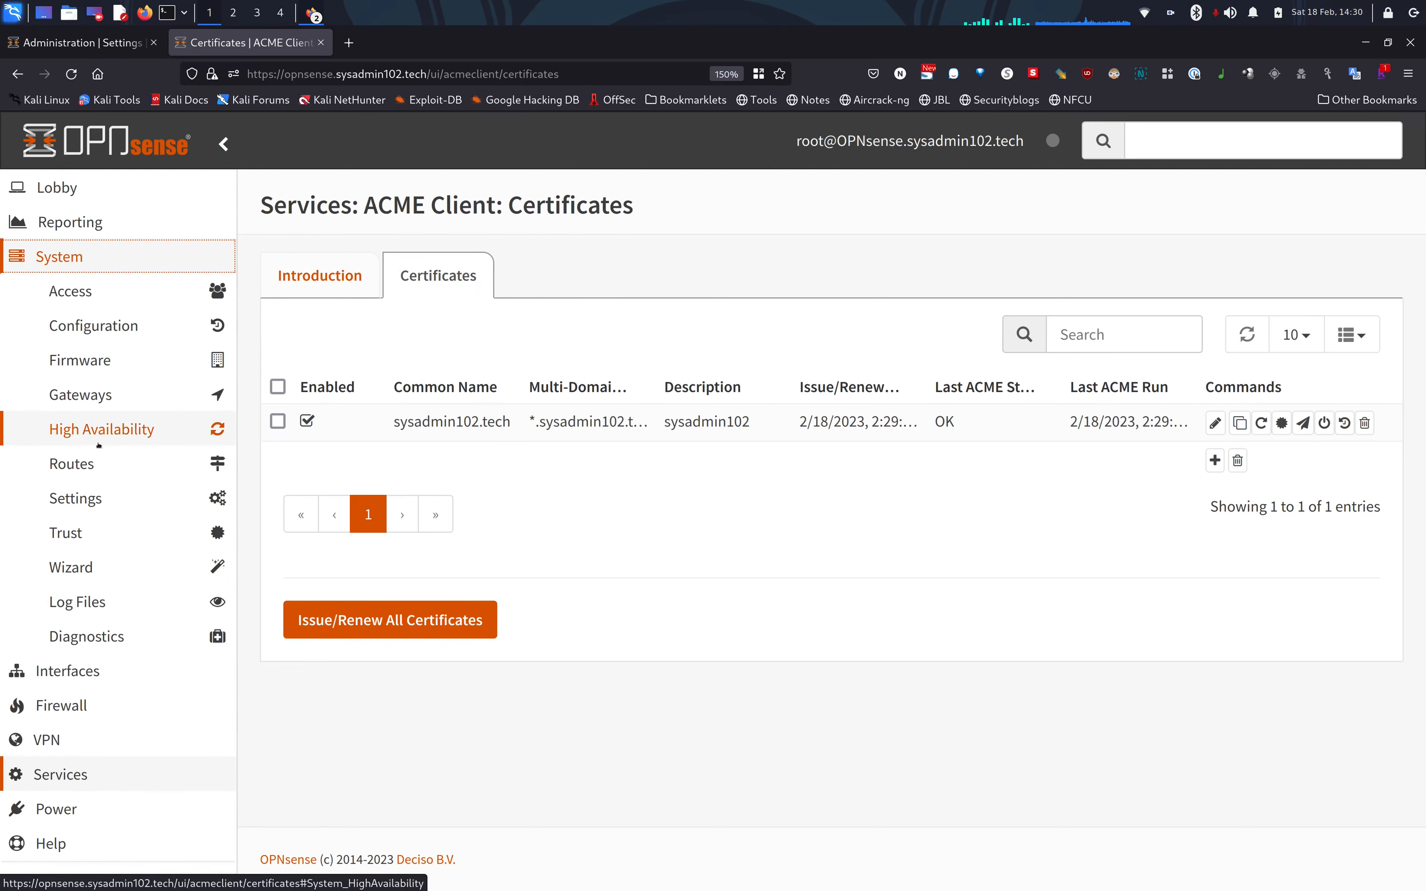
click(93, 503)
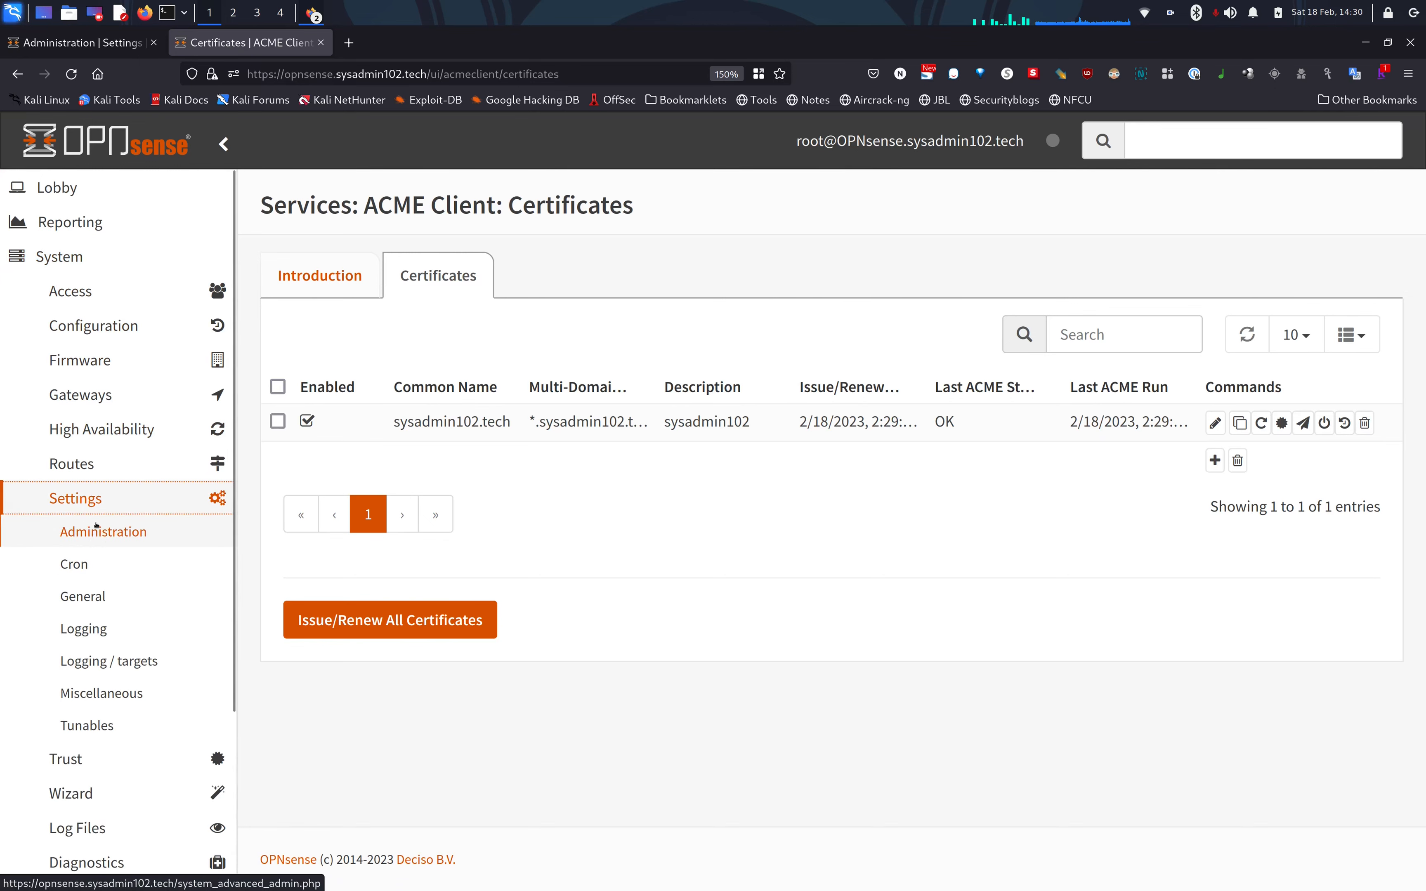
In Administration settings, choose sysadmin102.tech (ACME Client) as the web GUI SSL certificate and save.
click(93, 537)
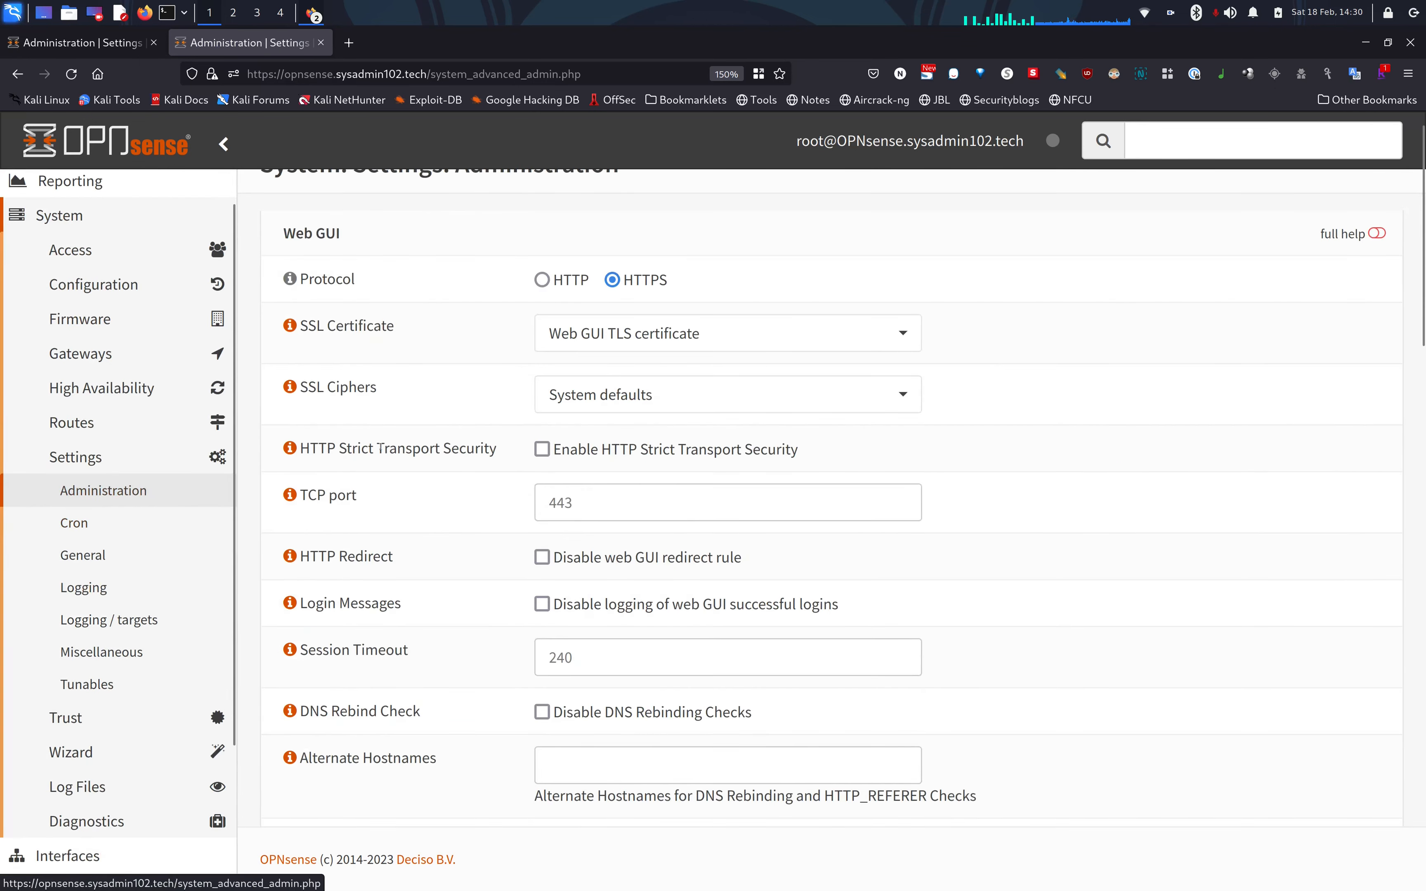
click(821, 336)
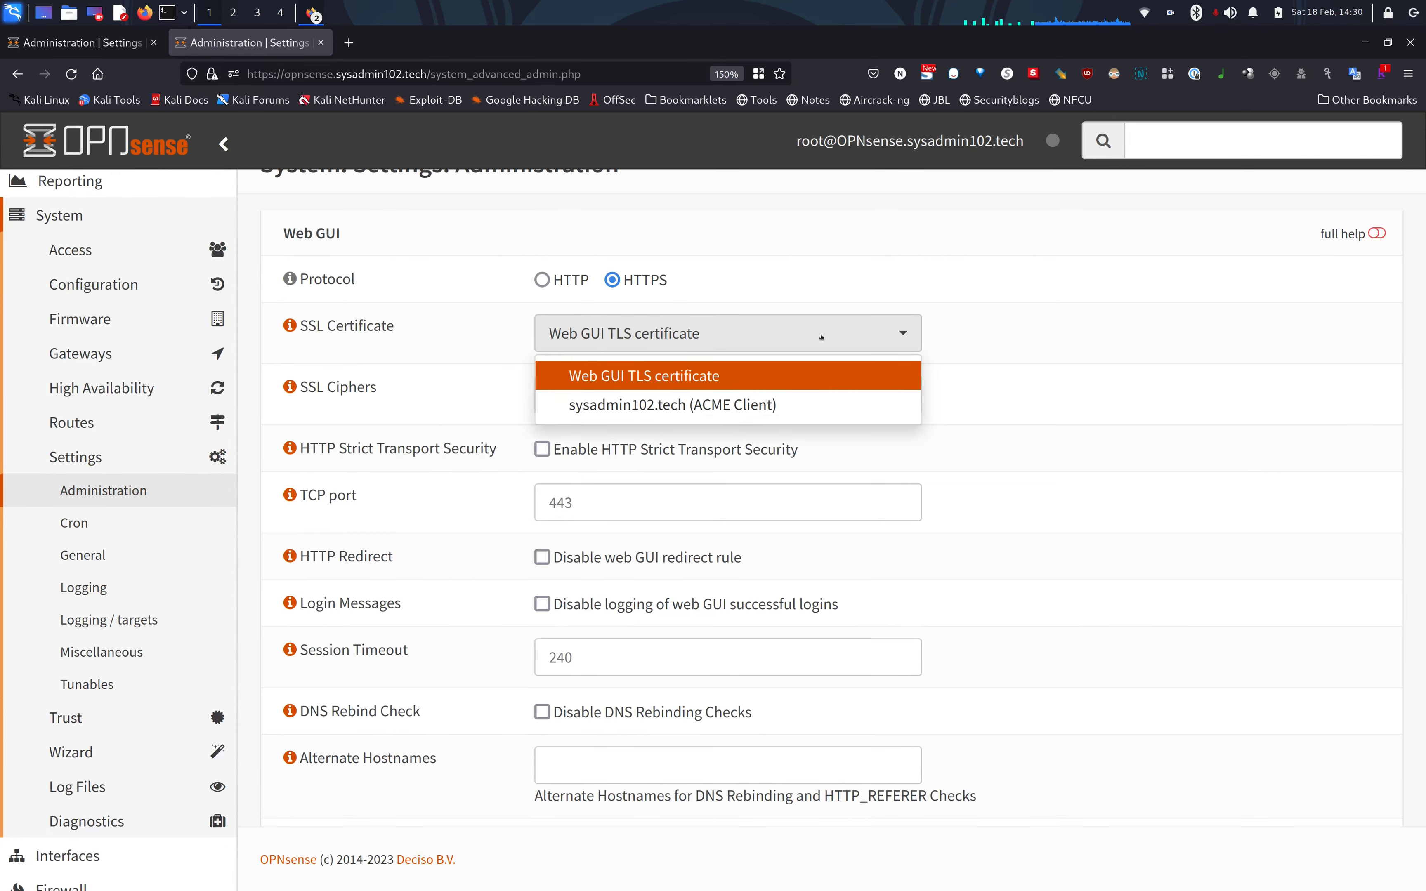
click(821, 336)
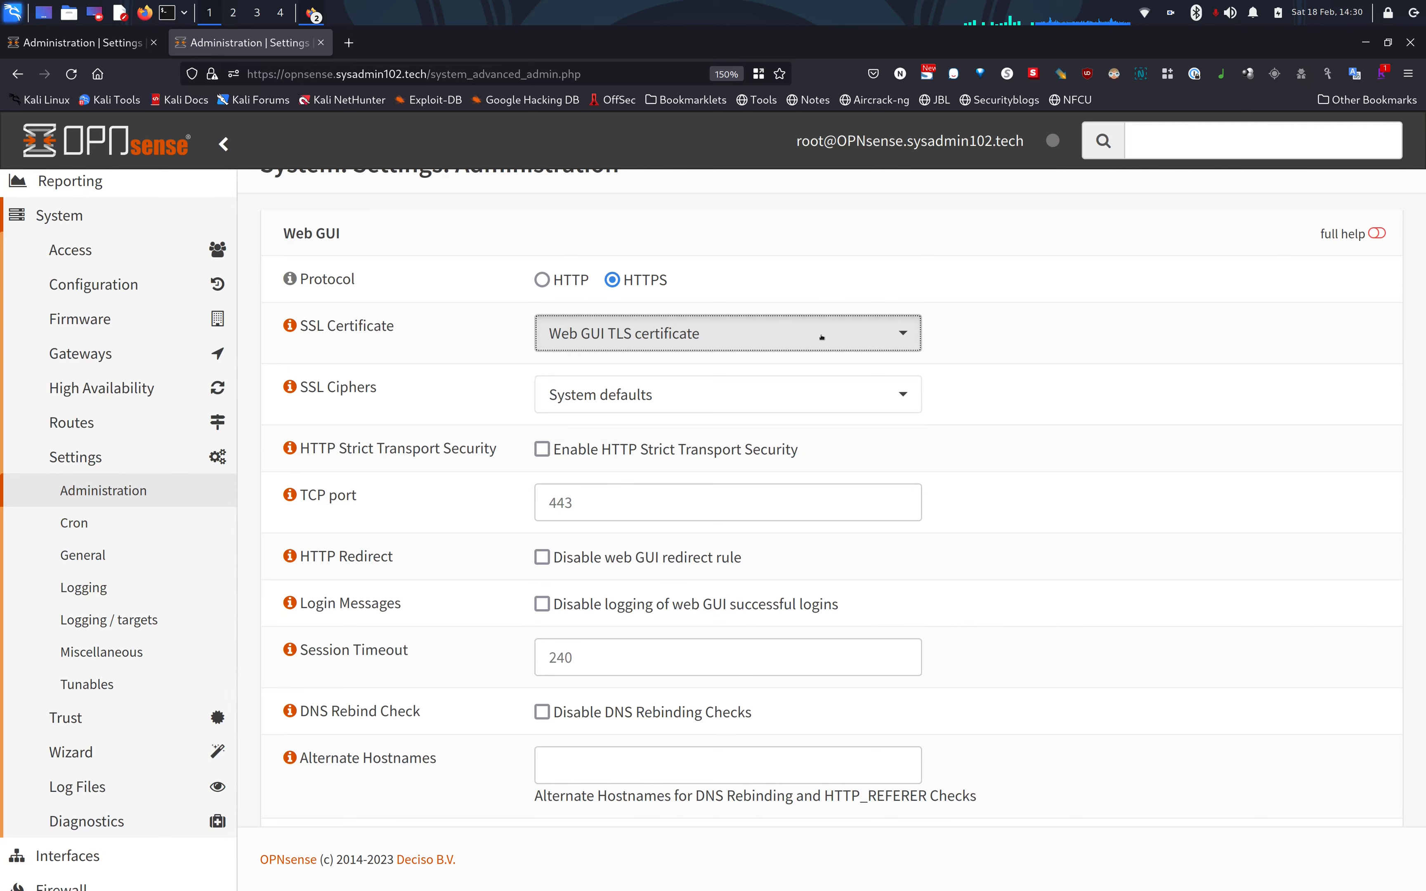
click(822, 337)
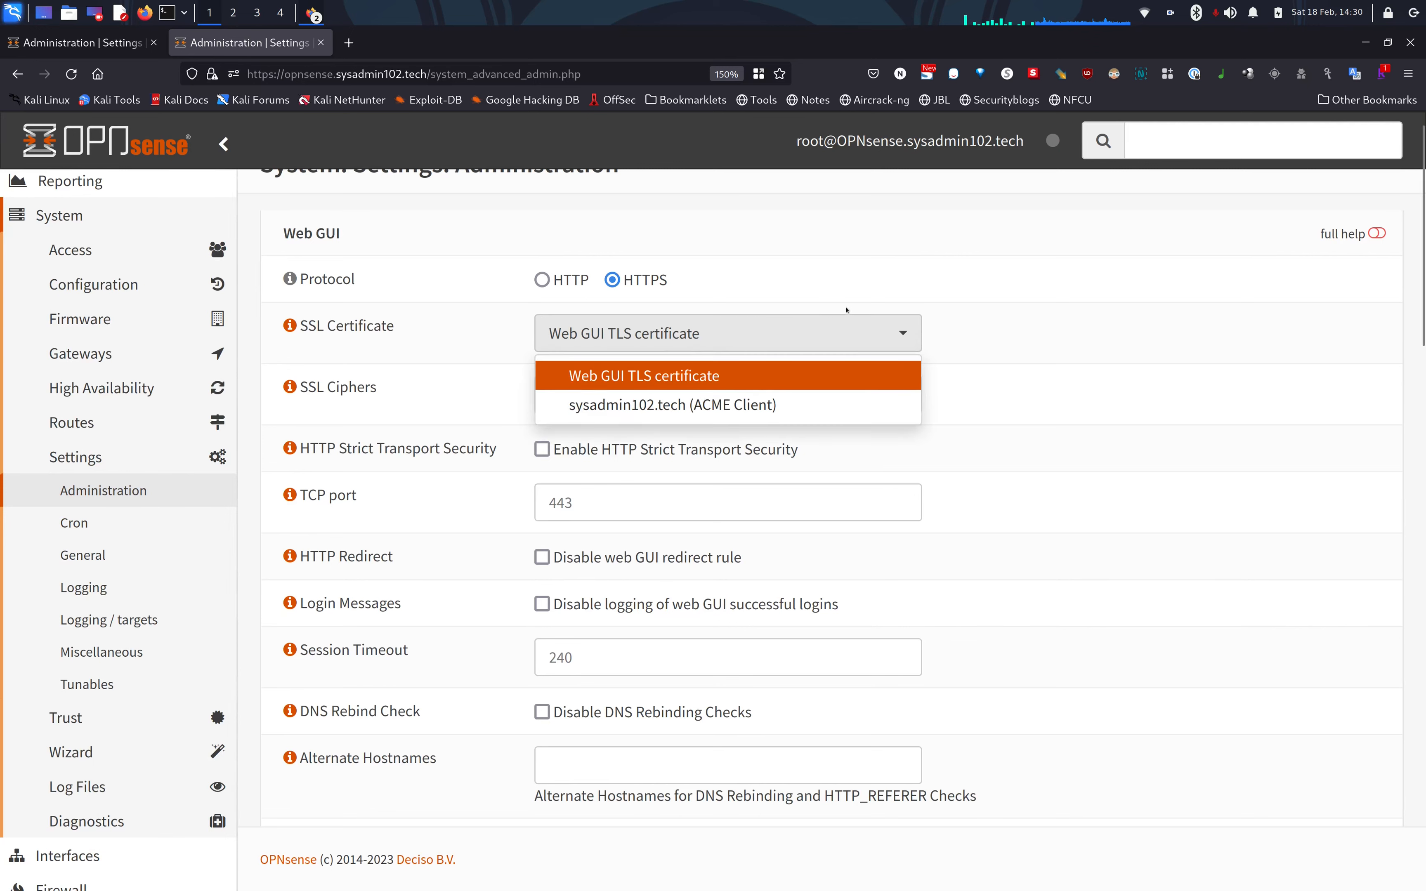
click(848, 293)
click(811, 332)
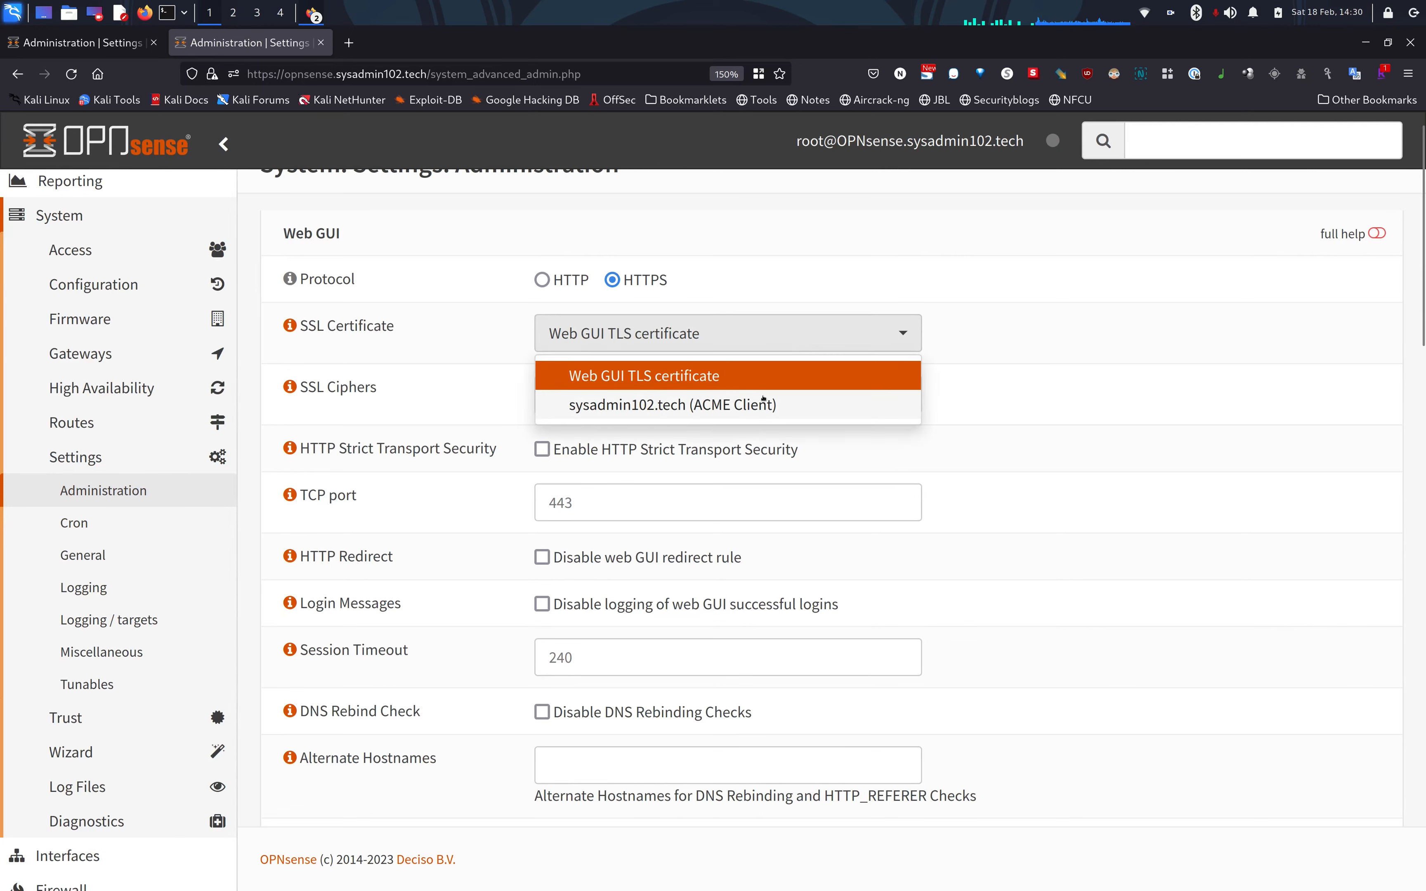
click(752, 406)
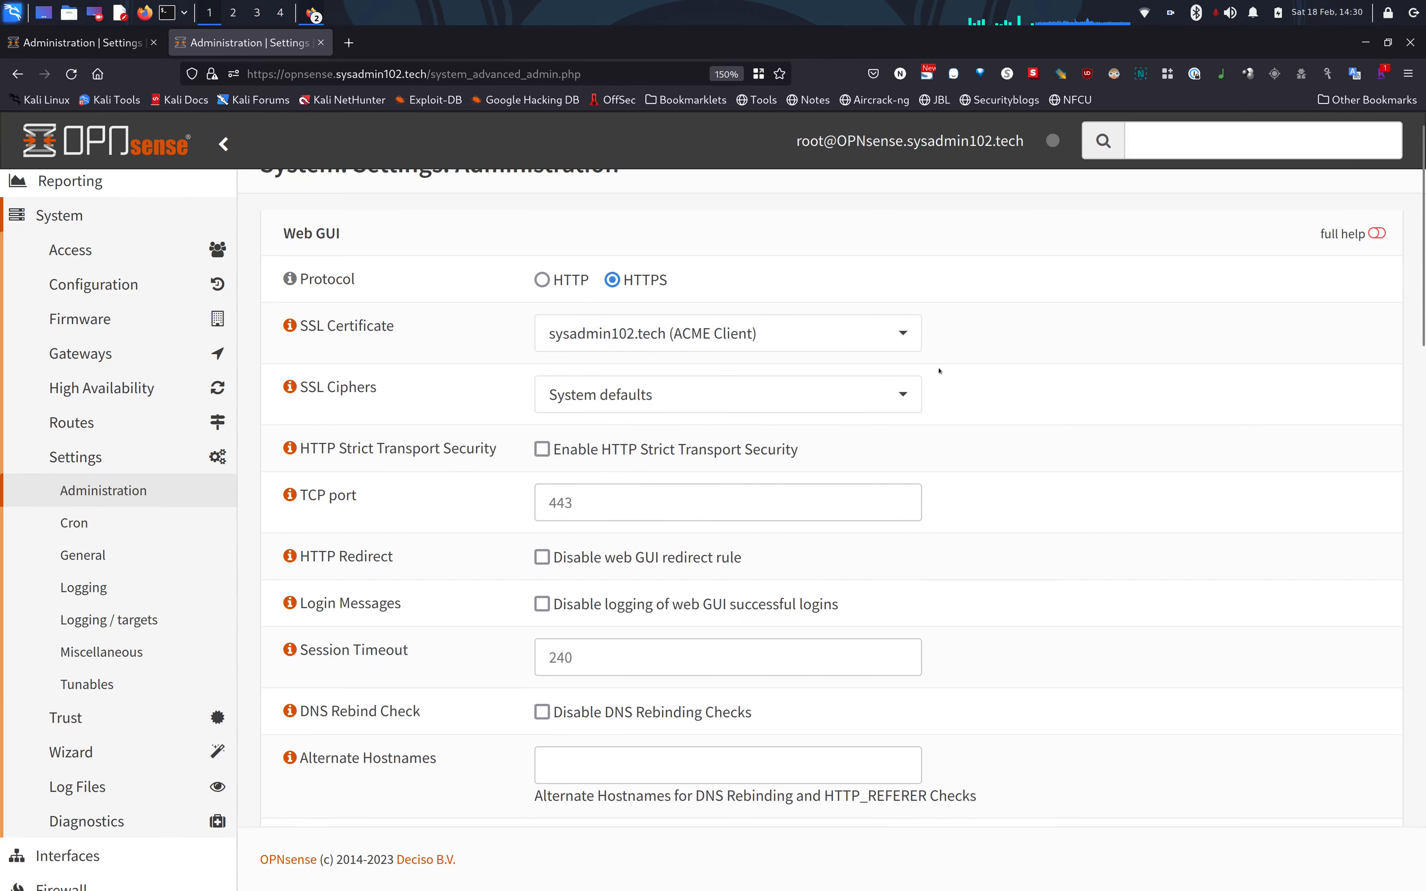
scroll(933, 373, down, 15)
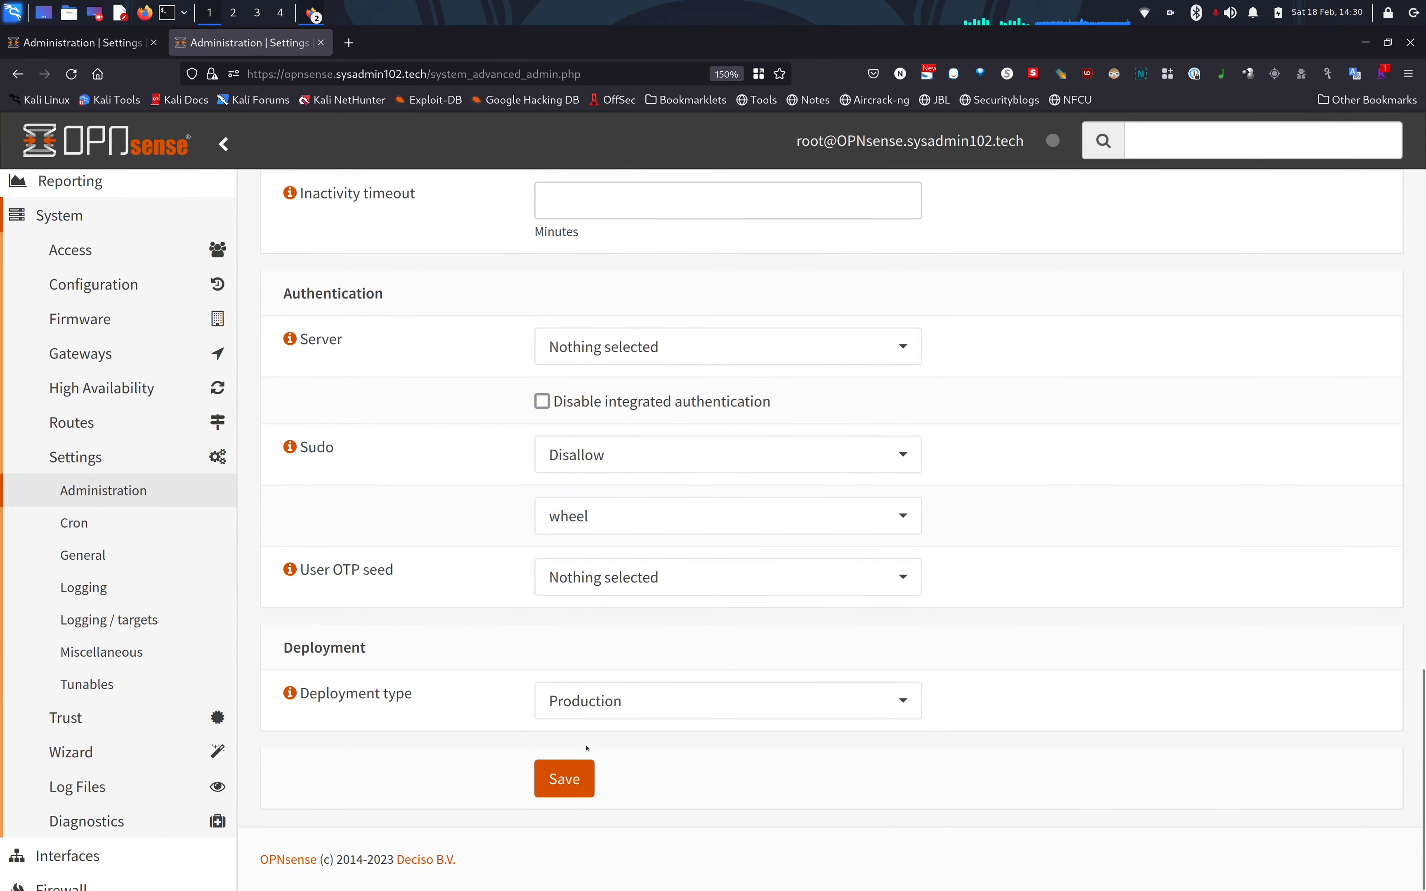
click(575, 779)
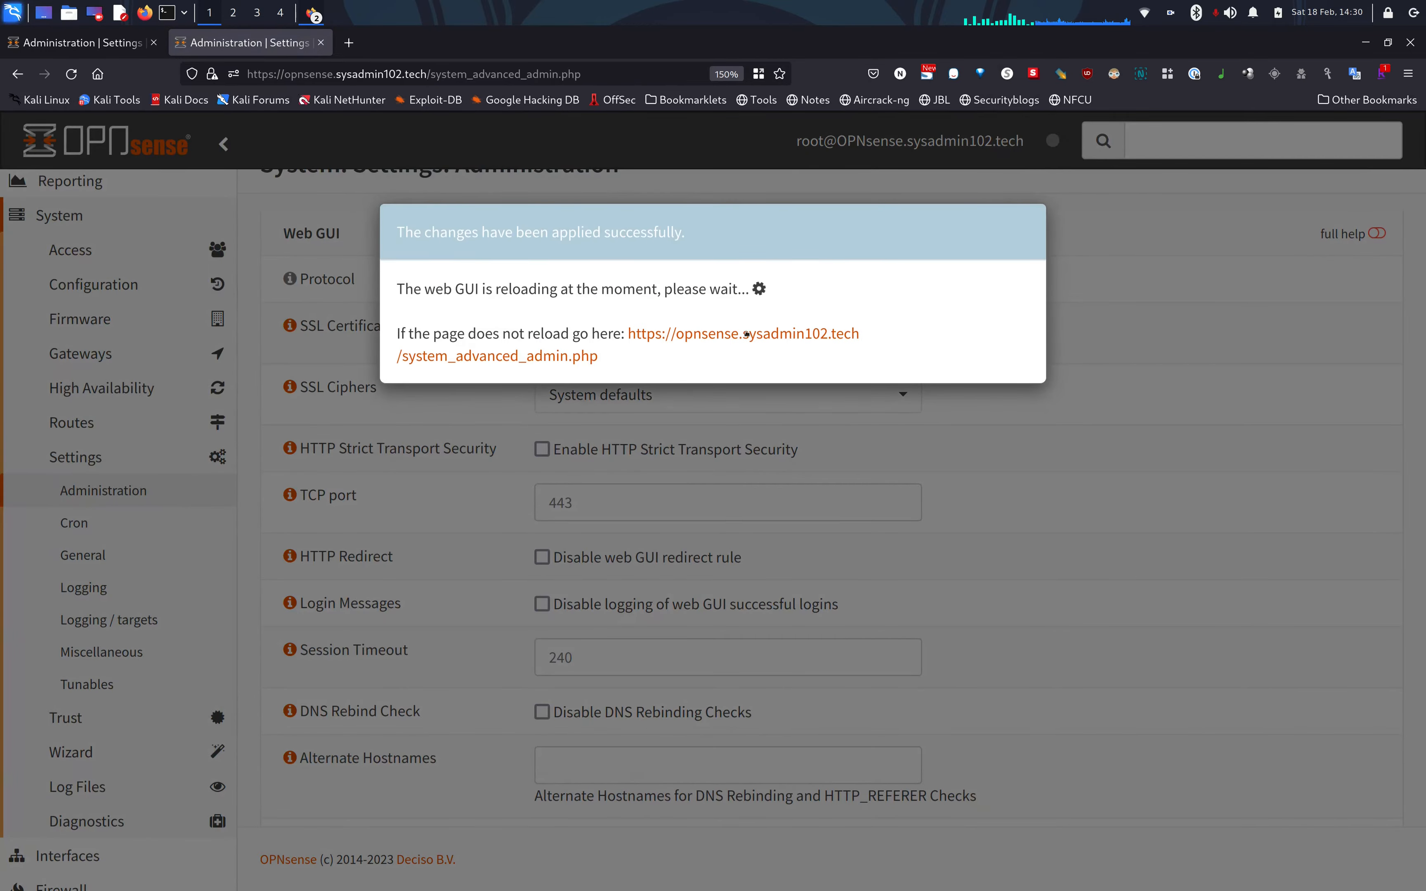
Reload the GUI and view its certificate: sysadmin102.tech from Let's Encrypt R3, valid to 19 May 2023.
click(746, 334)
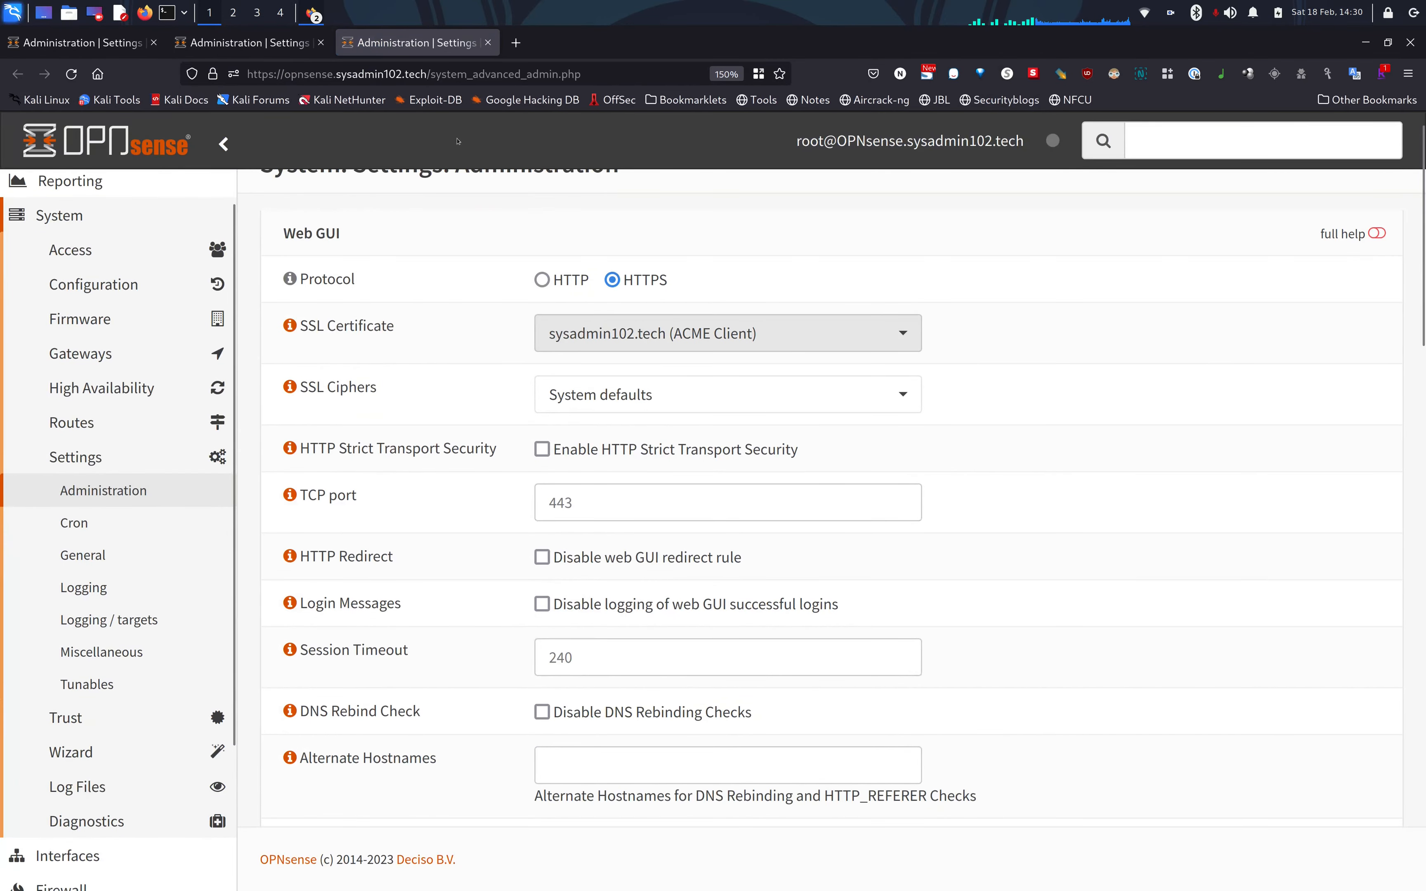
click(321, 42)
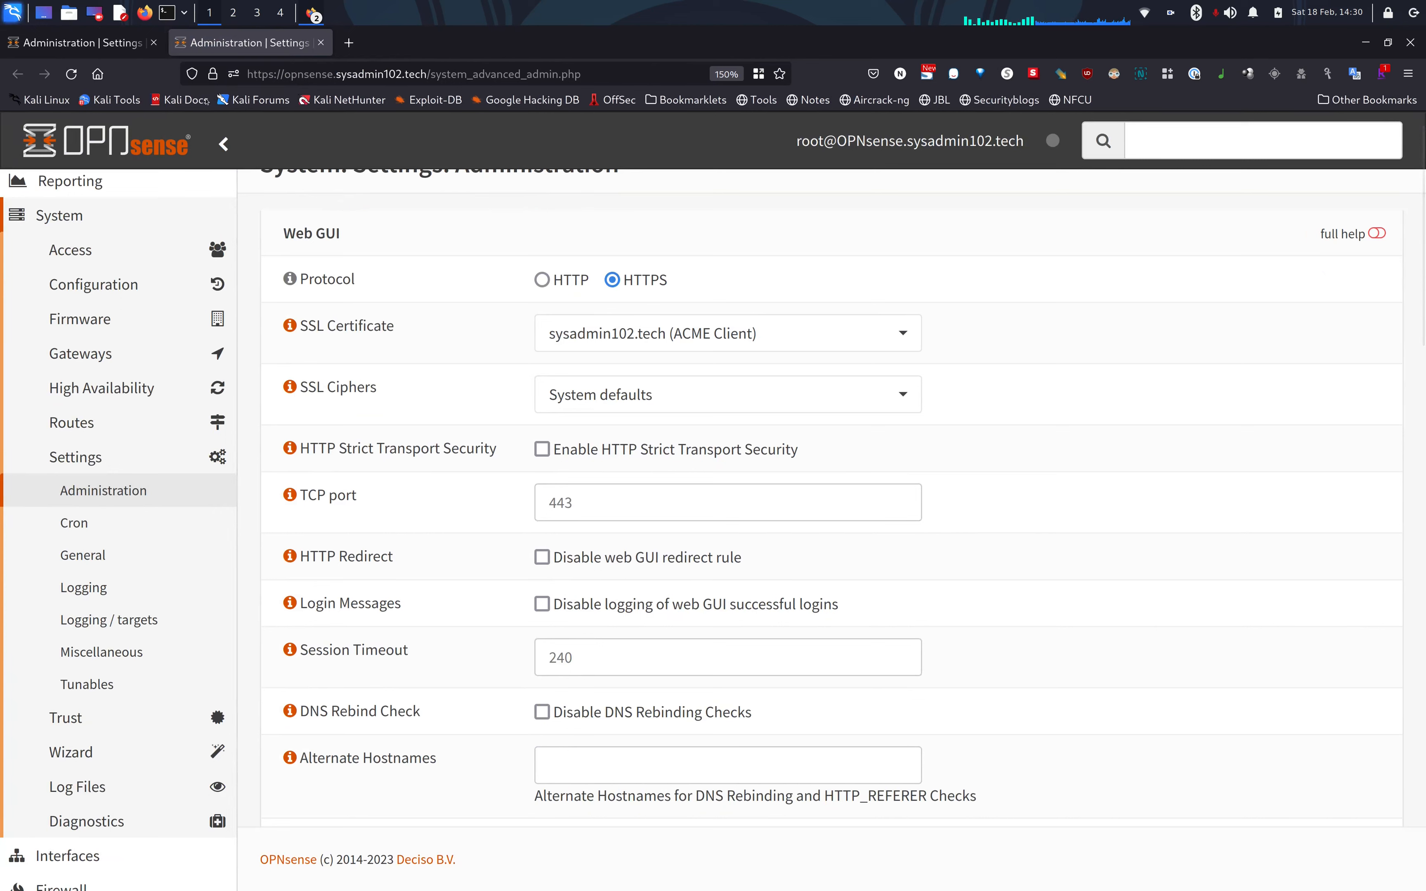
click(212, 77)
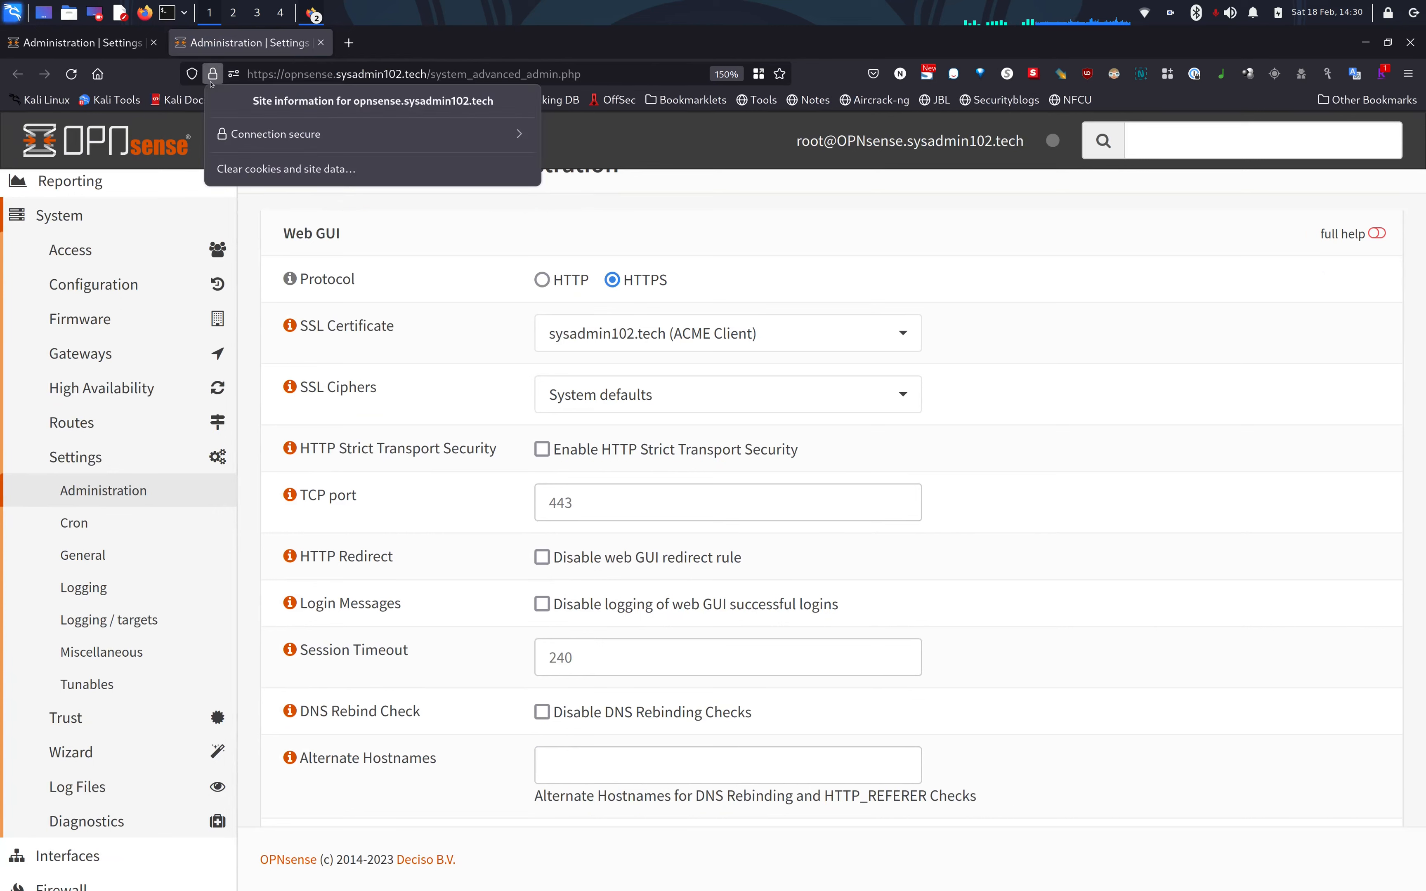
click(326, 133)
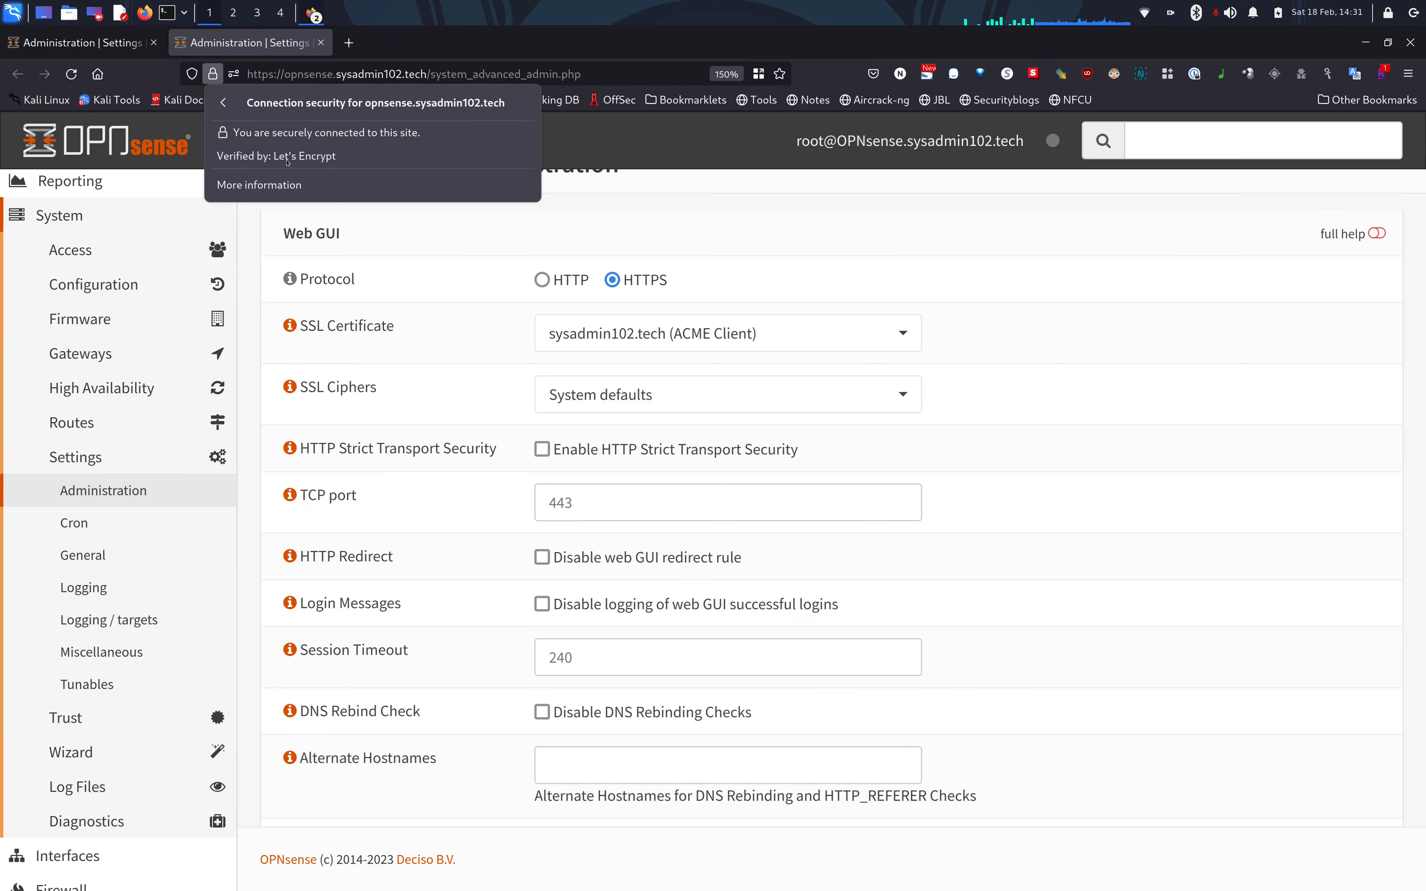
click(259, 184)
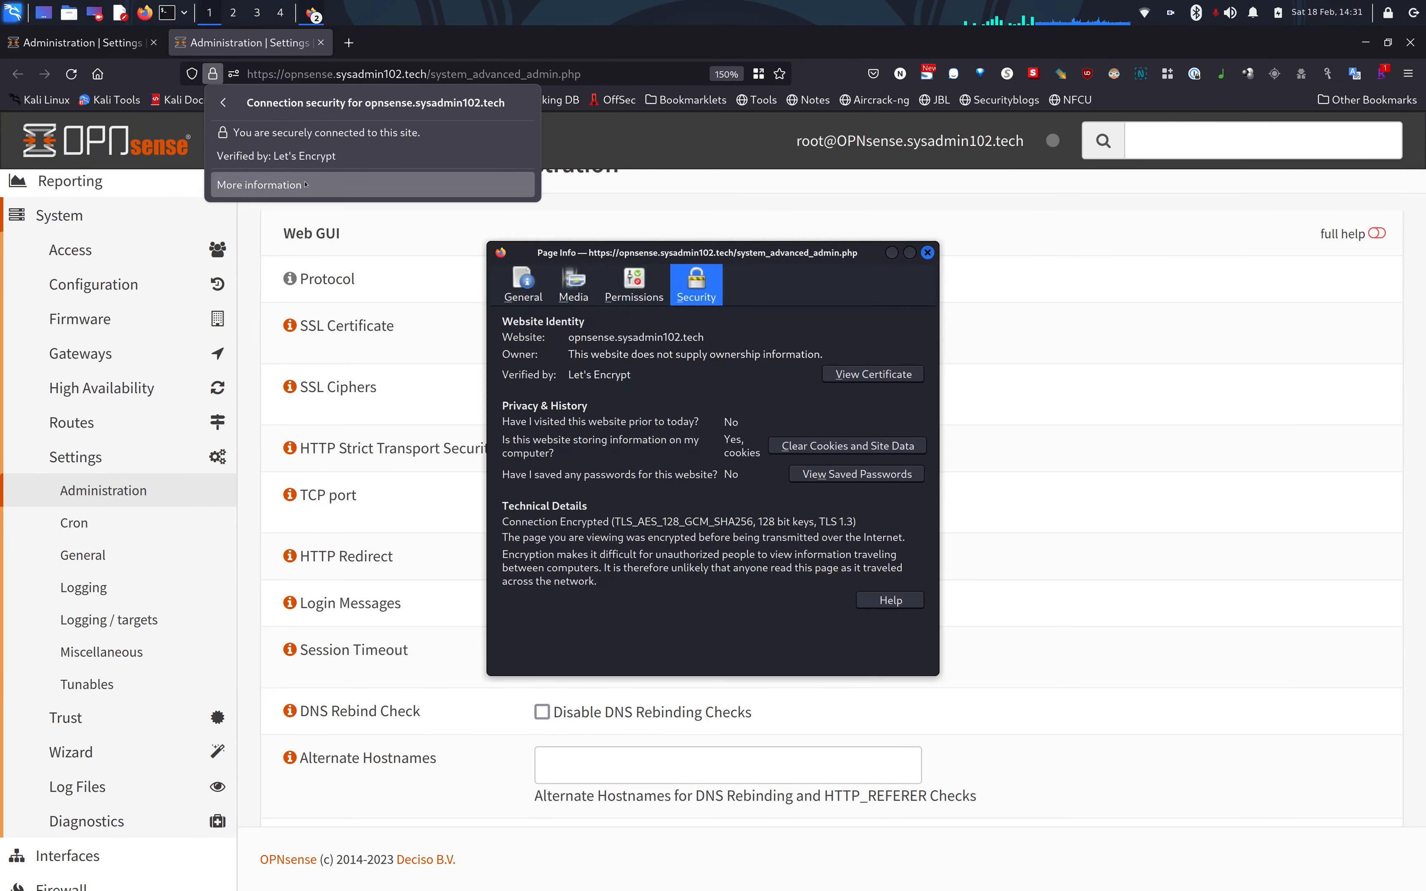
click(872, 375)
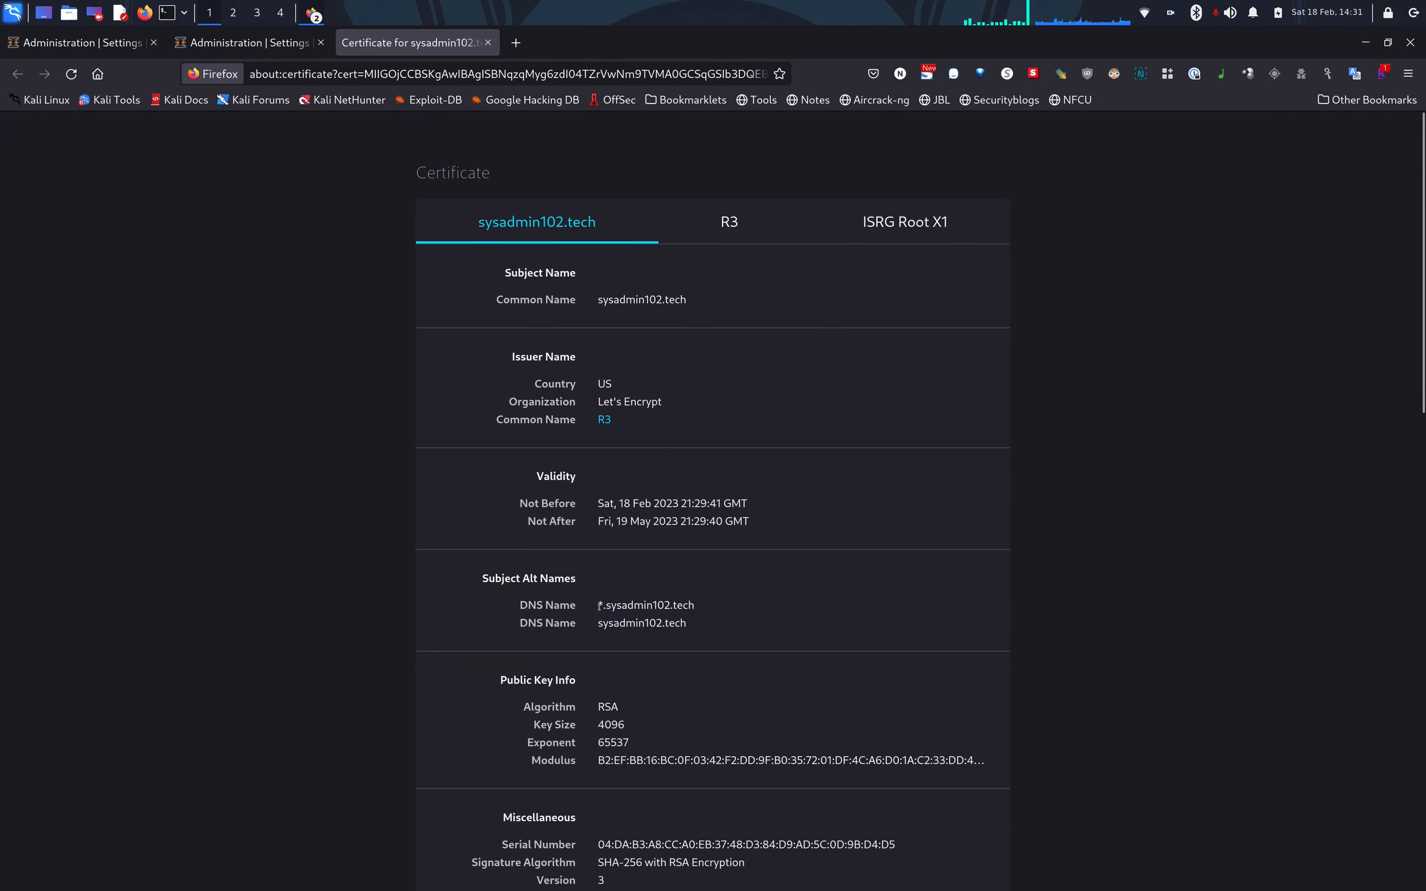
drag(599, 605, 700, 609)
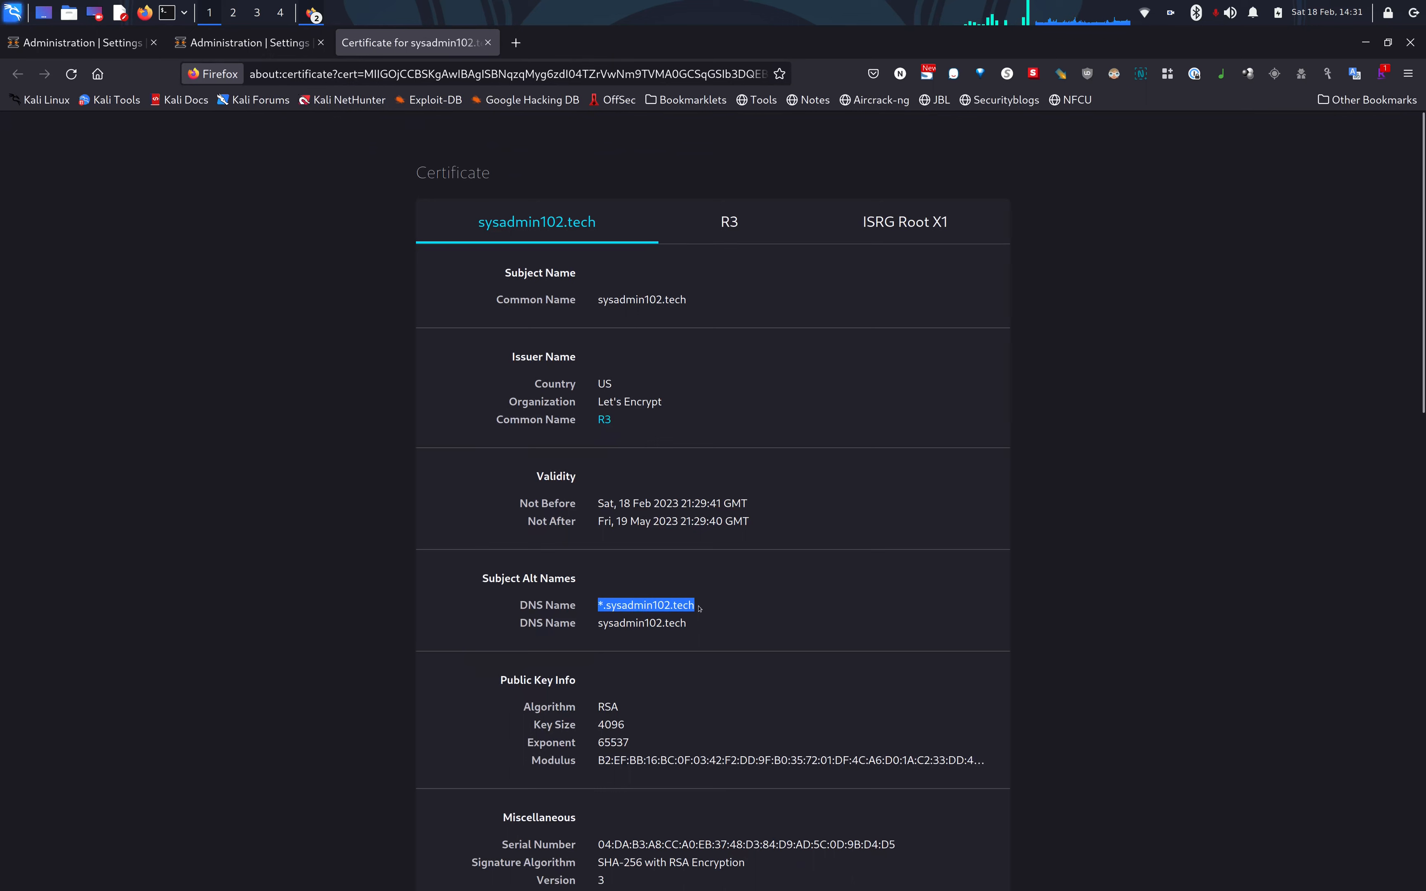
click(699, 608)
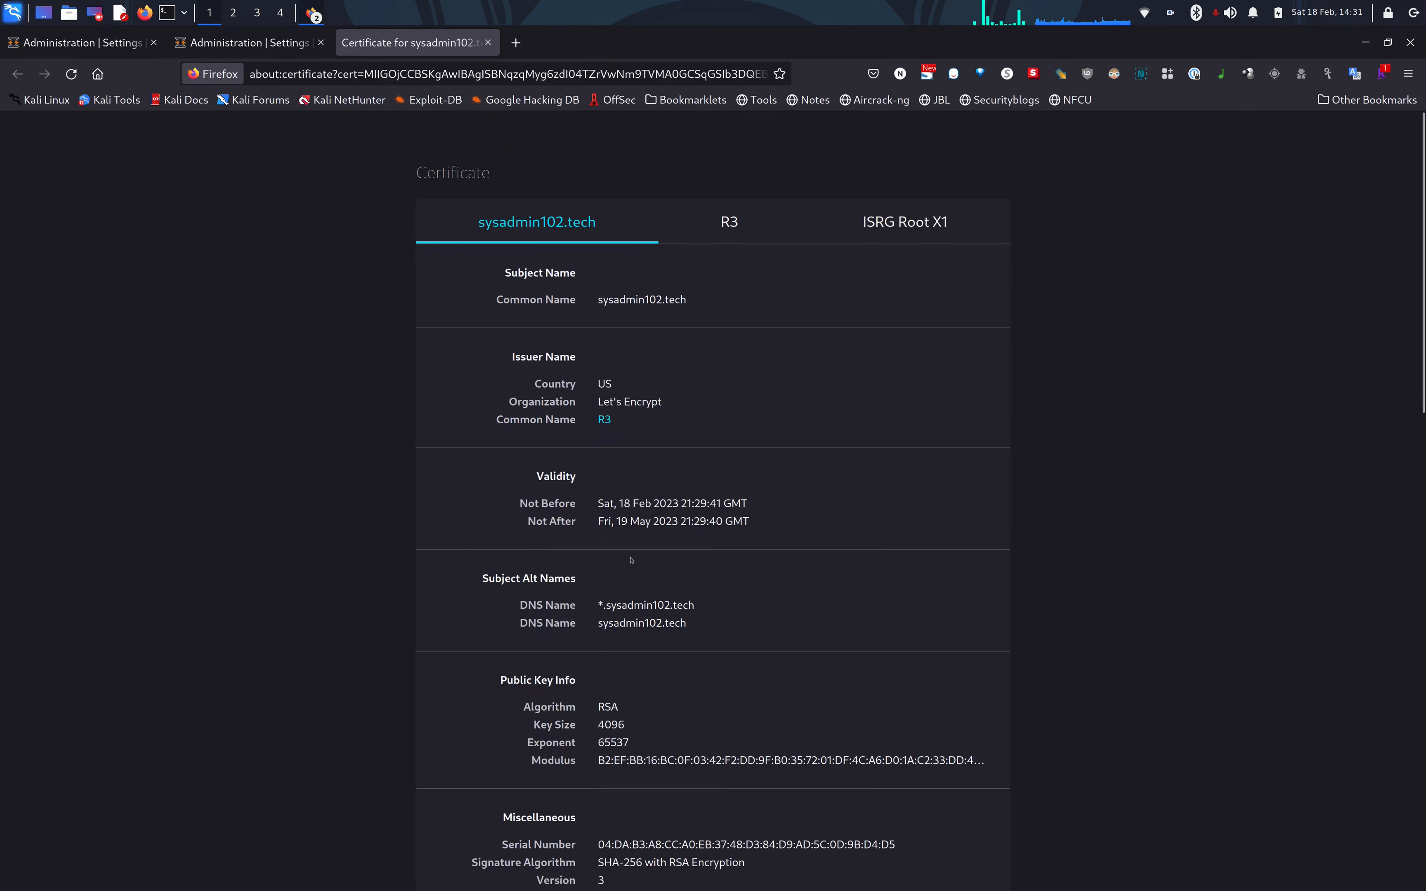
drag(604, 607, 597, 607)
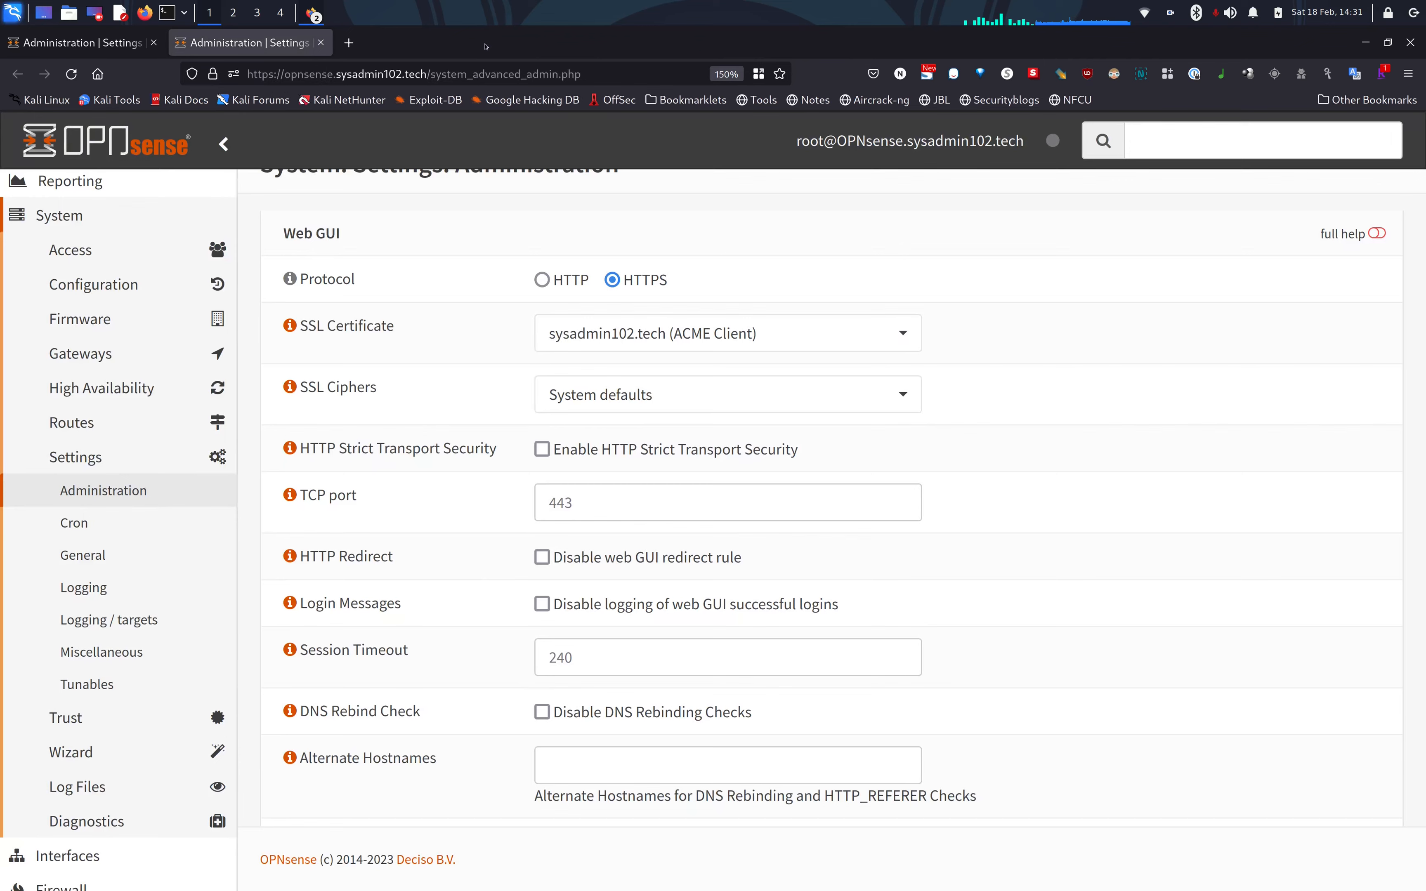
Close the certificate viewer and return to the top of the Administration settings page.
click(488, 43)
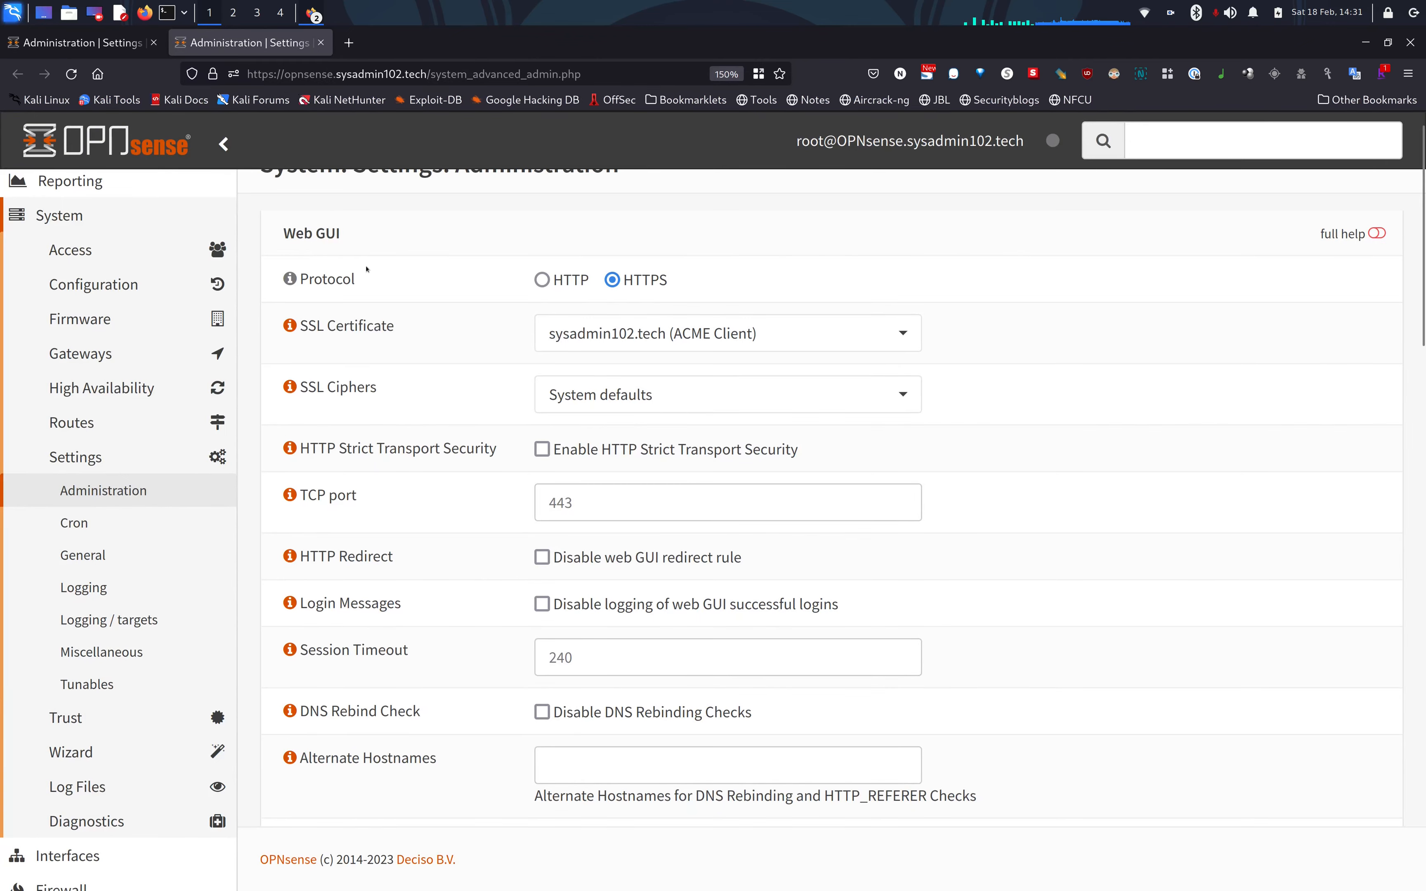
scroll(367, 269, down, 10)
scroll(366, 269, up, 10)
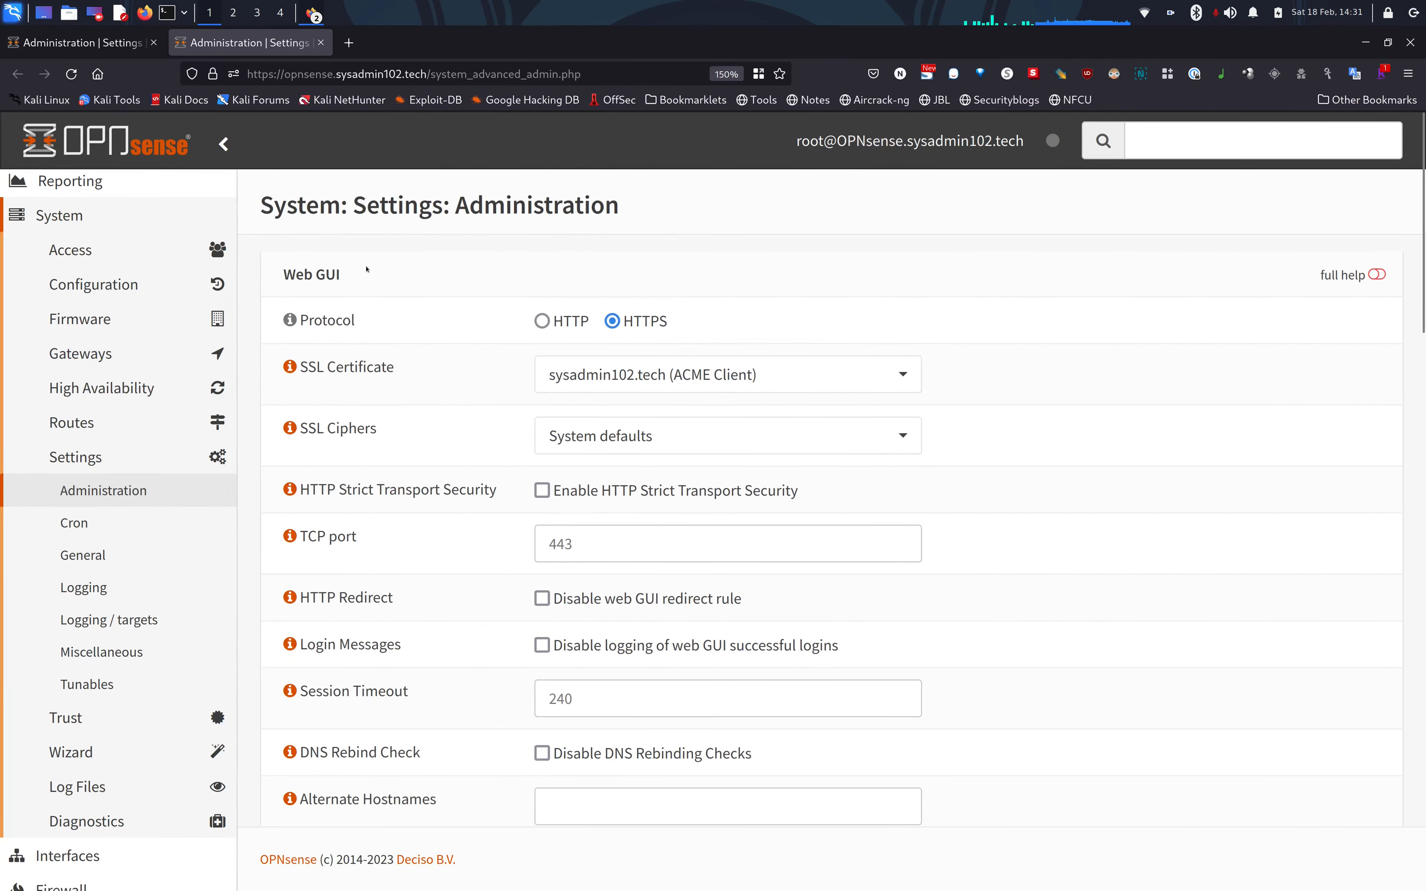